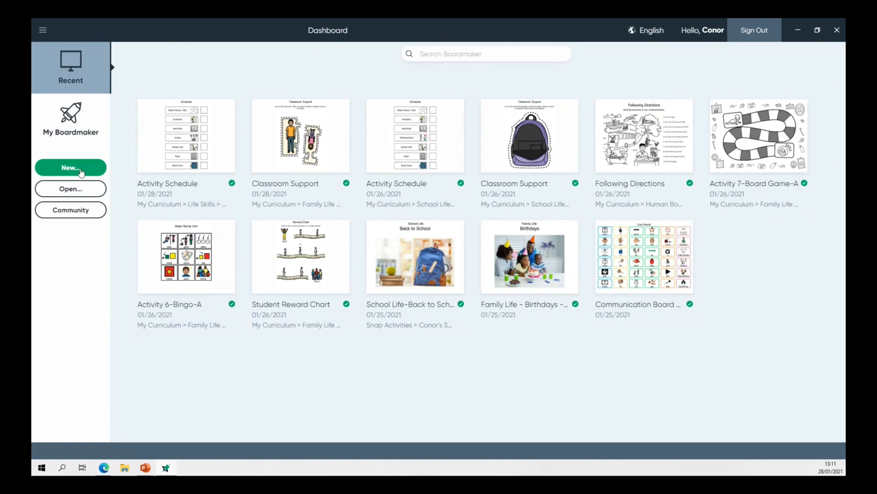
- Create a new blank activity using the Print (Landscape) template
{"action": "left_click", "coordinate": [81, 171]}
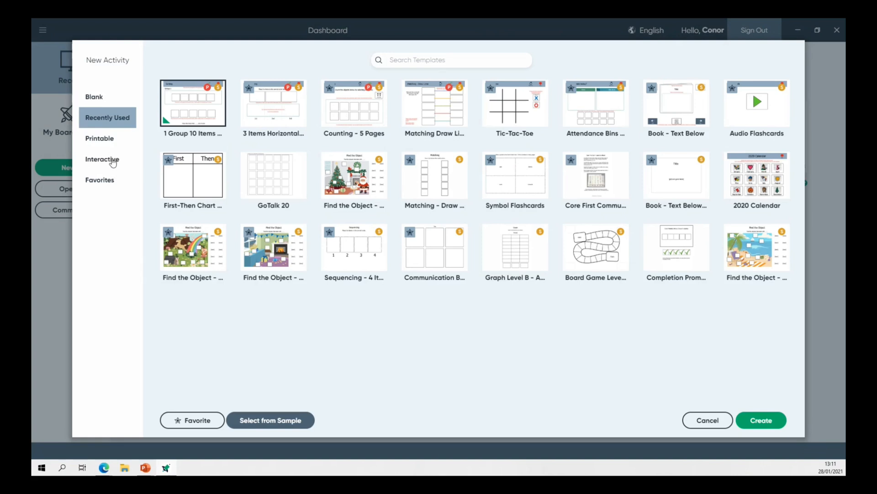
{"action": "left_click", "coordinate": [113, 162]}
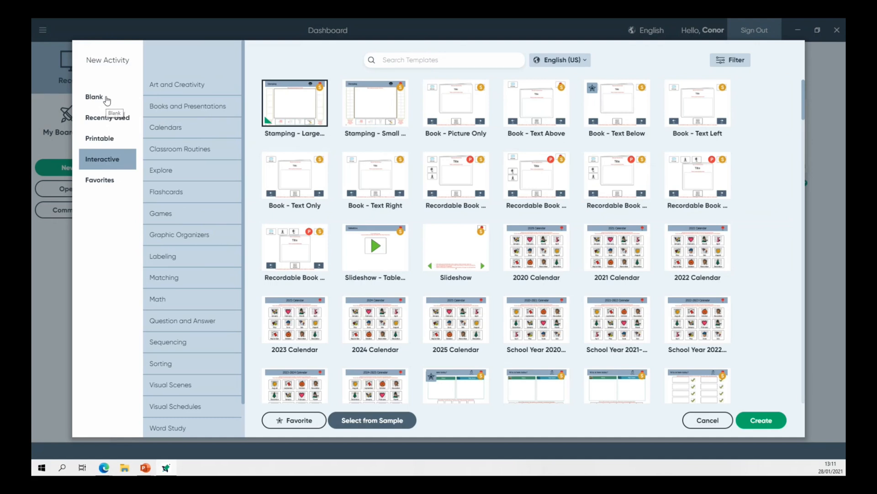
{"action": "left_click", "coordinate": [106, 100]}
{"action": "left_click", "coordinate": [258, 108]}
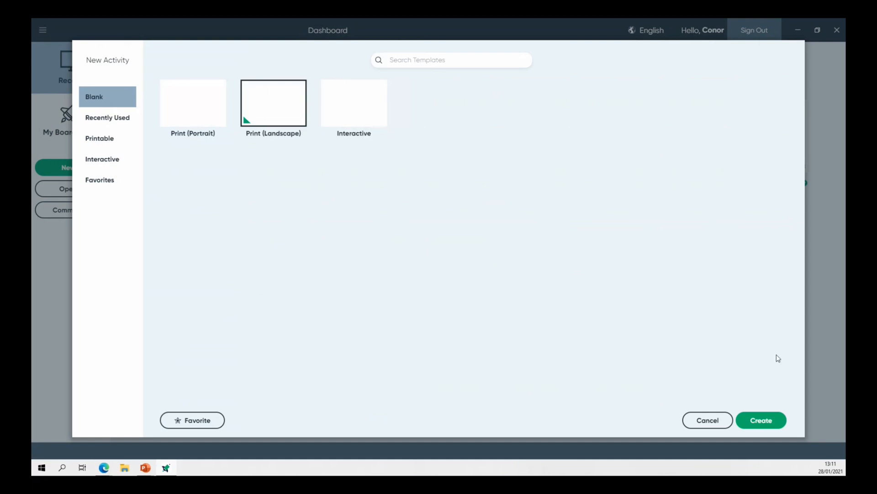
{"action": "left_click", "coordinate": [761, 420]}
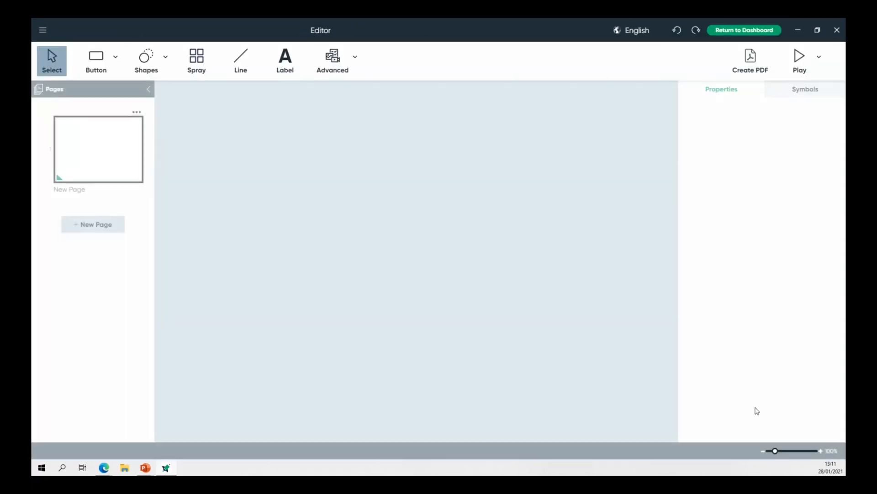
- Draw a nearly square button in the upper left part of the page and show the symbol library
{"action": "left_click", "coordinate": [96, 59]}
{"action": "left_click_drag", "start_coordinate": [248, 120], "coordinate": [358, 219]}
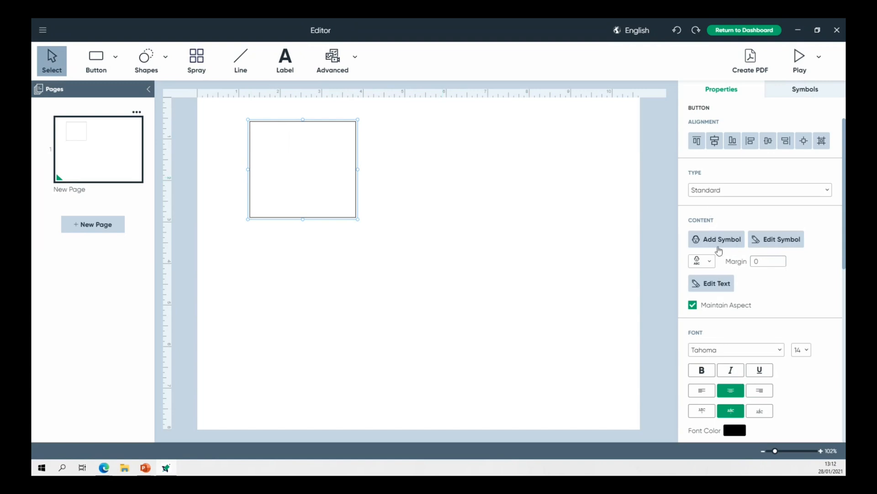
{"action": "left_click", "coordinate": [790, 94]}
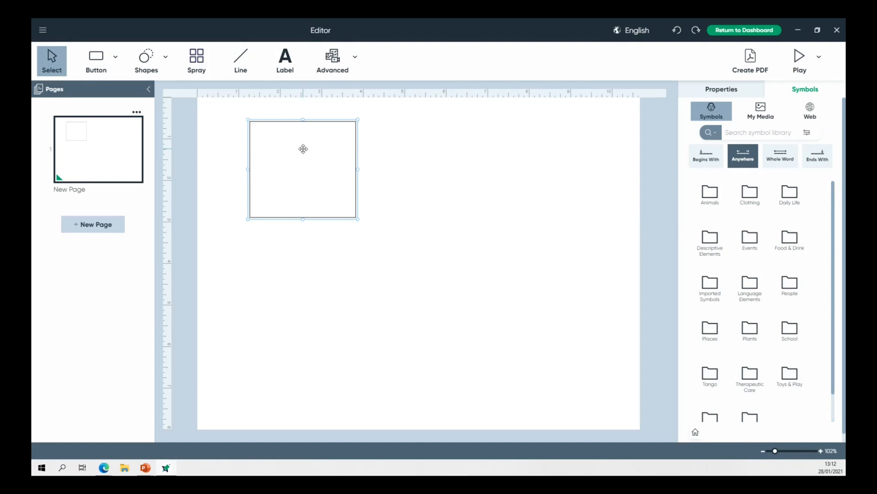
{"action": "left_click", "coordinate": [366, 156]}
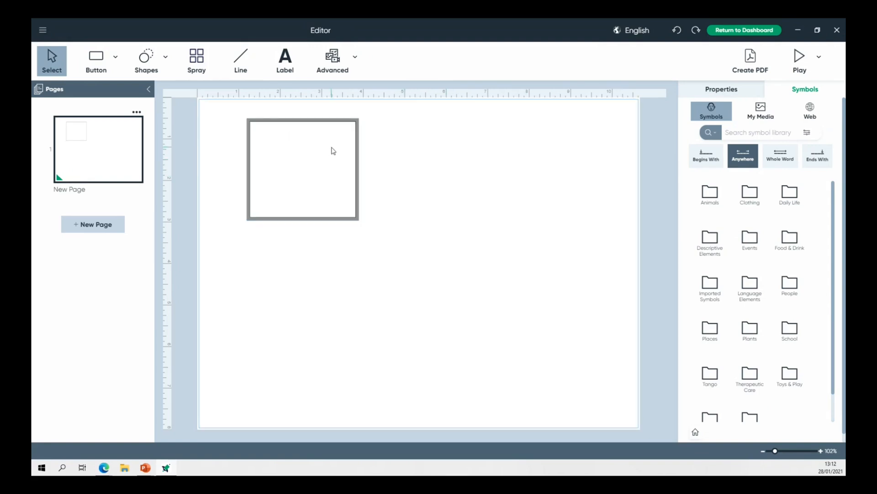
- Label the button "Cat" and fill it with the orange sitting cat symbol
{"action": "left_click", "coordinate": [332, 150]}
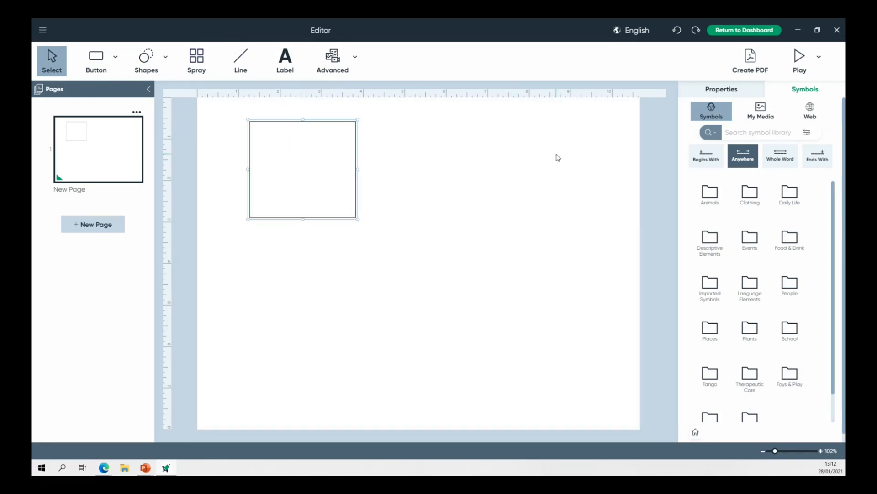
{"action": "type", "text": "Cat"}
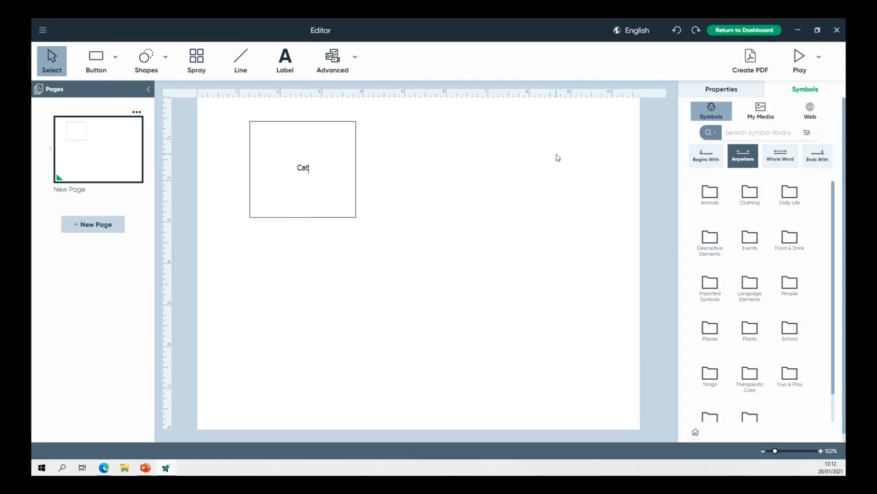
{"action": "key", "text": "Return"}
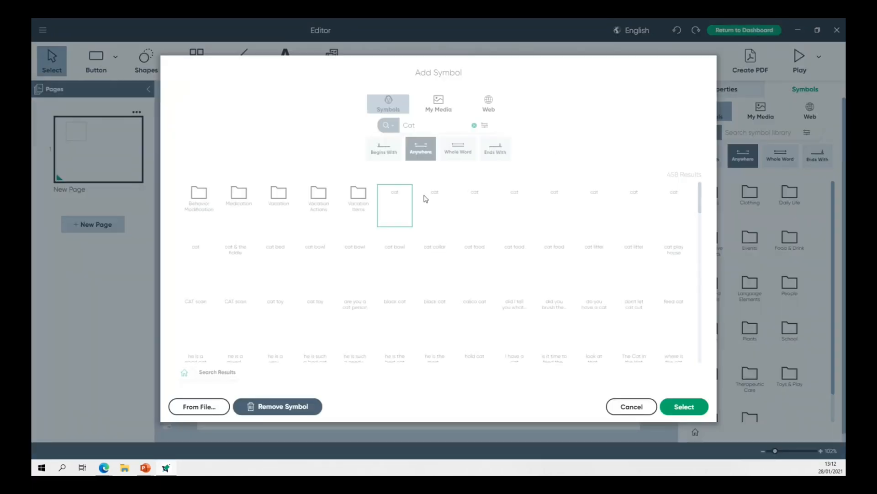
{"action": "left_click", "coordinate": [437, 206]}
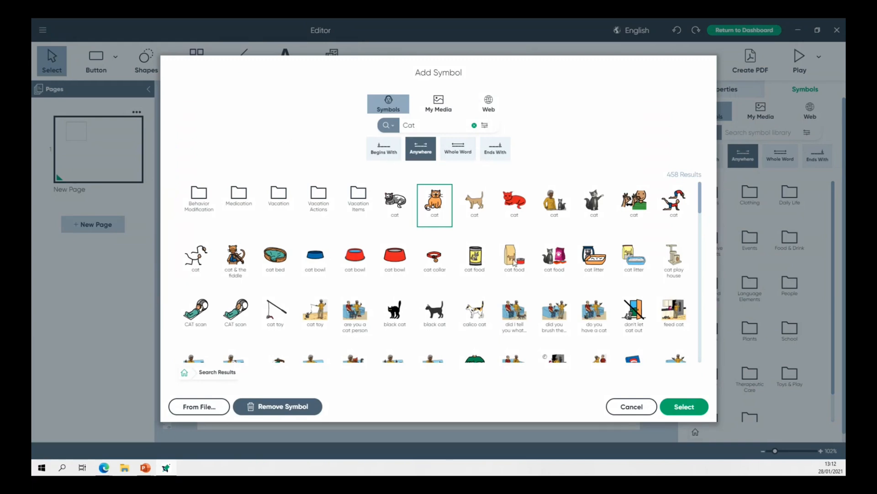
{"action": "left_click", "coordinate": [677, 406]}
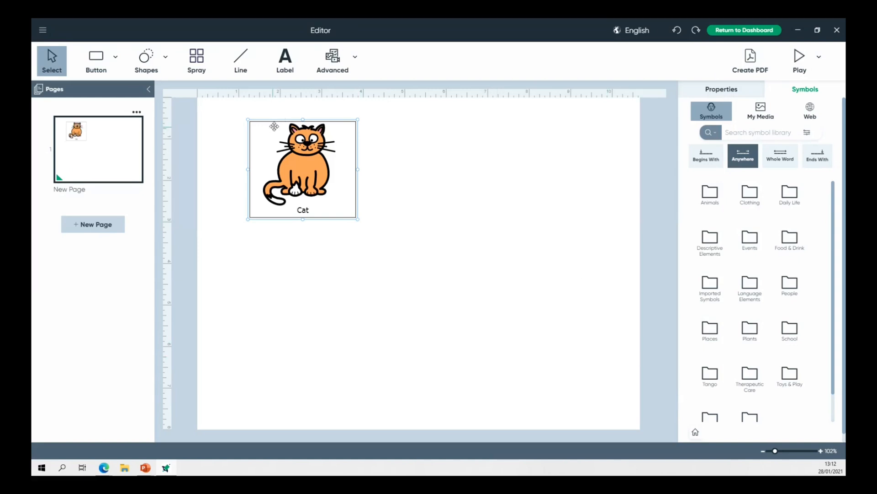
- Leave the cat activity and return to the dashboard
{"action": "left_click", "coordinate": [47, 32]}
{"action": "left_click", "coordinate": [639, 127]}
{"action": "left_click", "coordinate": [743, 30]}
{"action": "left_click", "coordinate": [456, 260]}
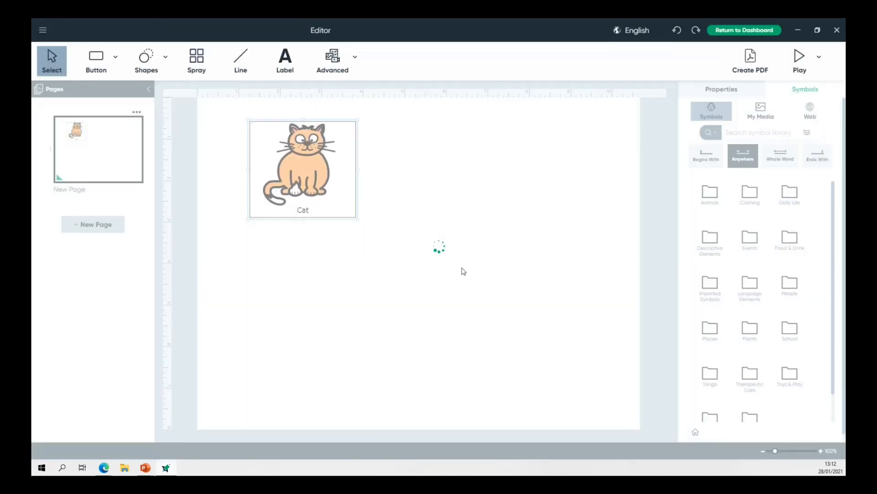
- Create a new interactive activity from the "Book - Text Below" template in Books and Presentations
{"action": "left_click", "coordinate": [87, 167]}
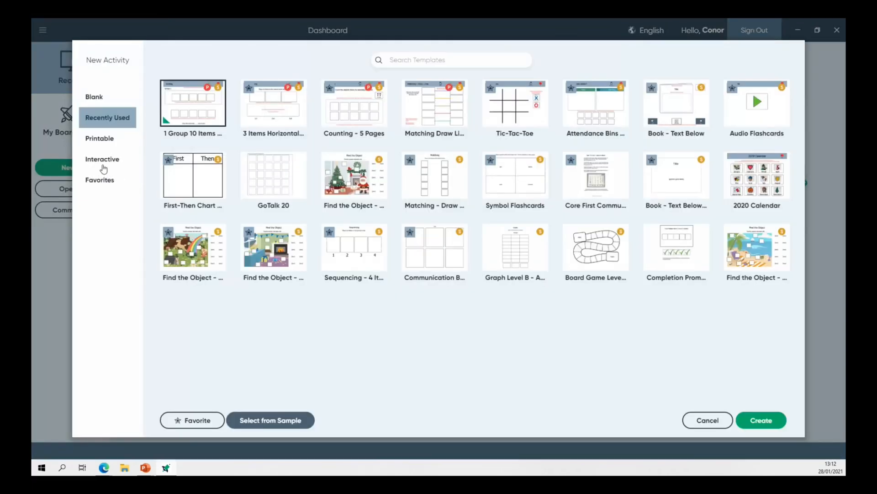
{"action": "left_click", "coordinate": [104, 167]}
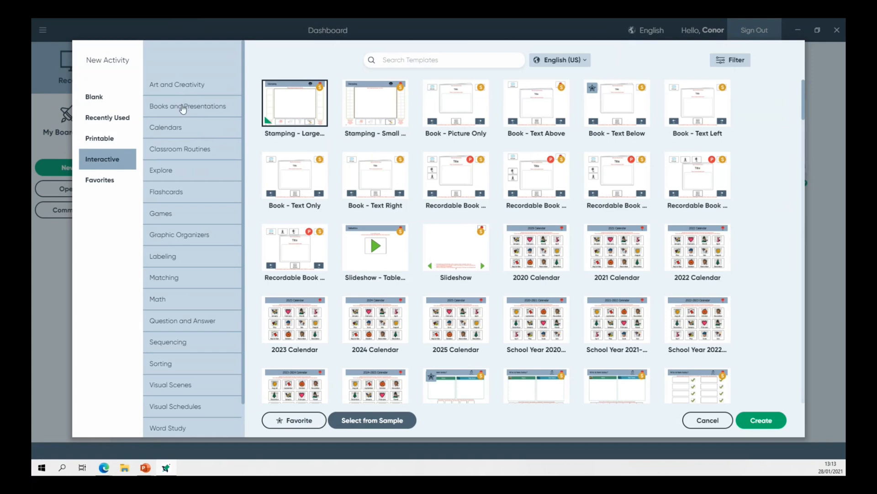
{"action": "left_click", "coordinate": [183, 106]}
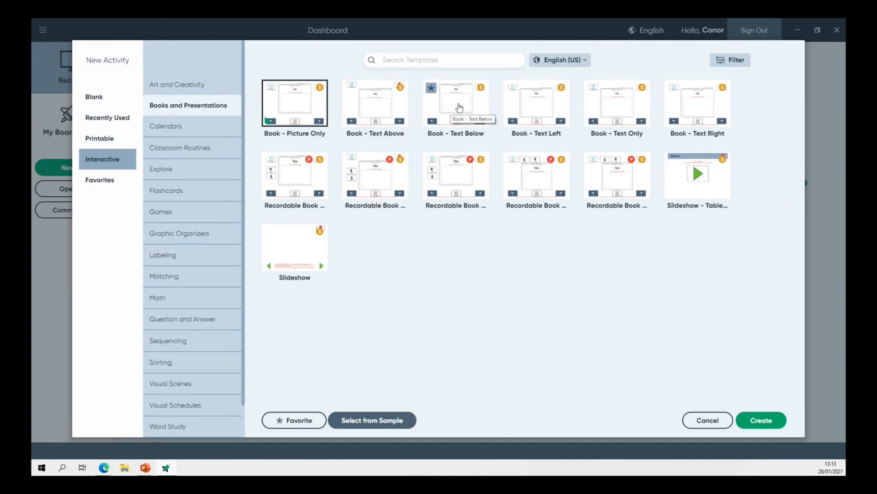
{"action": "left_click", "coordinate": [459, 108]}
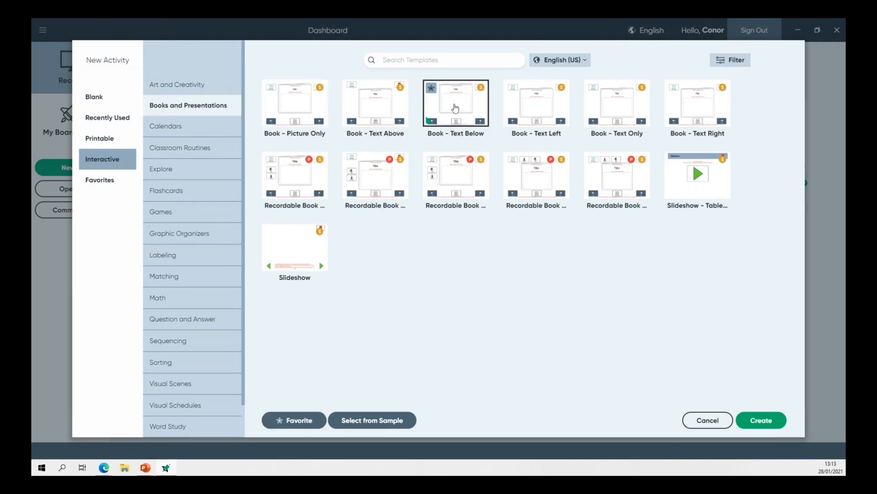
{"action": "left_click", "coordinate": [775, 423]}
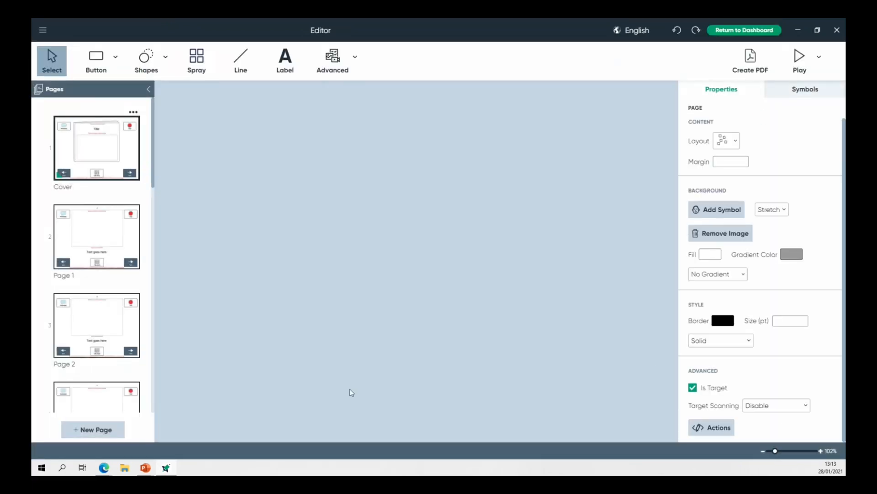
- Look through the book's pages and replace the placeholder title on the cover with "Tiger"
{"action": "scroll", "coordinate": [47, 216], "scroll_direction": "down", "scroll_amount": 5}
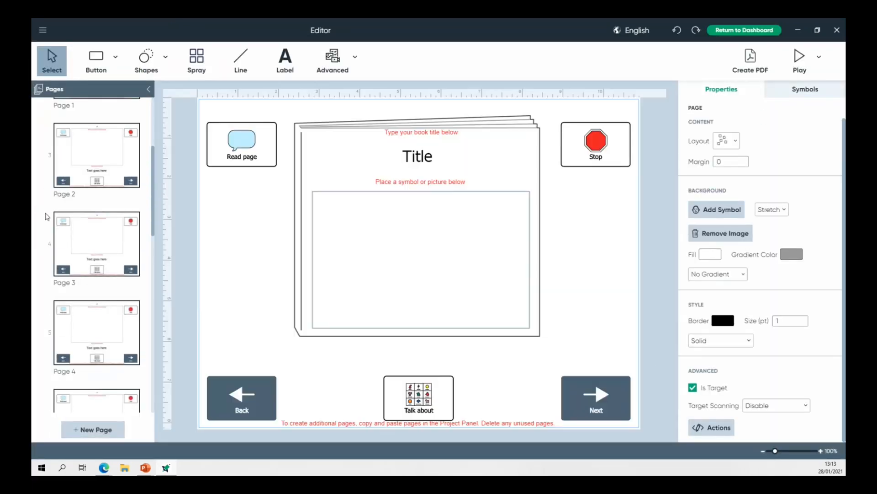
{"action": "scroll", "coordinate": [48, 216], "scroll_direction": "down", "scroll_amount": 8}
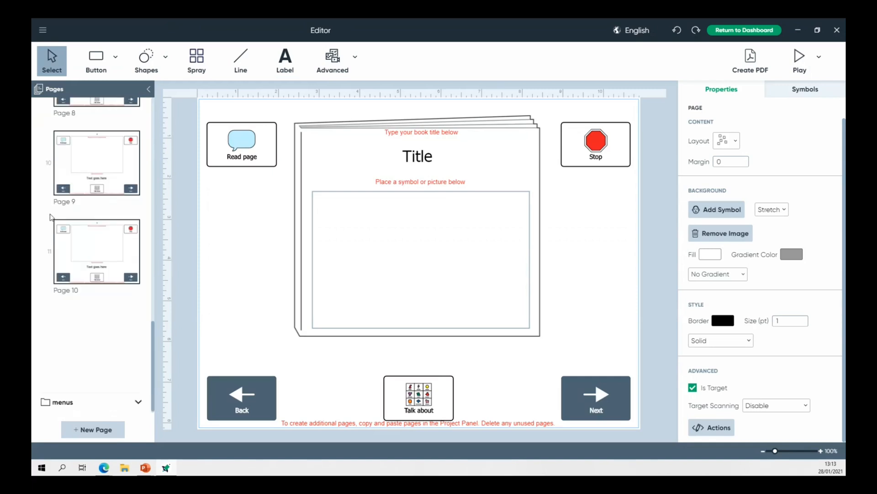
{"action": "scroll", "coordinate": [52, 220], "scroll_direction": "up", "scroll_amount": 13}
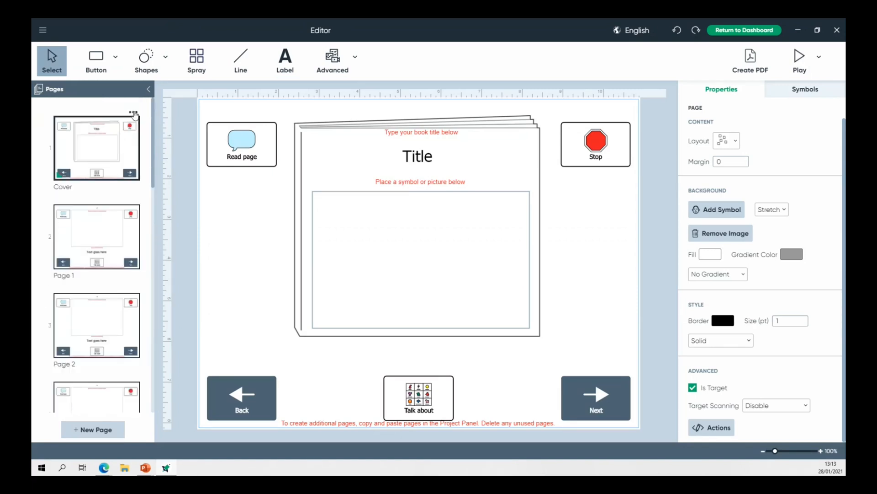
{"action": "mouse_move", "coordinate": [134, 202]}
{"action": "left_click", "coordinate": [132, 201]}
{"action": "left_click", "coordinate": [421, 159]}
{"action": "double_click", "coordinate": [424, 158]}
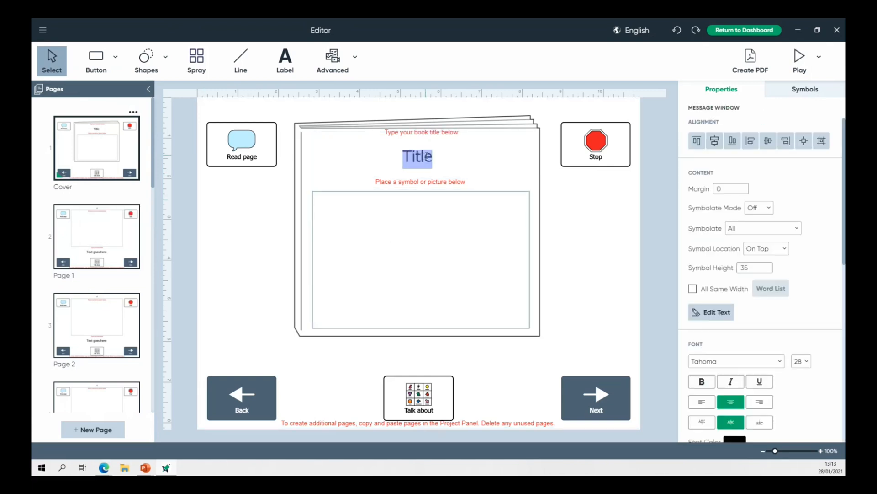
{"action": "type", "text": "Tiger"}
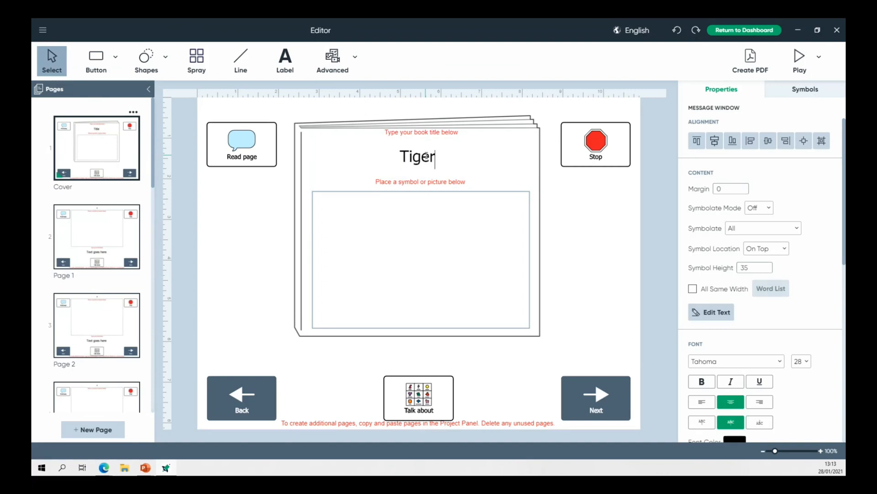
- Fill the cover's picture frame with the first tiger symbol found by entering "Tiger" in it
{"action": "left_click", "coordinate": [419, 253]}
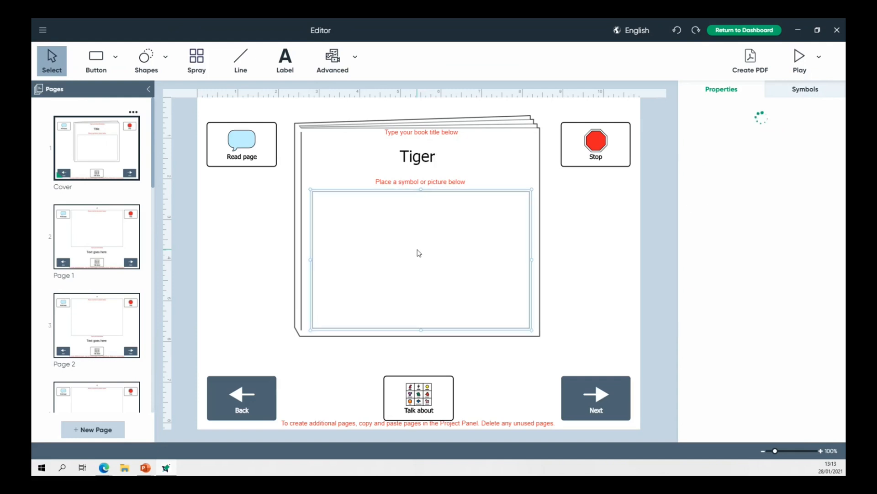
{"action": "type", "text": "Tiger"}
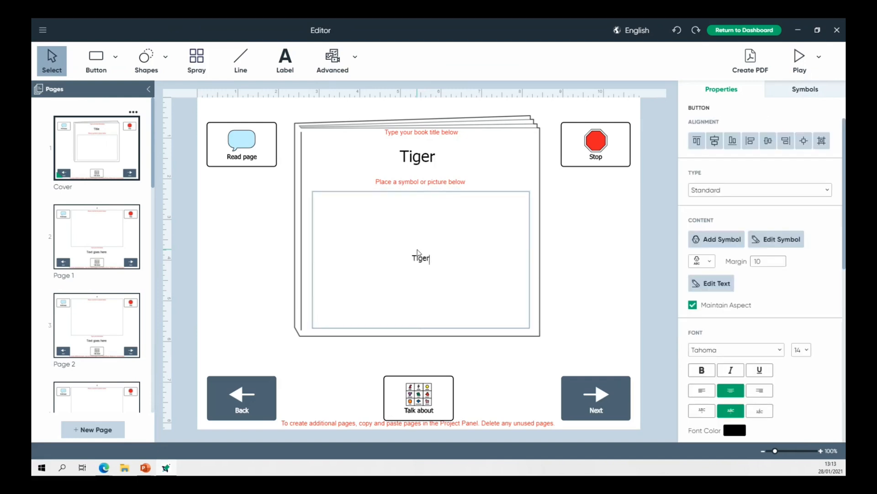
{"action": "key", "text": "Return"}
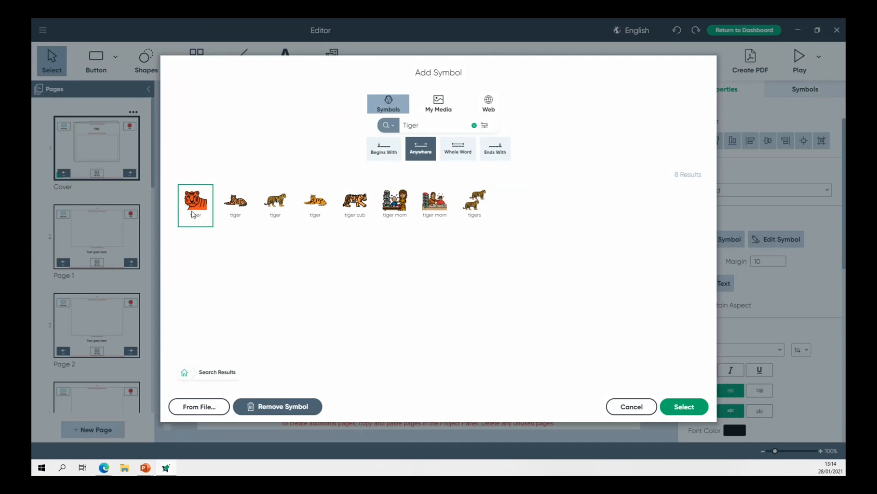
{"action": "left_click", "coordinate": [699, 405]}
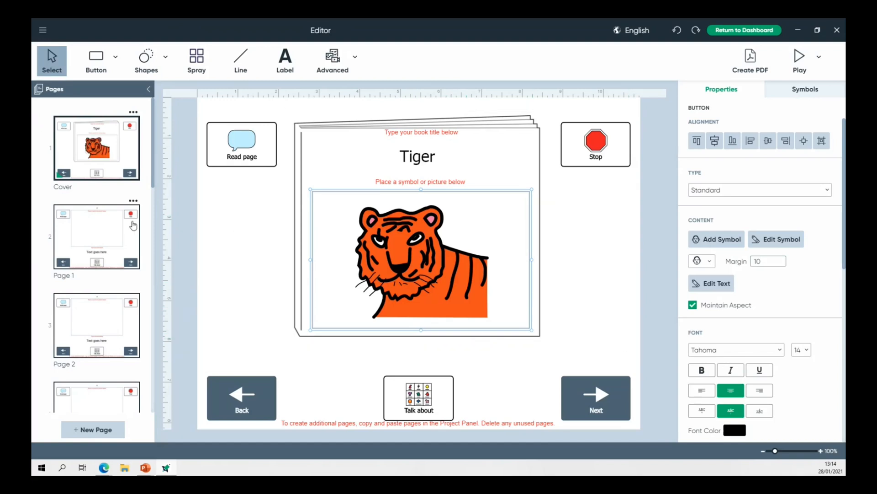
- On Page 1, replace the placeholder text below the picture frame with "The tiger wants to eat"
{"action": "left_click", "coordinate": [109, 235]}
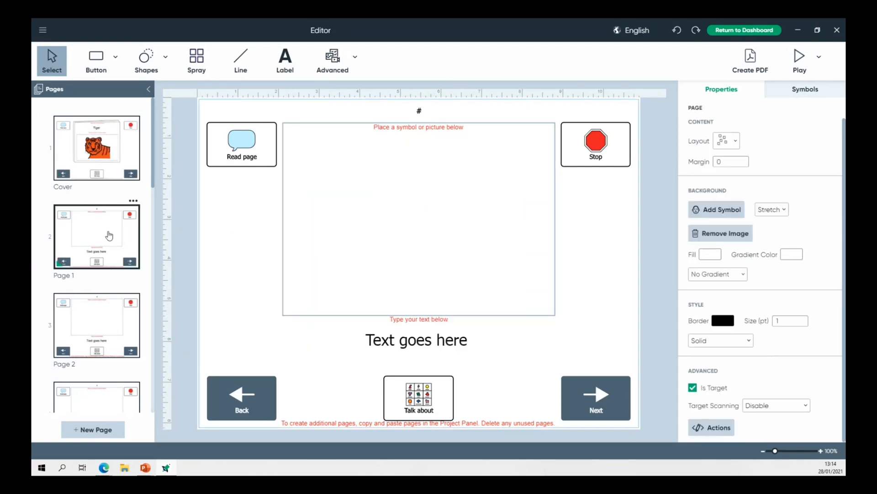
{"action": "left_click", "coordinate": [413, 218]}
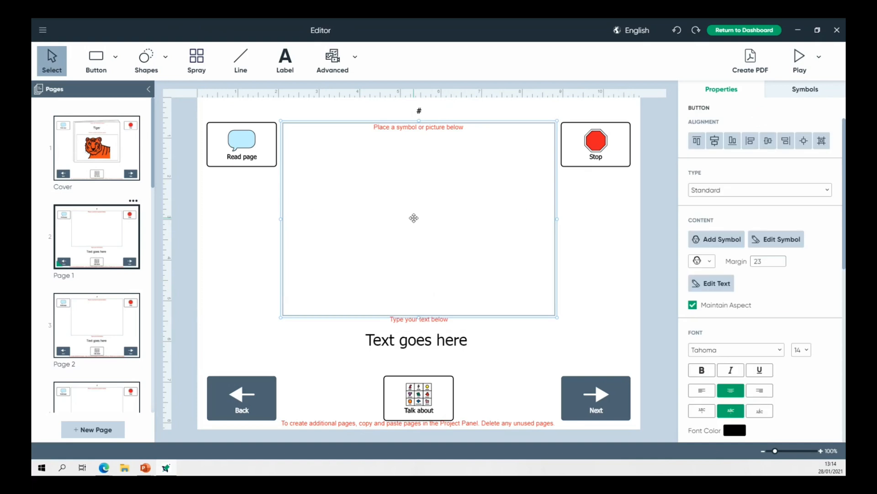
{"action": "left_click", "coordinate": [419, 340]}
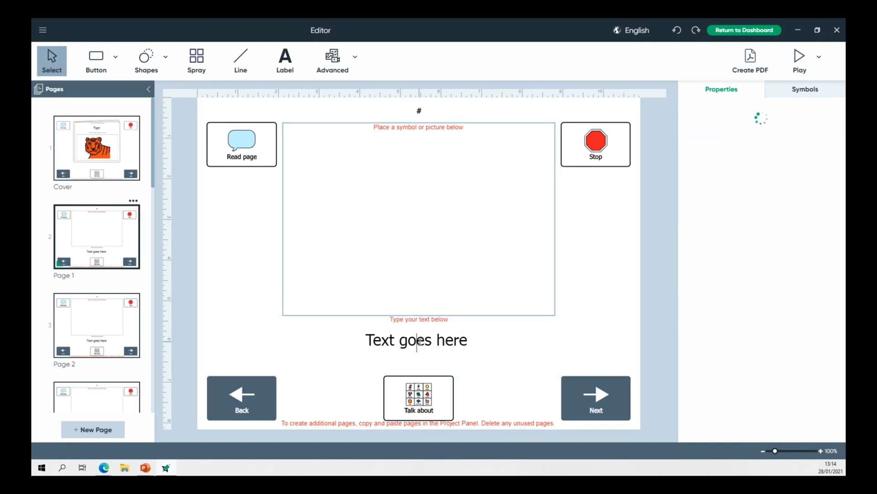
{"action": "key", "text": "Delete"}
{"action": "key", "text": "BackSpace"}
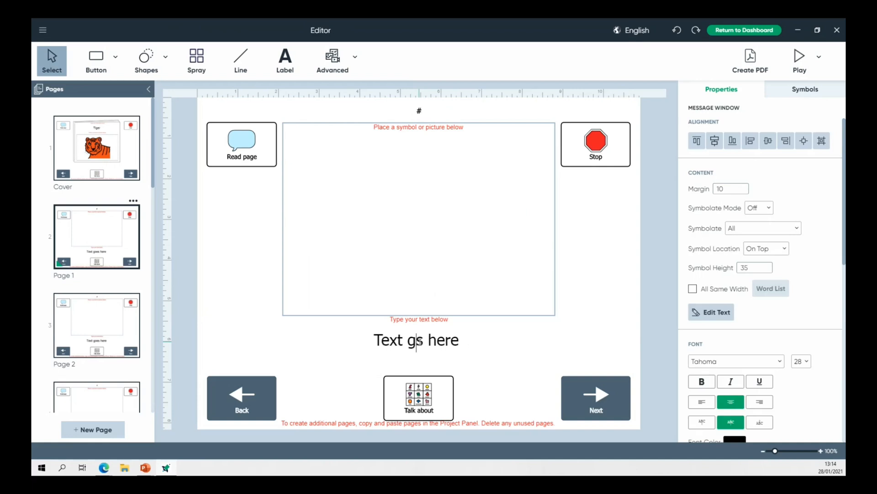
{"action": "key", "text": "BackSpace"}
{"action": "key", "text": "BackSpace"}
{"action": "key", "text": "BackSpace"}
{"action": "key", "text": "BackSpace"}
{"action": "key", "text": "BackSpace"}
{"action": "key", "text": "BackSpace"}
{"action": "key", "text": "Delete"}
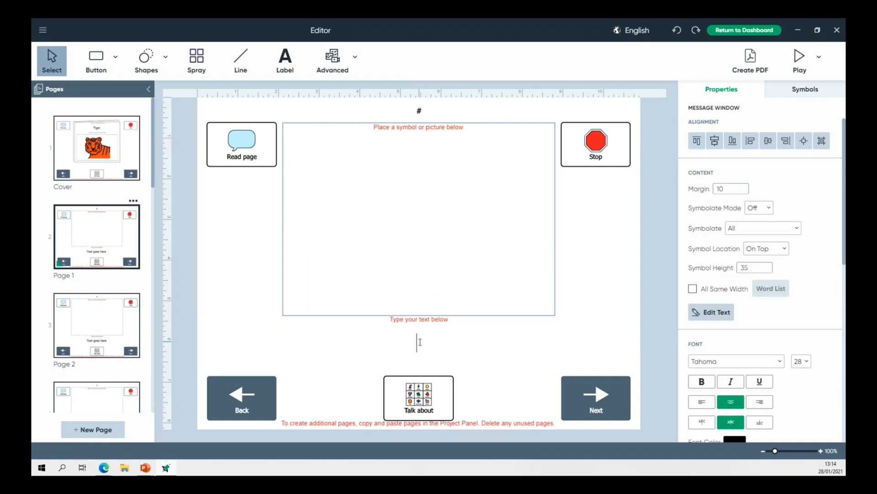
{"action": "type", "text": "The tiger wants "}
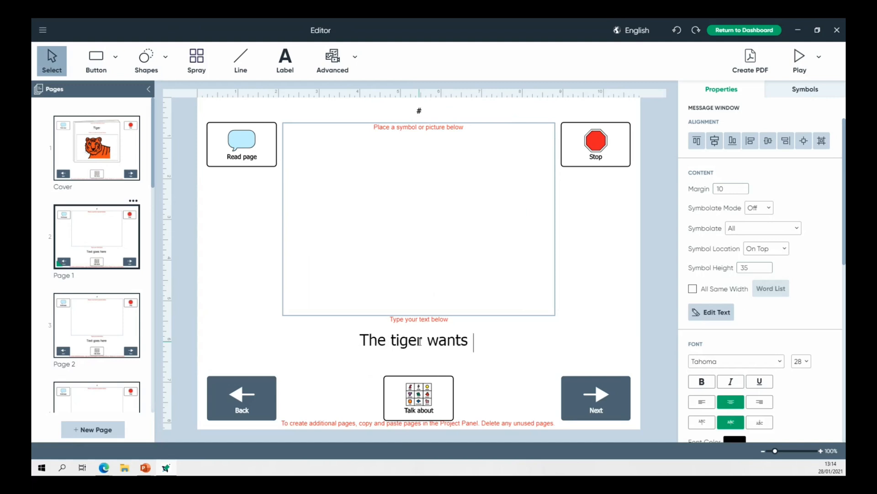
{"action": "type", "text": "to eat"}
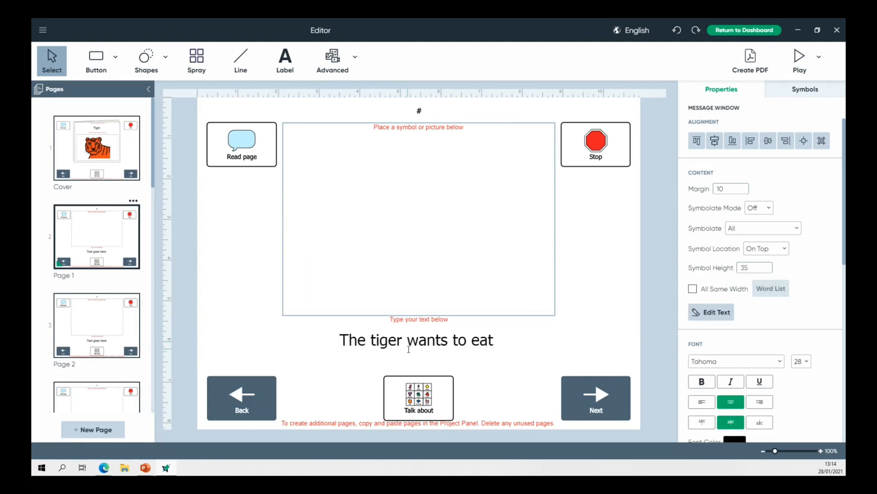
- Fill Page 1's picture frame with the fourth symbol found for "Tiger", the orange tiger lying down
{"action": "left_click", "coordinate": [458, 186]}
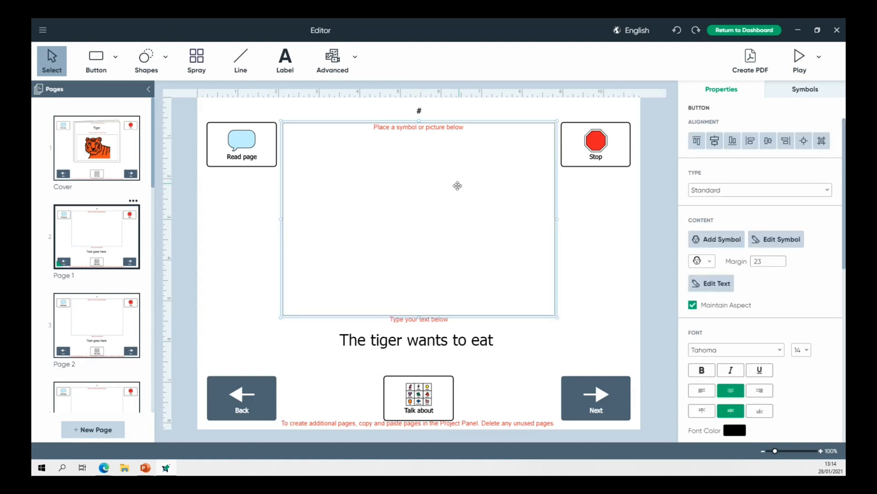
{"action": "type", "text": "T"}
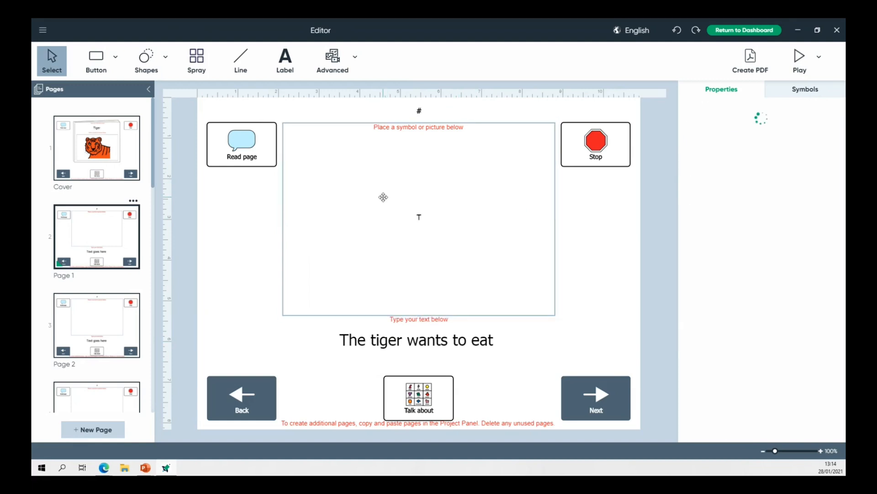
{"action": "type", "text": "iger"}
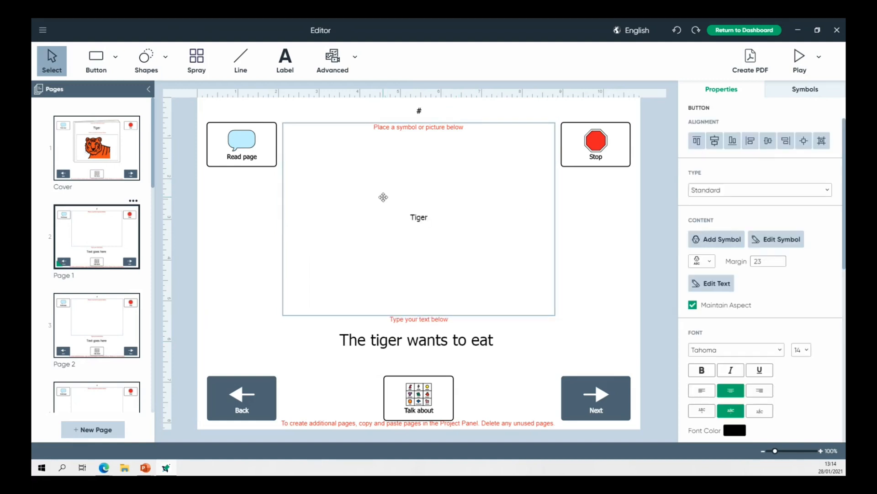
{"action": "double_click", "coordinate": [384, 197]}
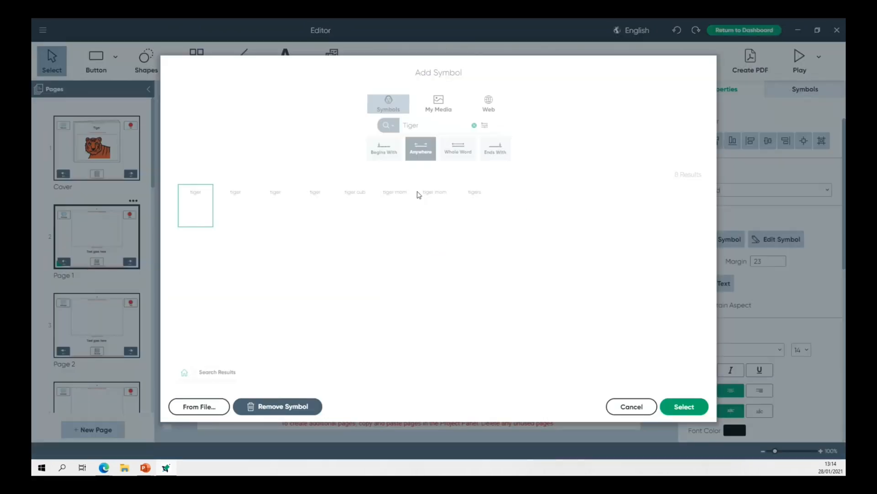
{"action": "left_click", "coordinate": [355, 204]}
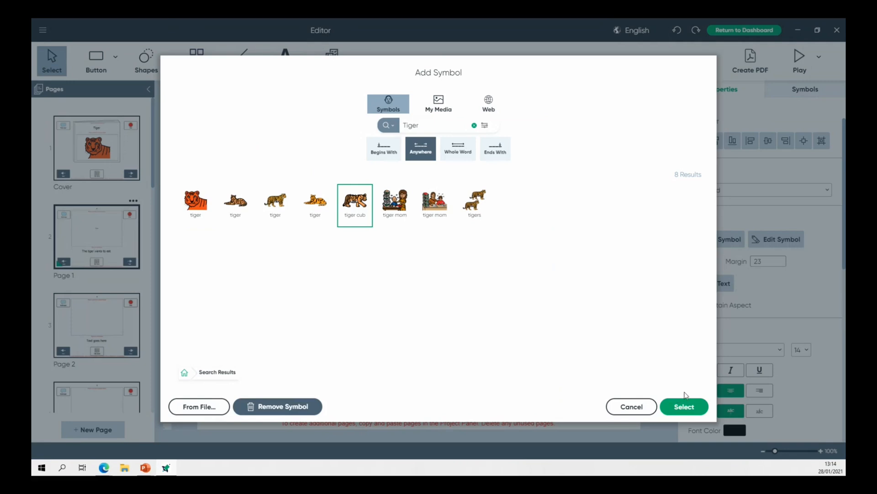
{"action": "left_click", "coordinate": [322, 205]}
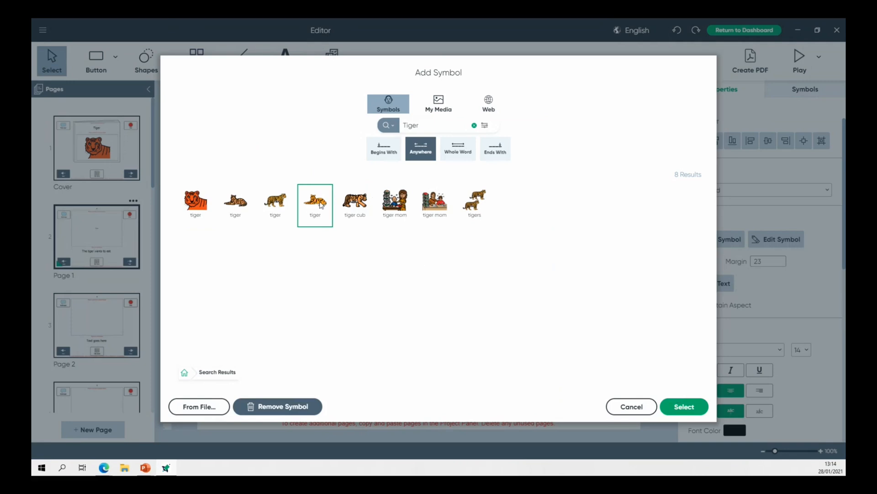
{"action": "left_click", "coordinate": [677, 408]}
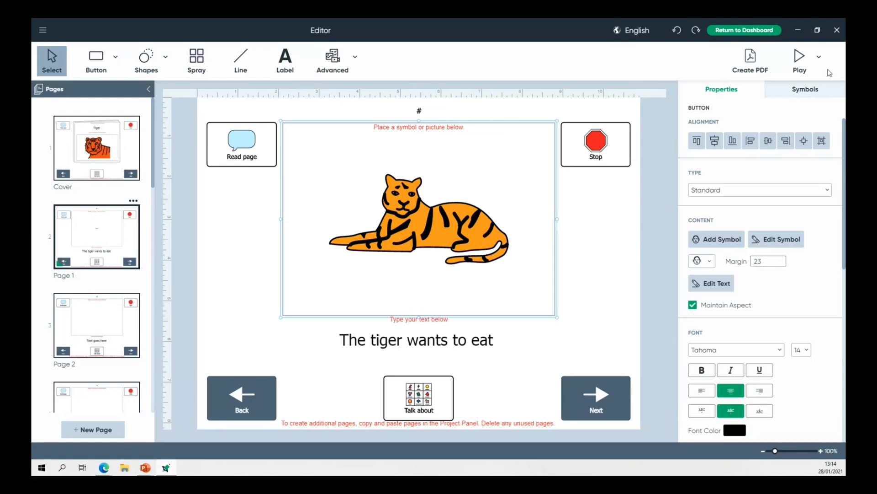
- Search the symbol library for "sleep" and add the "Go To Sleep" symbol to Page 1's picture frame, keeping the tiger
{"action": "left_click", "coordinate": [795, 93]}
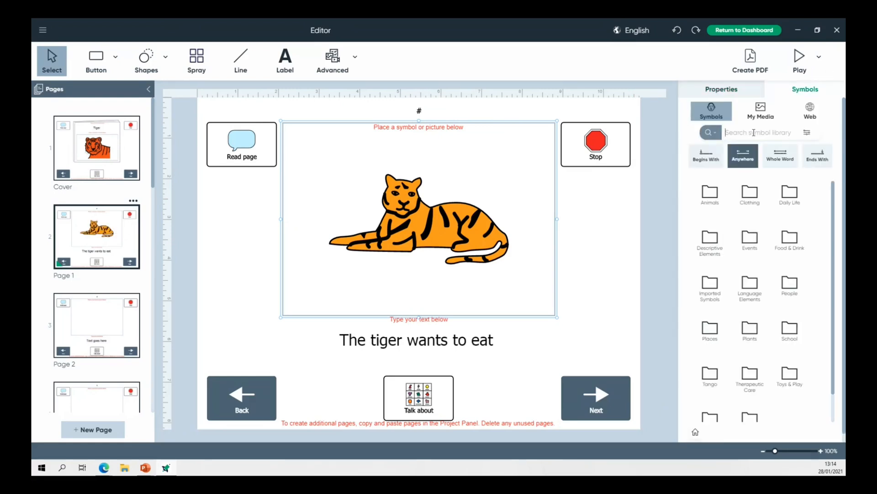
{"action": "type", "text": "sleep"}
{"action": "key", "text": "Return"}
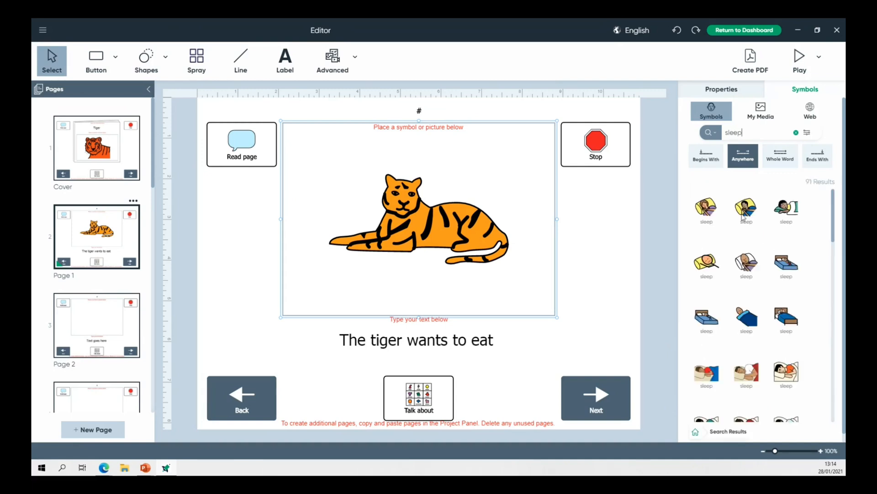
{"action": "scroll", "coordinate": [743, 218], "scroll_direction": "down", "scroll_amount": 5}
{"action": "scroll", "coordinate": [744, 218], "scroll_direction": "down", "scroll_amount": 5}
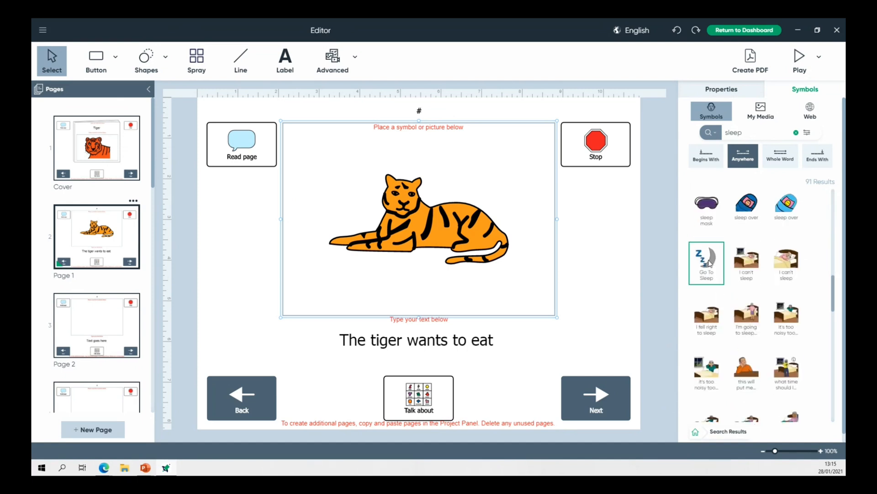
{"action": "left_click_drag", "start_coordinate": [708, 263], "coordinate": [489, 202]}
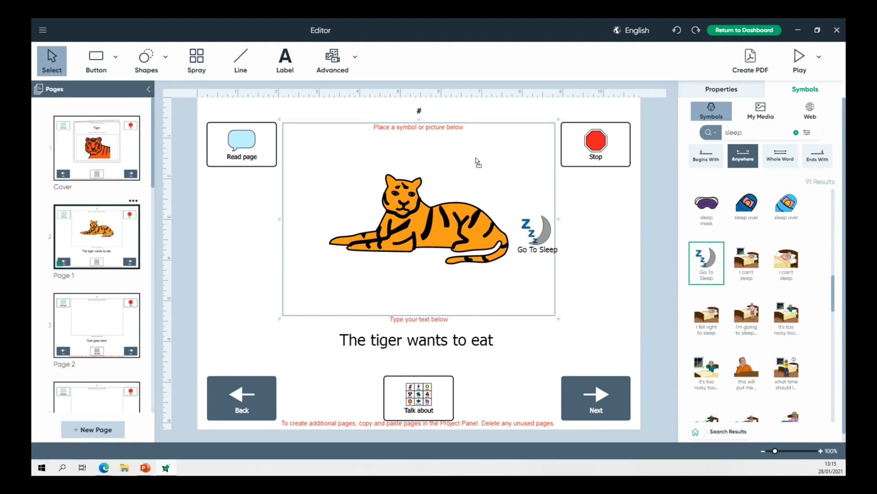
{"action": "left_click_drag", "start_coordinate": [477, 163], "coordinate": [494, 172]}
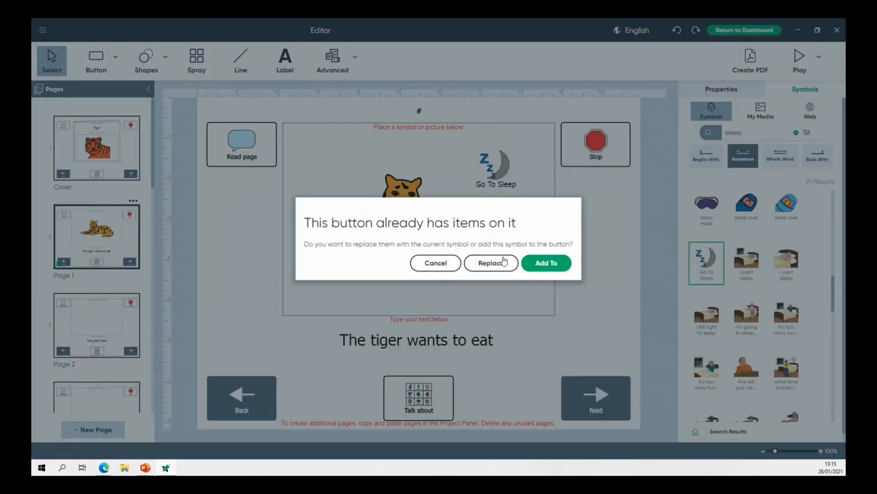
{"action": "left_click", "coordinate": [544, 264]}
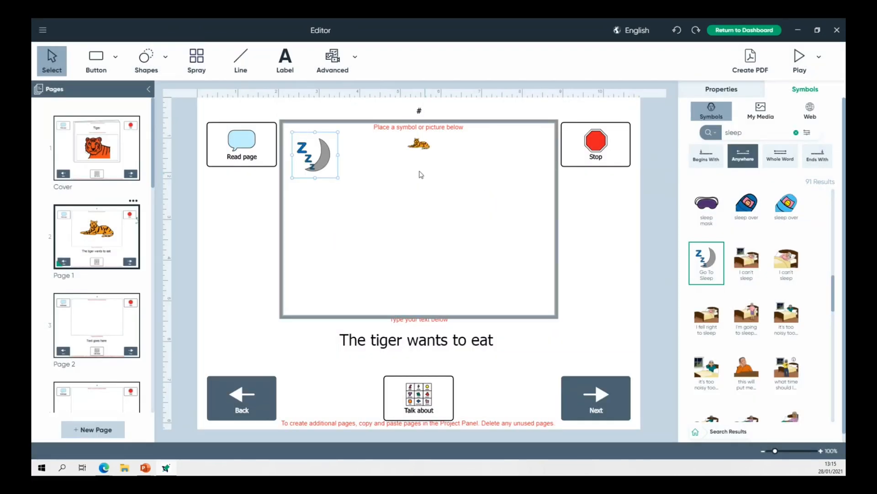
- Enlarge the tiger to fill Page 1's picture frame and move the moon symbol to the frame's upper-right corner
{"action": "left_click", "coordinate": [417, 142]}
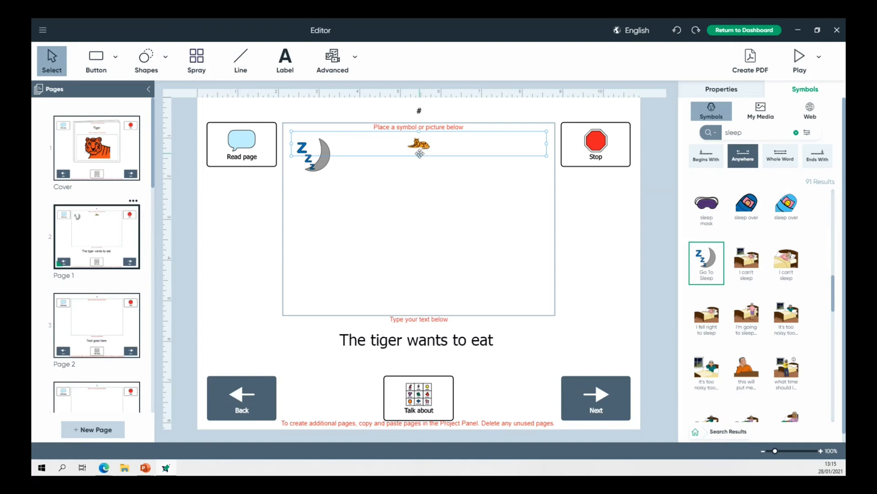
{"action": "left_click_drag", "start_coordinate": [416, 177], "coordinate": [415, 312]}
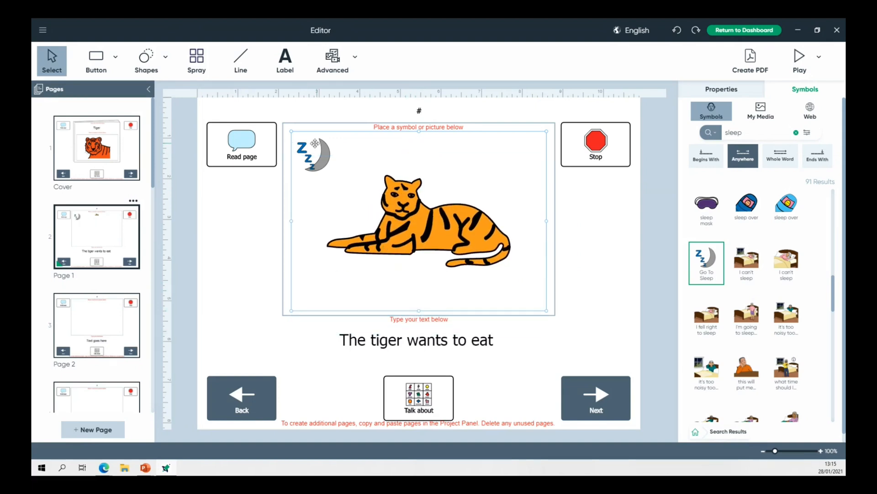
{"action": "left_click", "coordinate": [317, 157]}
{"action": "left_click_drag", "start_coordinate": [321, 158], "coordinate": [513, 167]}
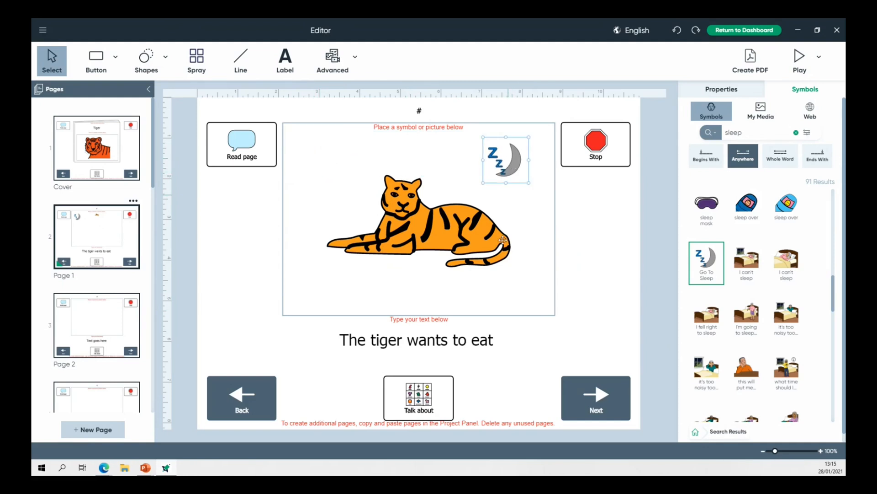
- Change the last word of Page 1's sentence so it reads "The tiger wants to sleep"
{"action": "left_click", "coordinate": [491, 343]}
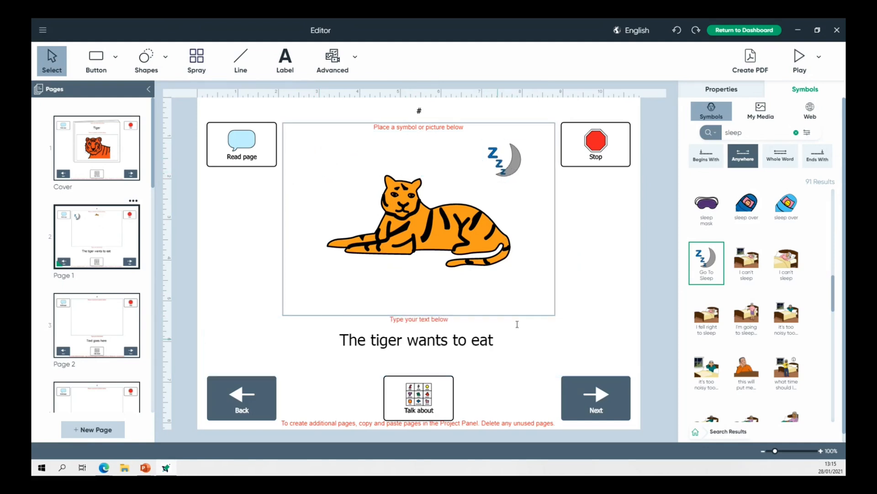
{"action": "key", "text": "BackSpace"}
{"action": "key", "text": "BackSpace"}
{"action": "key", "text": "BackSpace"}
{"action": "type", "text": "sleep"}
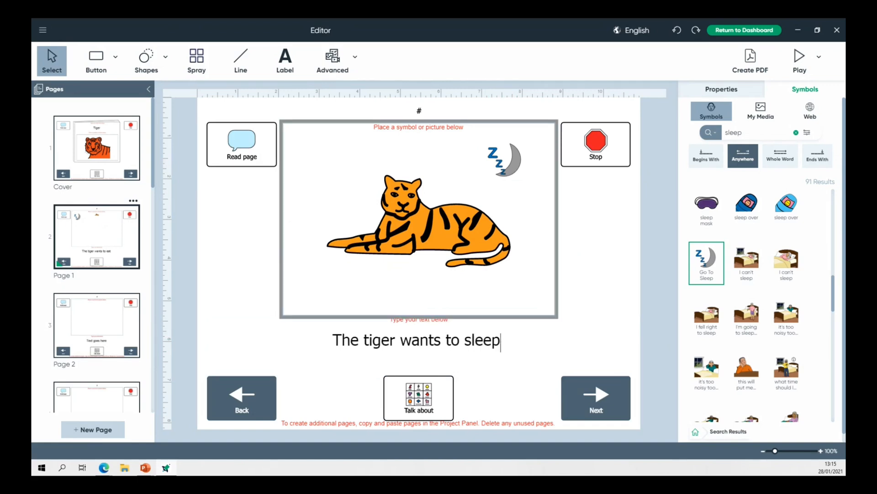
- Fill Page 2's picture frame with the third symbol found for "Tiger", the standing tiger
{"action": "left_click", "coordinate": [120, 312]}
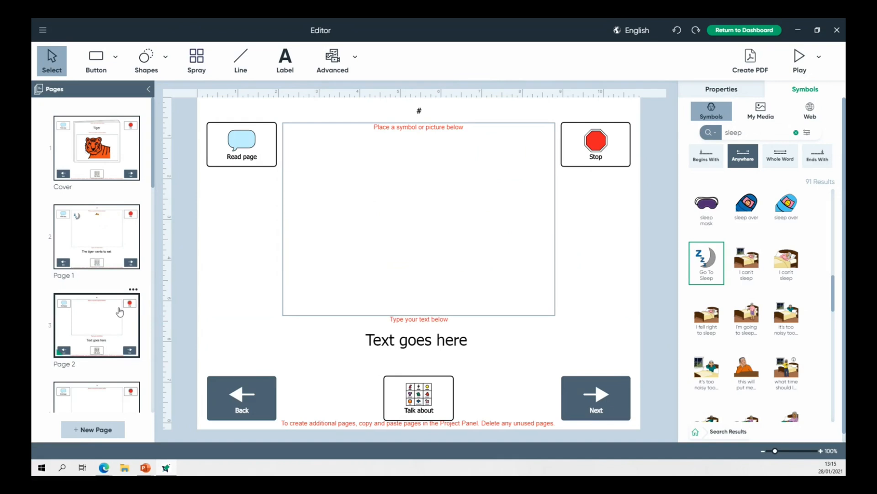
{"action": "left_click", "coordinate": [374, 200]}
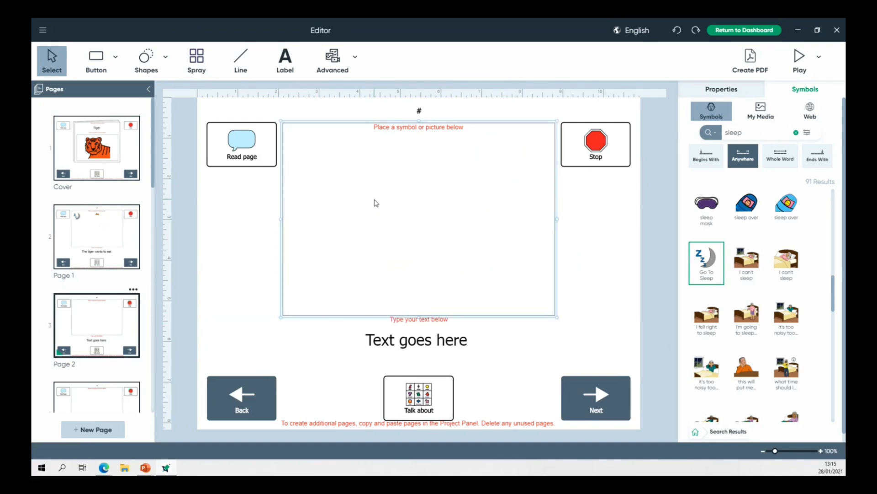
{"action": "type", "text": "Tiger"}
{"action": "key", "text": "Return"}
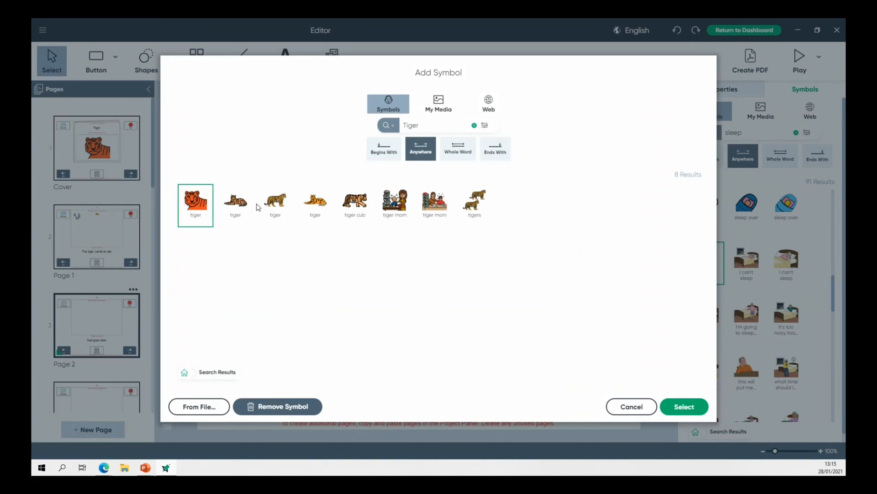
{"action": "left_click", "coordinate": [284, 204]}
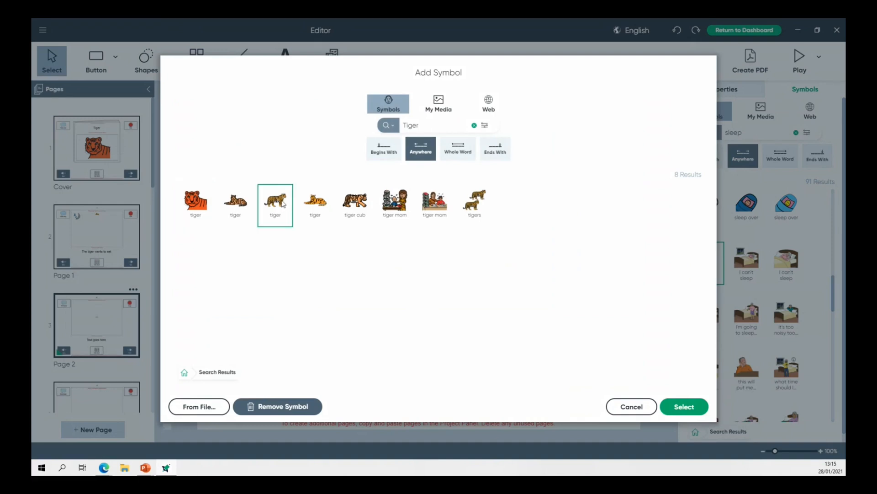
{"action": "left_click", "coordinate": [678, 410]}
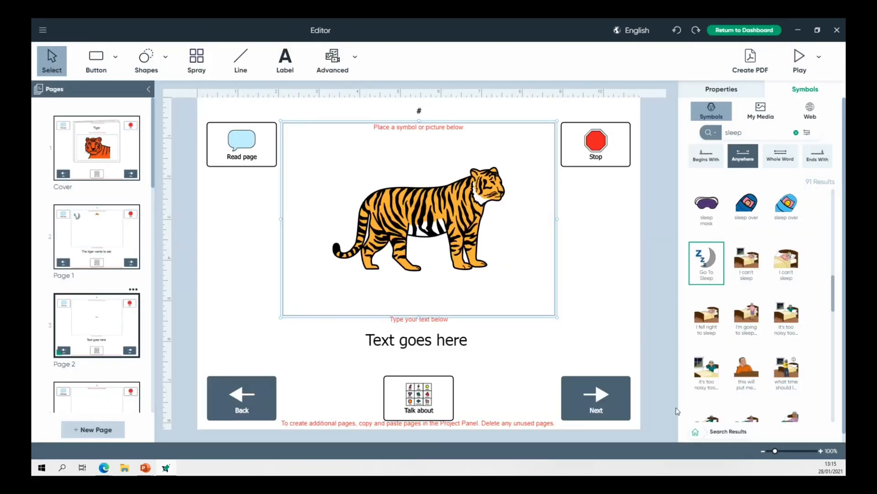
- Replace Page 2's placeholder text below the picture frame with "The tiger wants to eat"
{"action": "double_click", "coordinate": [419, 340]}
{"action": "left_click", "coordinate": [424, 340]}
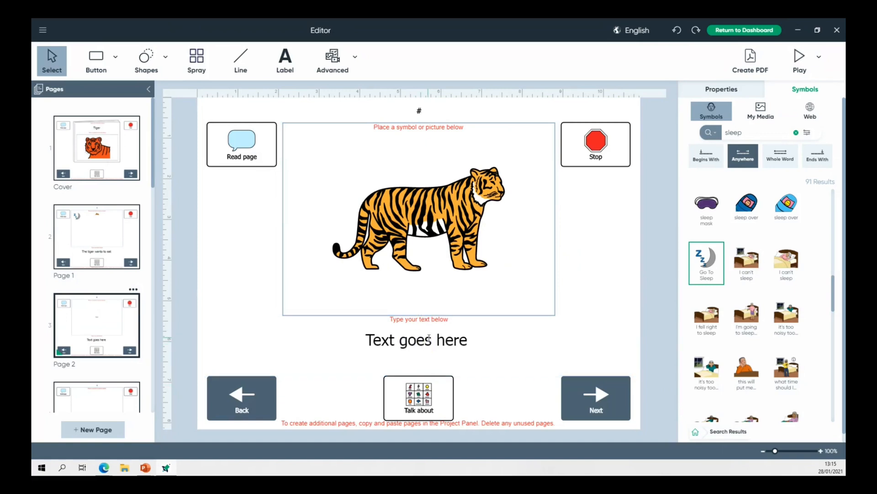
{"action": "key", "text": "BackSpace"}
{"action": "key", "text": "BackSpace"}
{"action": "key", "text": "BackSpace"}
{"action": "key", "text": "BackSpace"}
{"action": "key", "text": "BackSpace"}
{"action": "key", "text": "BackSpace"}
{"action": "key", "text": "BackSpace"}
{"action": "key", "text": "BackSpace"}
{"action": "key", "text": "BackSpace"}
{"action": "key", "text": "BackSpace"}
{"action": "key", "text": "BackSpace"}
{"action": "key", "text": "BackSpace"}
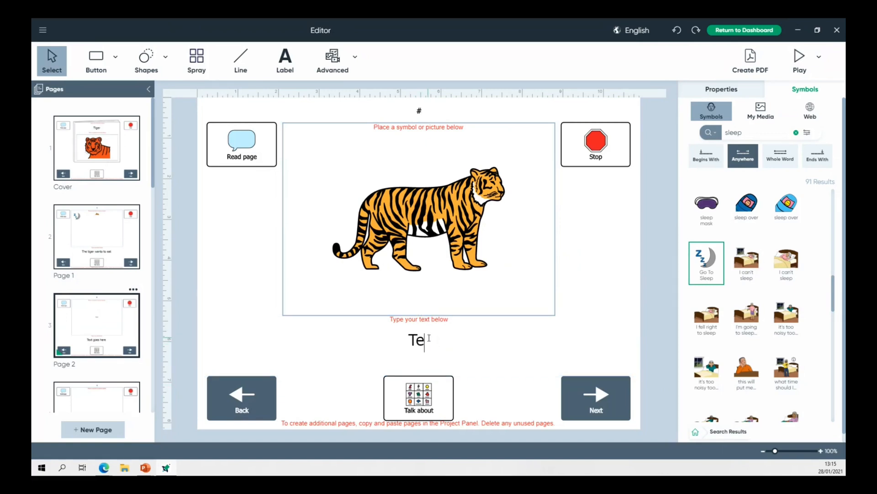
{"action": "key", "text": "BackSpace"}
{"action": "type", "text": "he tiger wants t"}
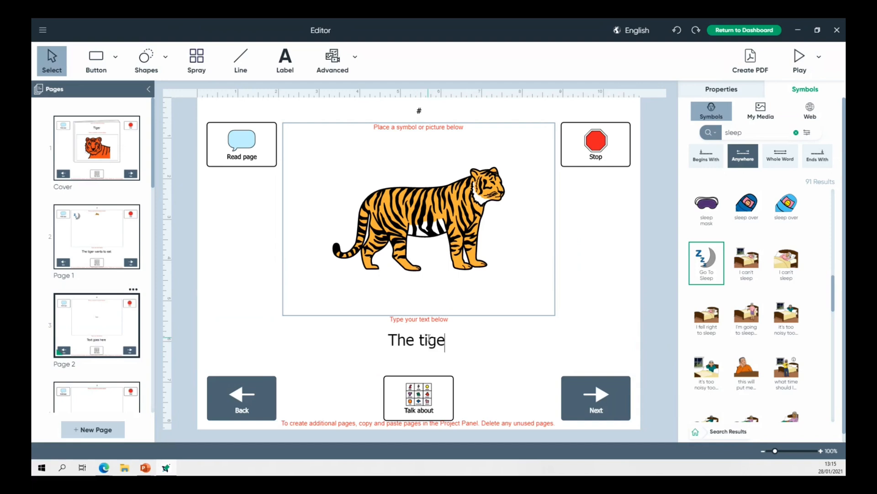
{"action": "type", "text": "o eat"}
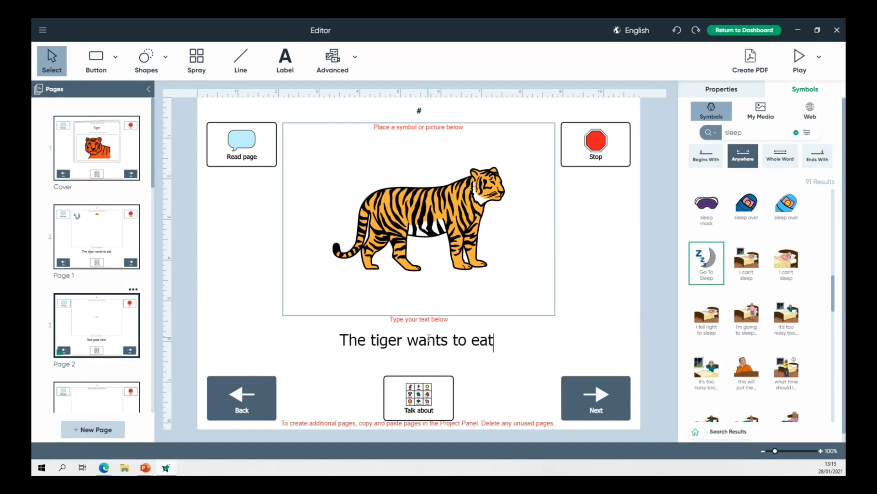
- Preview the book, having the cover and Page 1 read aloud
{"action": "left_click", "coordinate": [799, 59]}
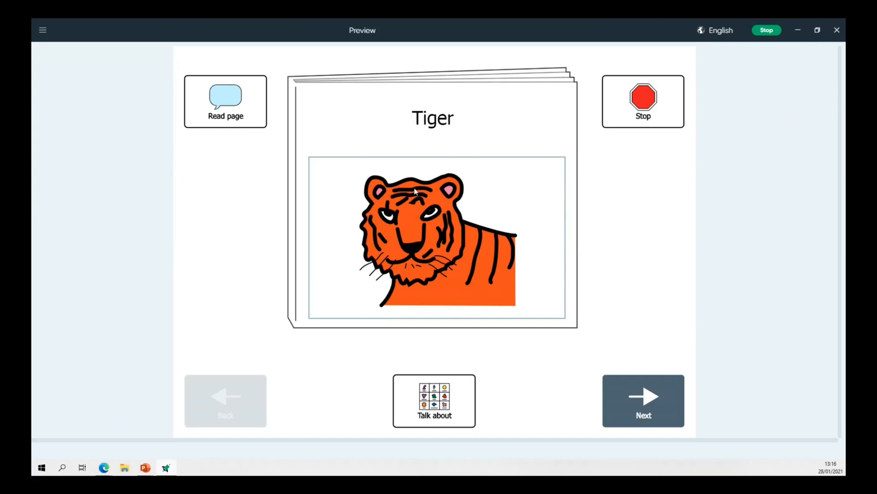
{"action": "left_click", "coordinate": [225, 102]}
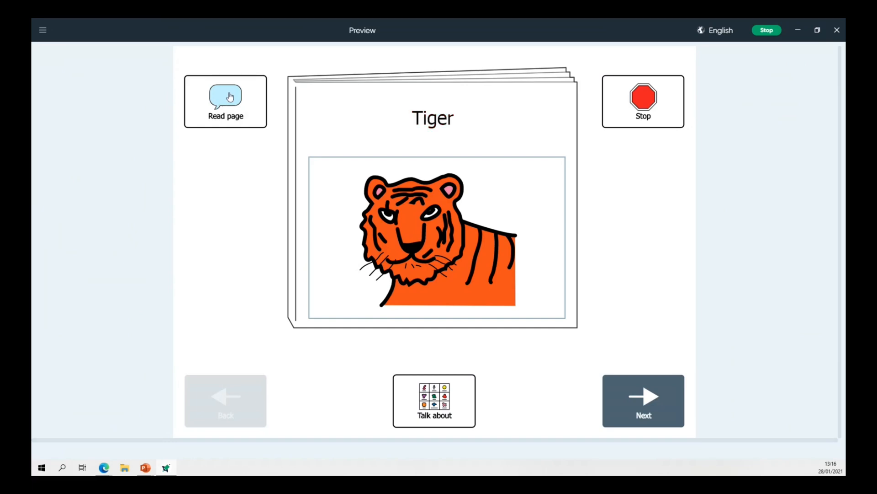
{"action": "left_click", "coordinate": [230, 97]}
{"action": "left_click", "coordinate": [648, 403]}
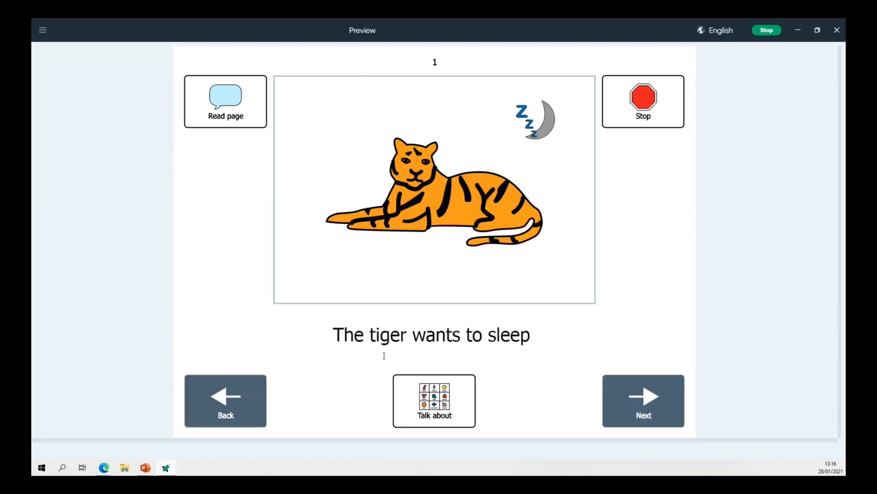
{"action": "left_click", "coordinate": [208, 101]}
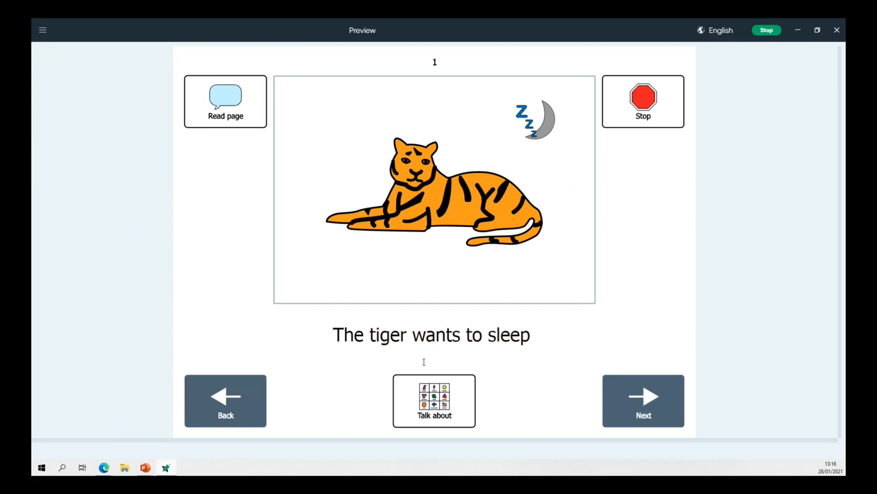
- Open the Talk about board on Page 1, try "Read it to me.", "Turn the page", "I like this book." and "This is funny.", and close it
{"action": "left_click", "coordinate": [460, 401]}
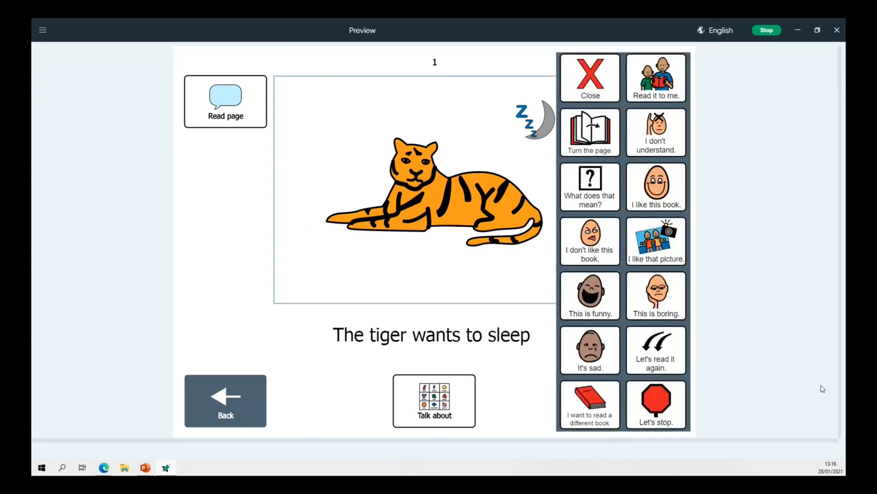
{"action": "left_click", "coordinate": [645, 87]}
{"action": "left_click", "coordinate": [597, 146]}
{"action": "left_click", "coordinate": [655, 192]}
{"action": "left_click", "coordinate": [600, 309]}
{"action": "left_click", "coordinate": [578, 75]}
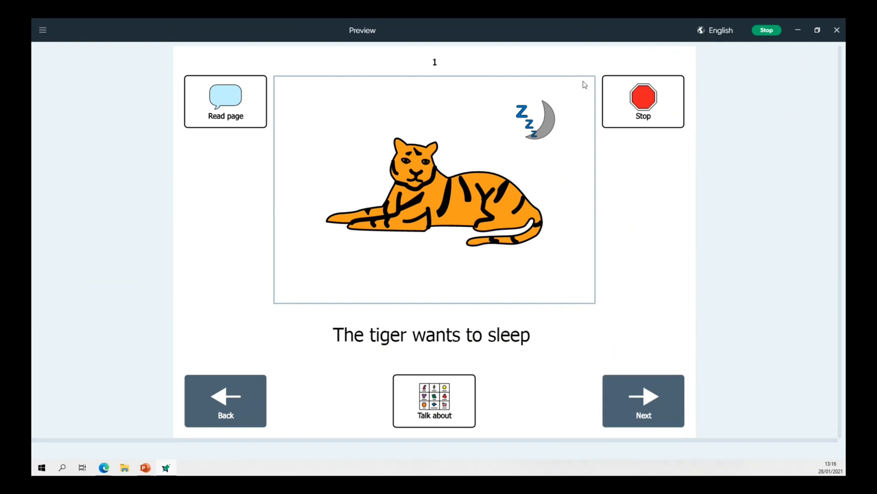
- Stop the book preview and return to the dashboard without saving the book
{"action": "left_click", "coordinate": [767, 32]}
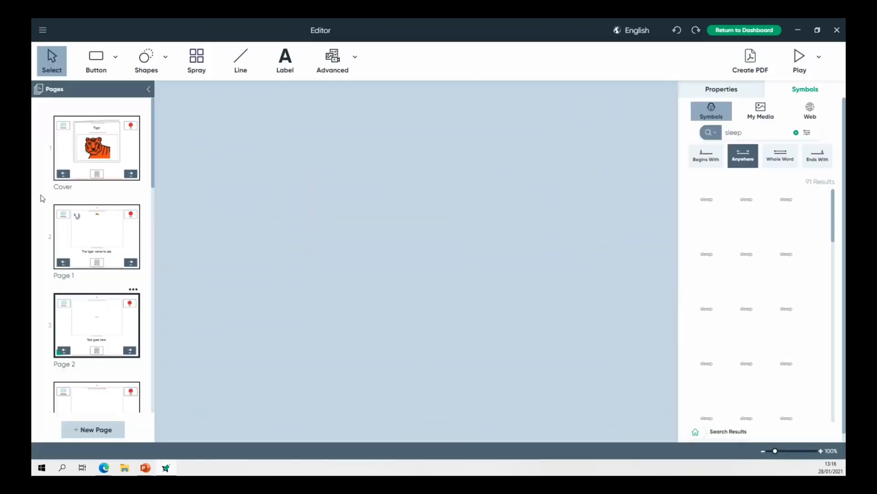
{"action": "left_click", "coordinate": [761, 29]}
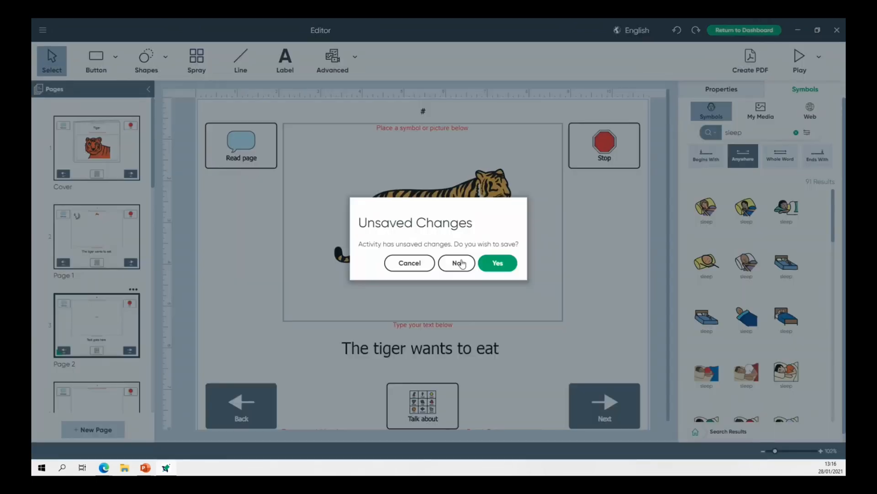
{"action": "left_click", "coordinate": [458, 264]}
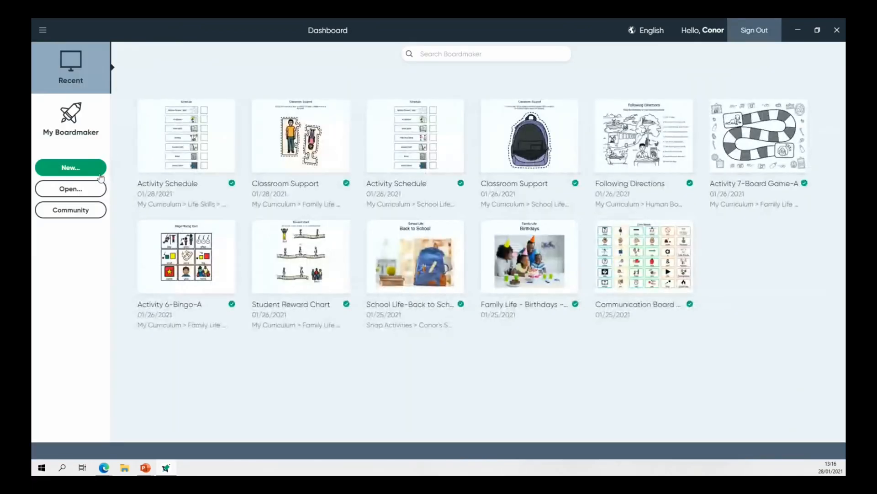
- Create a new interactive activity from the first Attendance Bins template in the Classroom Routines category
{"action": "left_click", "coordinate": [88, 171]}
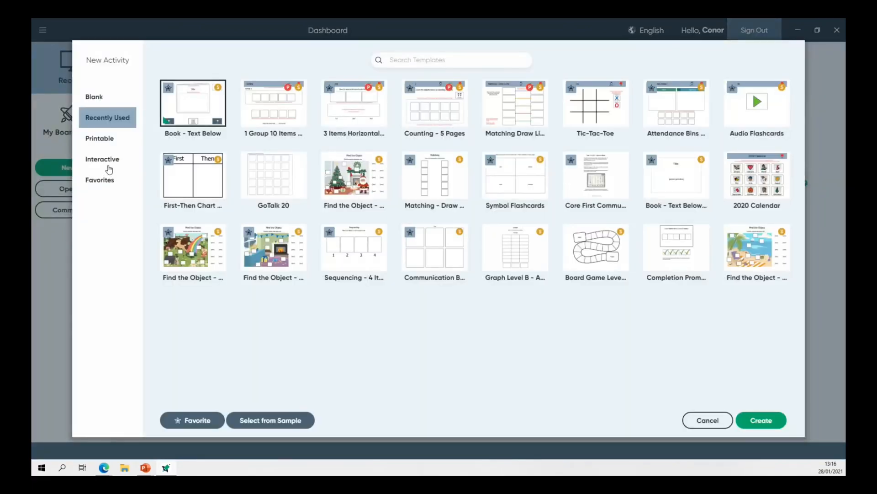
{"action": "left_click", "coordinate": [108, 167]}
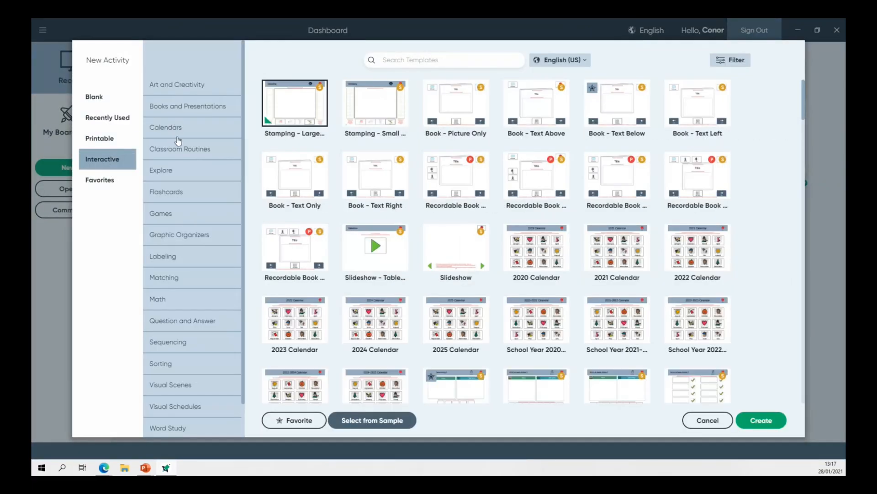
{"action": "left_click", "coordinate": [177, 150]}
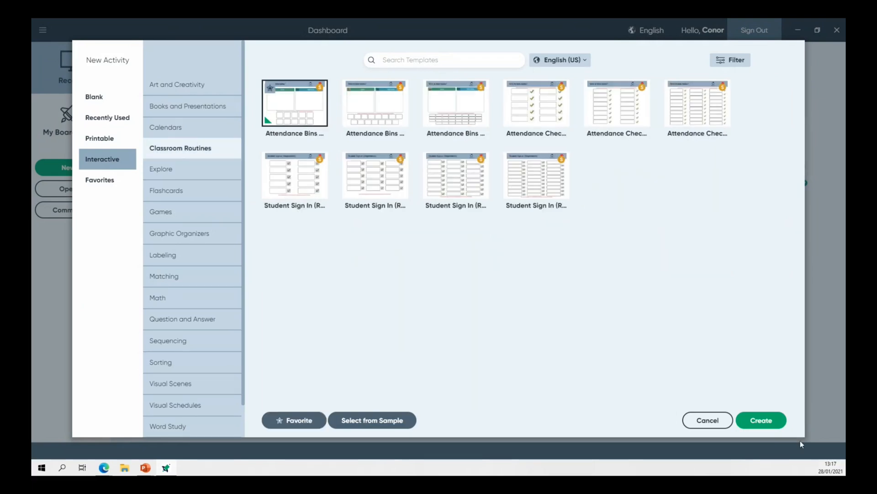
{"action": "left_click", "coordinate": [771, 420]}
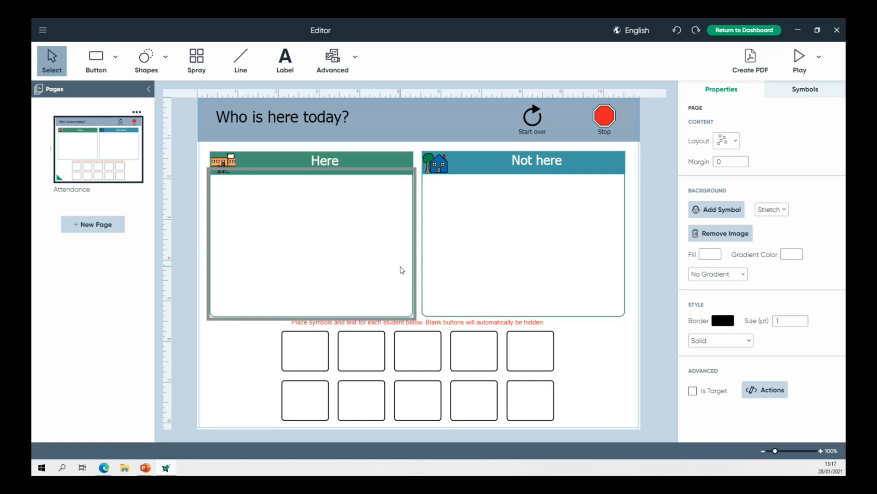
- Label the first student button with a student's first name and add the Conor McGregor symbol
{"action": "left_click", "coordinate": [307, 355]}
{"action": "double_click", "coordinate": [307, 355]}
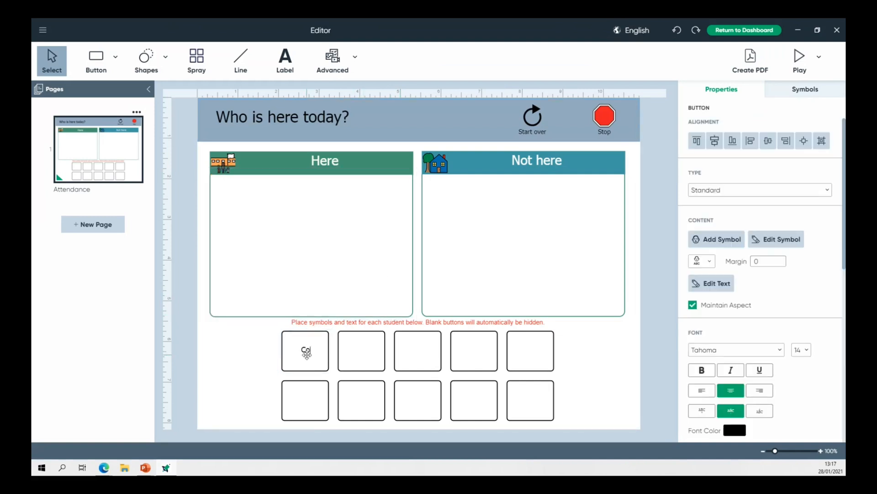
{"action": "type", "text": "Conor"}
{"action": "key", "text": "Return"}
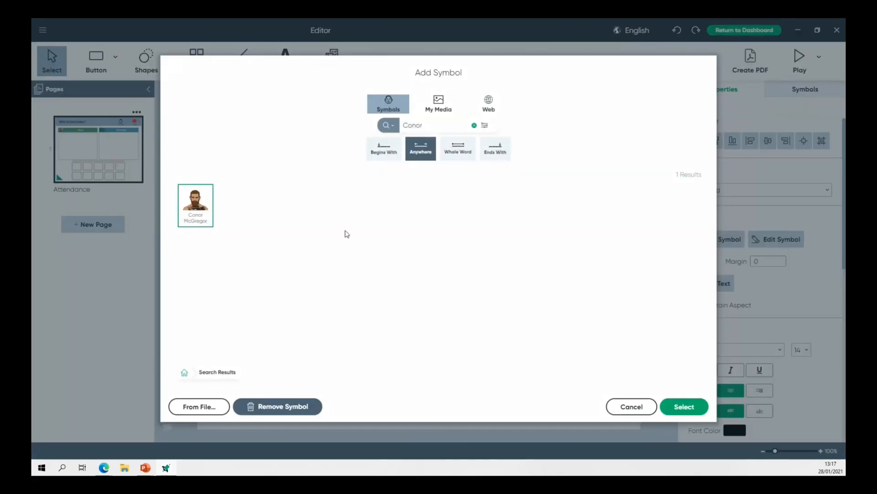
{"action": "left_click", "coordinate": [694, 408]}
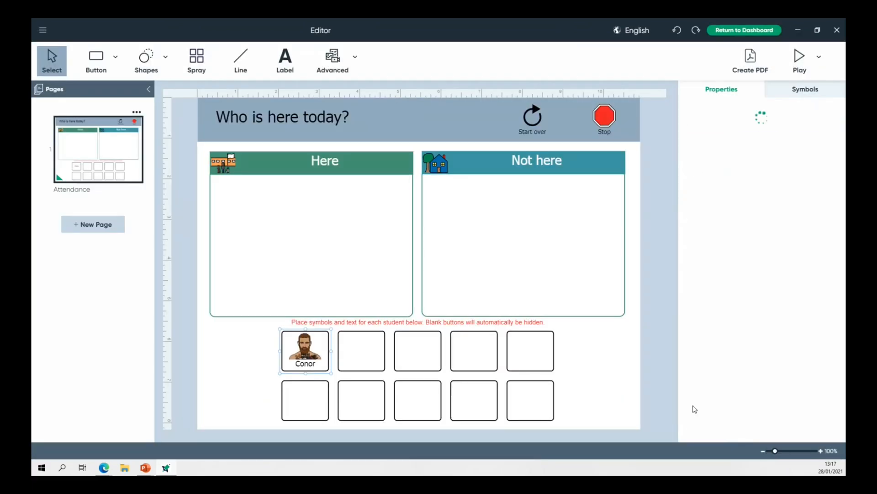
- Label the second student button with another student's first name and add the Michael D. Higgins symbol
{"action": "left_click", "coordinate": [361, 349]}
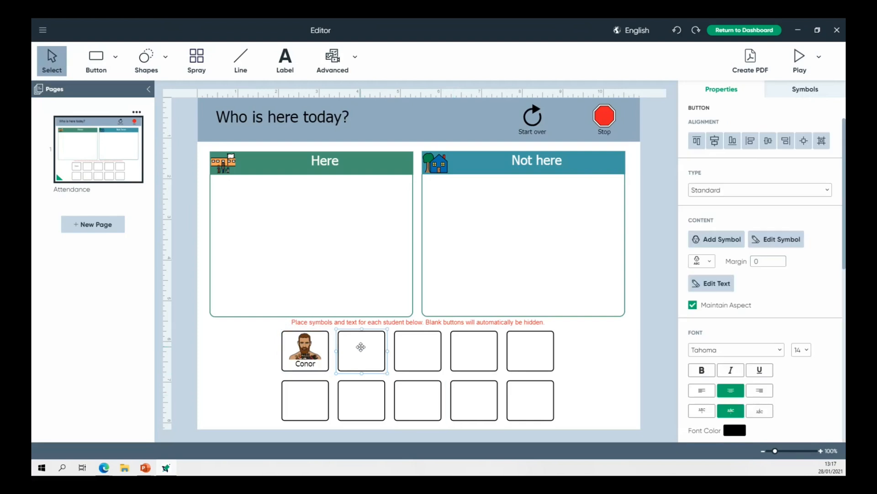
{"action": "type", "text": "Michael"}
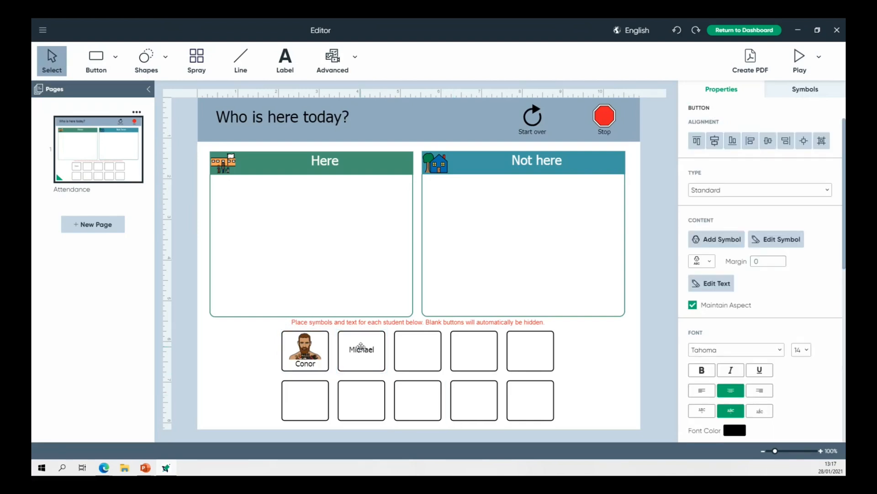
{"action": "key", "text": "Return"}
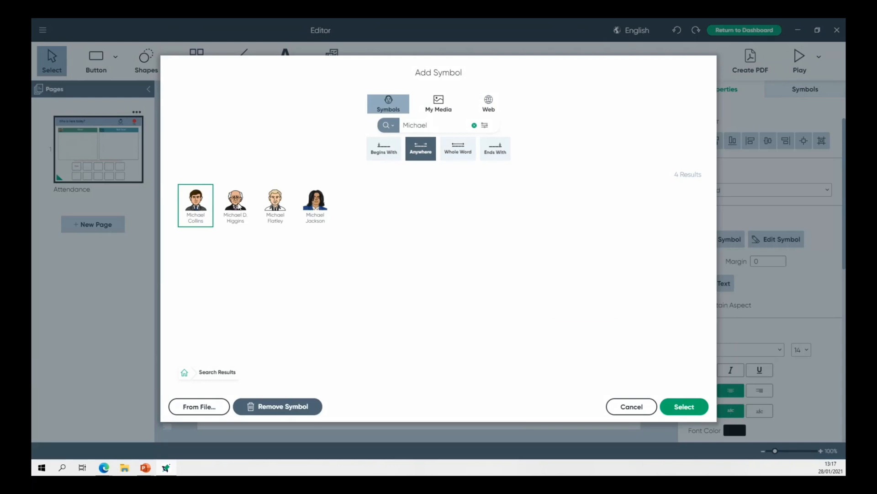
{"action": "left_click", "coordinate": [236, 208]}
{"action": "left_click", "coordinate": [686, 405]}
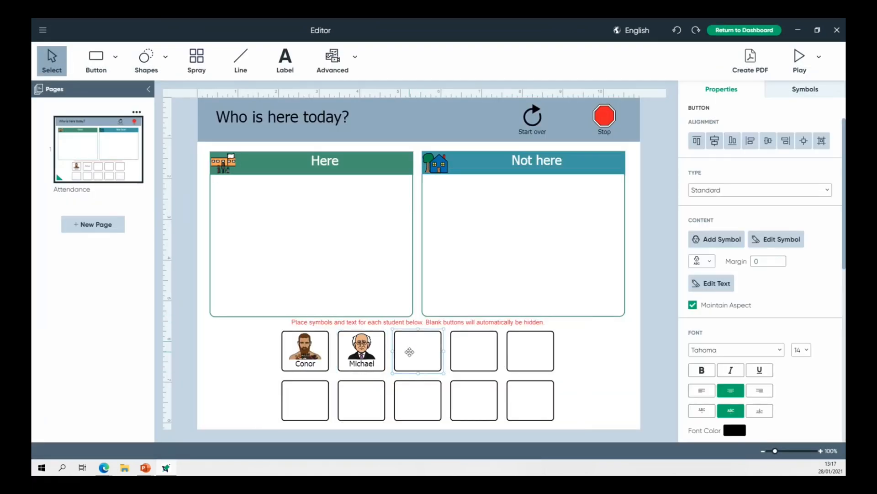
- Label the third student button with a student's first name and add the "Women's Day" symbol found by searching for "women"
{"action": "type", "text": "Ishita"}
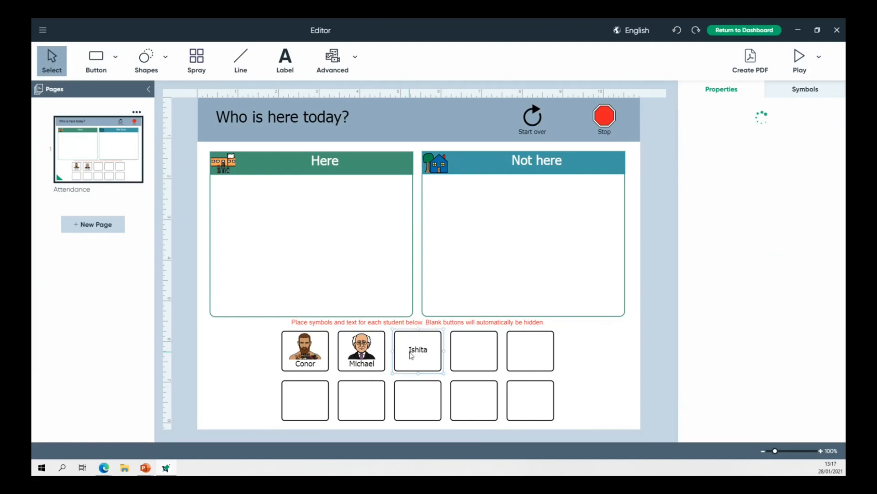
{"action": "double_click", "coordinate": [412, 355]}
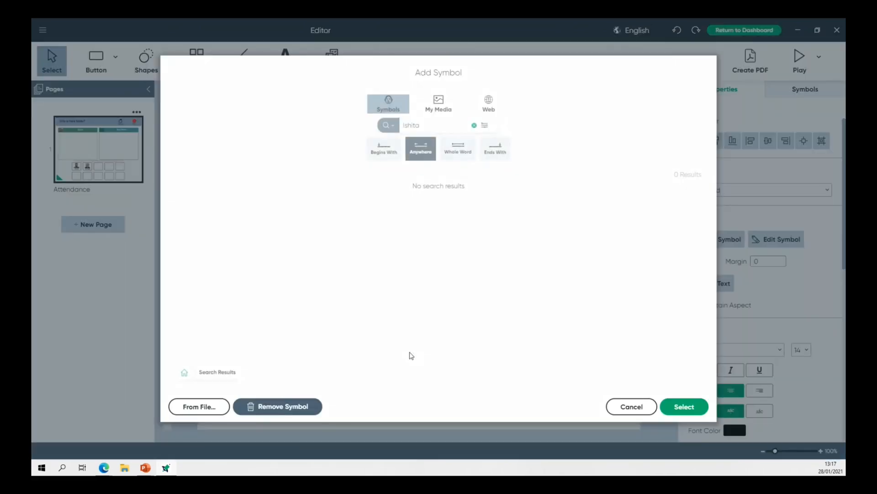
{"action": "left_click_drag", "start_coordinate": [435, 127], "coordinate": [387, 131]}
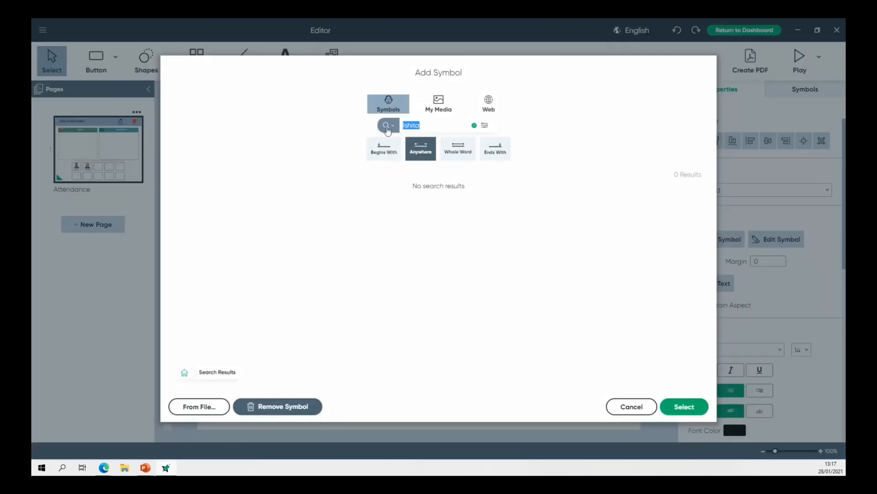
{"action": "type", "text": "women"}
{"action": "left_click", "coordinate": [389, 129]}
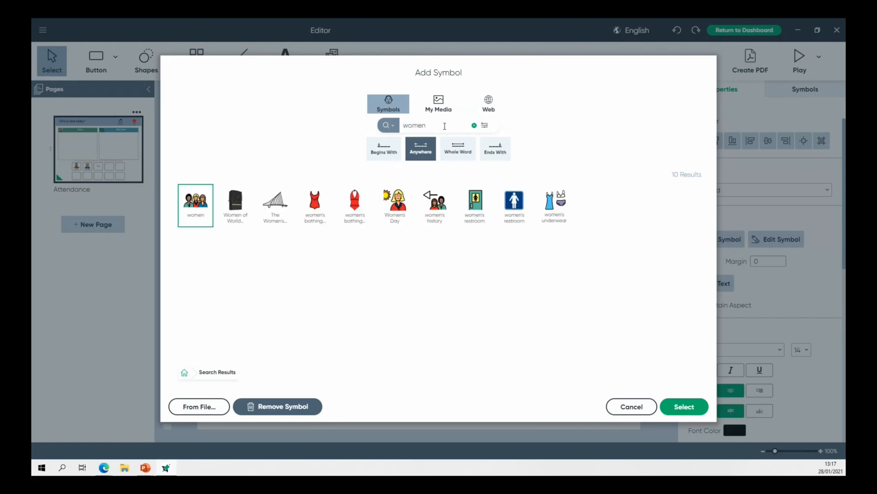
{"action": "left_click", "coordinate": [396, 208]}
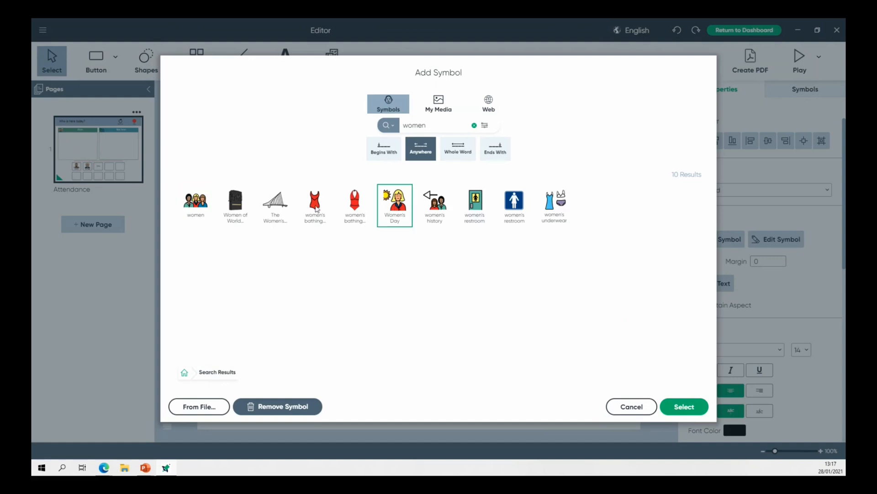
{"action": "left_click", "coordinate": [684, 406]}
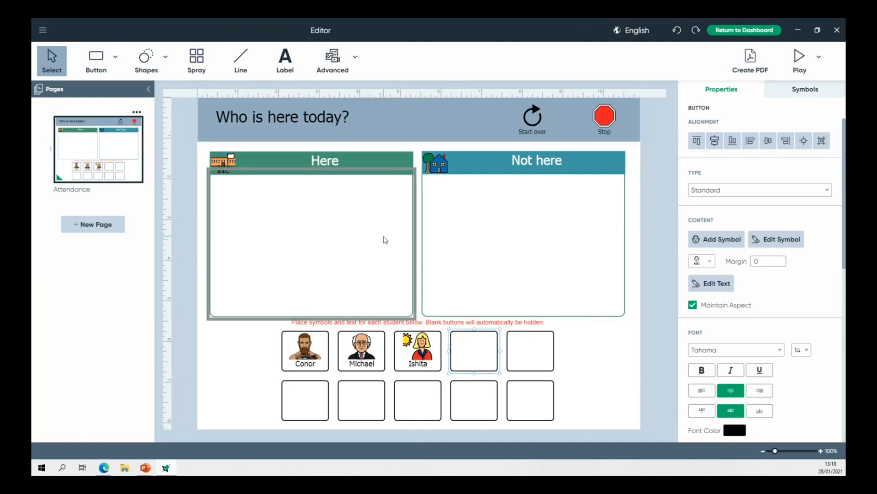
- Label the fourth student button with a student's first name and add the third symbol found for "woman"
{"action": "type", "text": "Tina"}
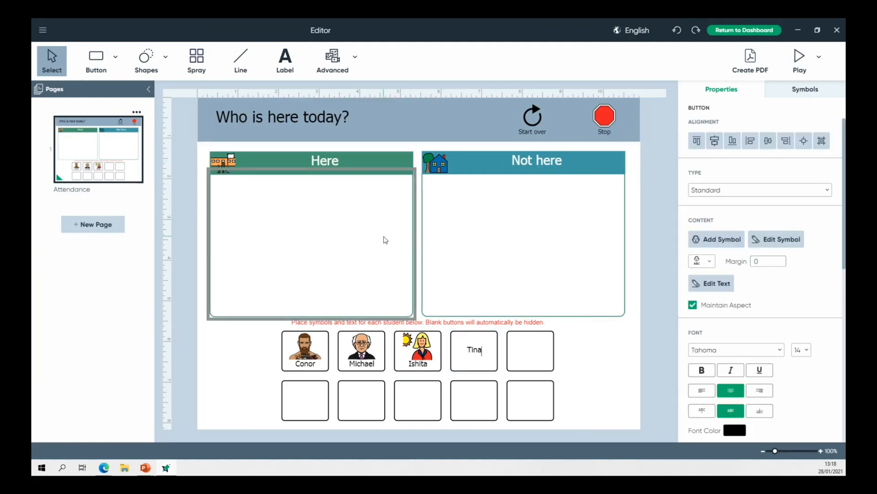
{"action": "key", "text": "Return"}
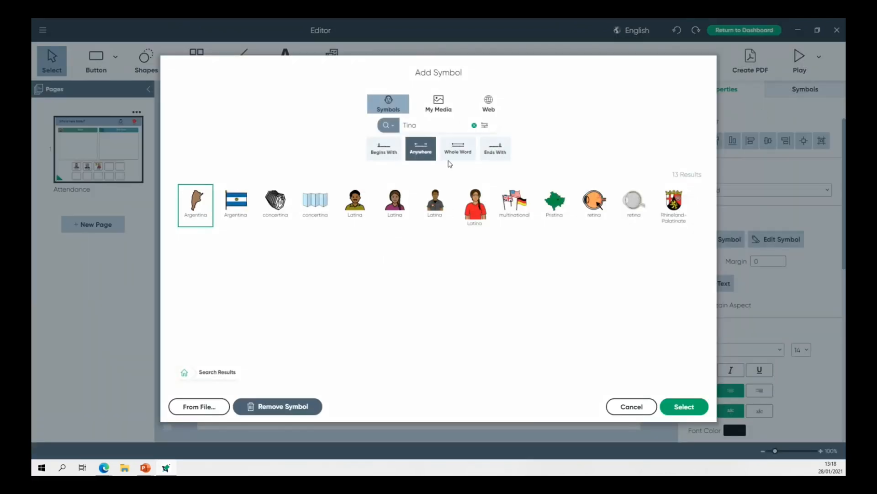
{"action": "double_click", "coordinate": [413, 125]}
{"action": "type", "text": "woman"}
{"action": "left_click", "coordinate": [389, 125]}
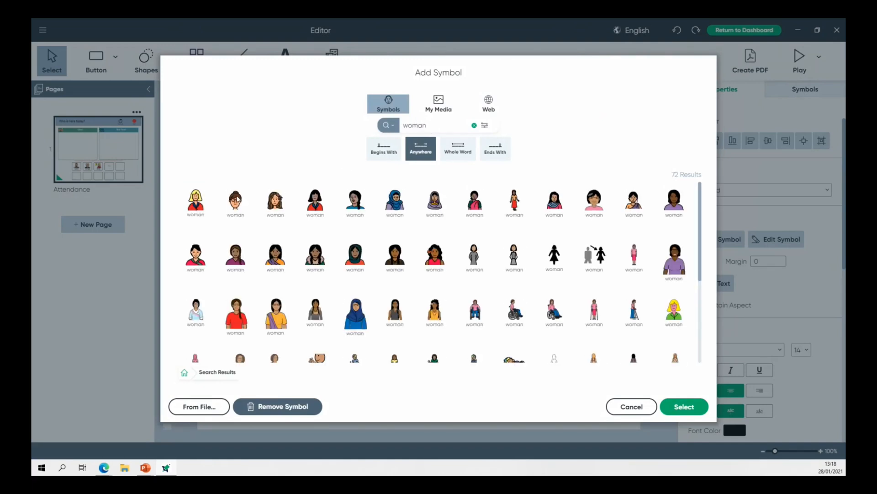
{"action": "left_click", "coordinate": [281, 202]}
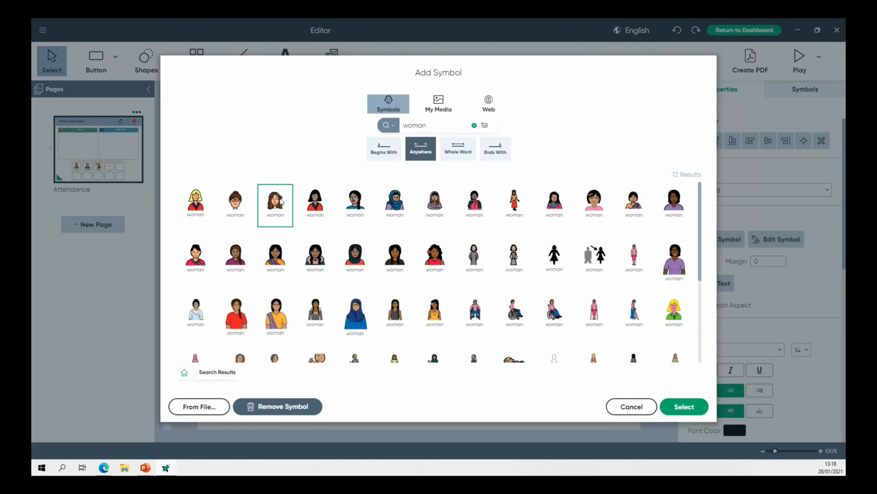
{"action": "left_click", "coordinate": [691, 407]}
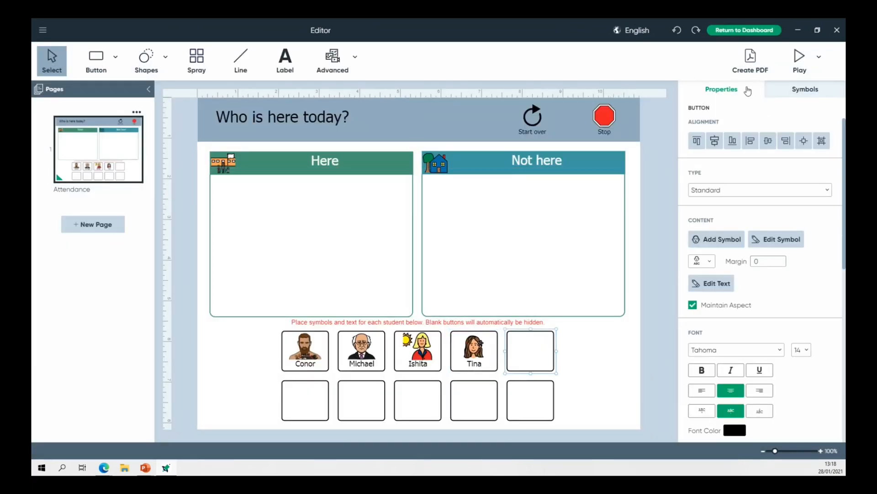
- Preview the attendance activity, sorting the first three students into "Here" and the fourth into "Not here"
{"action": "left_click", "coordinate": [797, 63]}
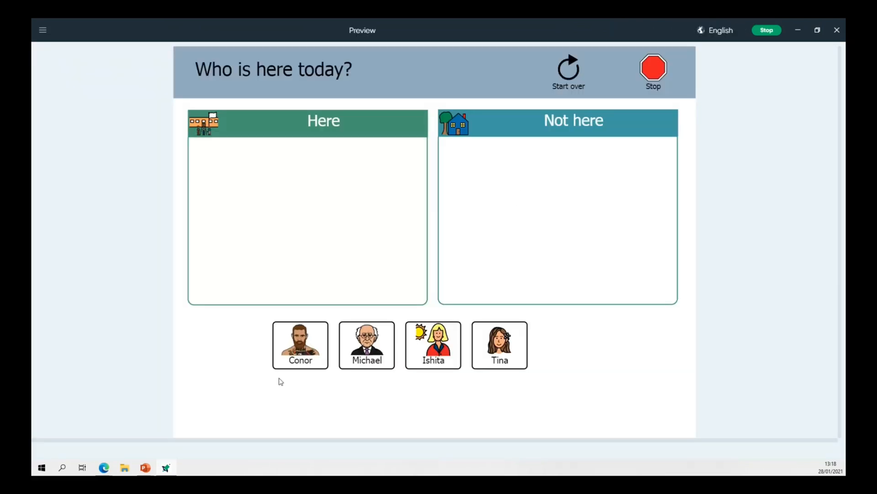
{"action": "left_click_drag", "start_coordinate": [298, 351], "coordinate": [304, 219]}
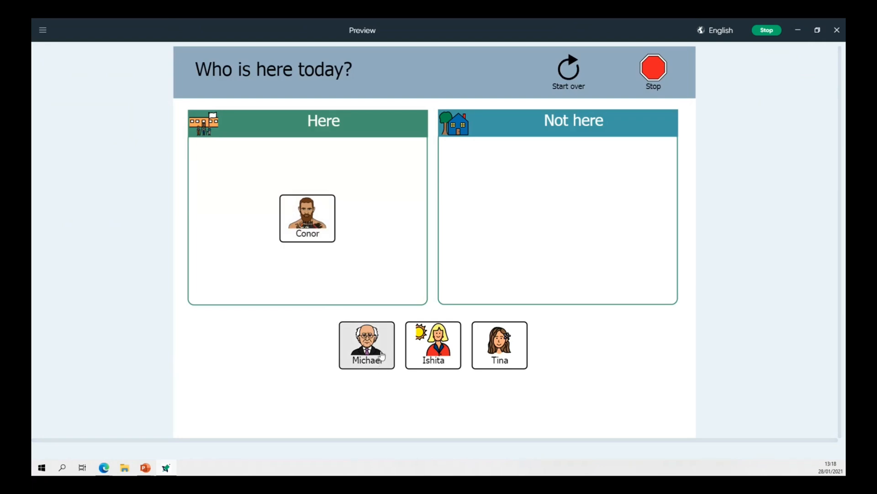
{"action": "left_click_drag", "start_coordinate": [386, 333], "coordinate": [393, 221]}
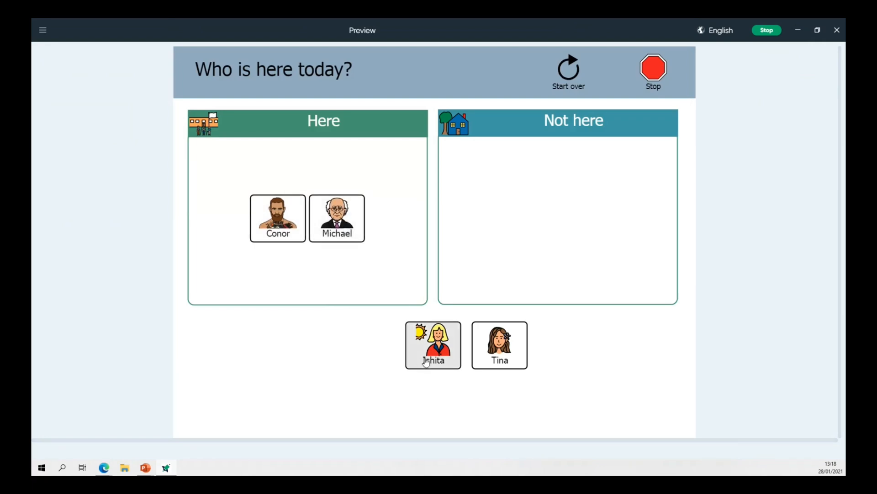
{"action": "left_click_drag", "start_coordinate": [427, 361], "coordinate": [374, 205]}
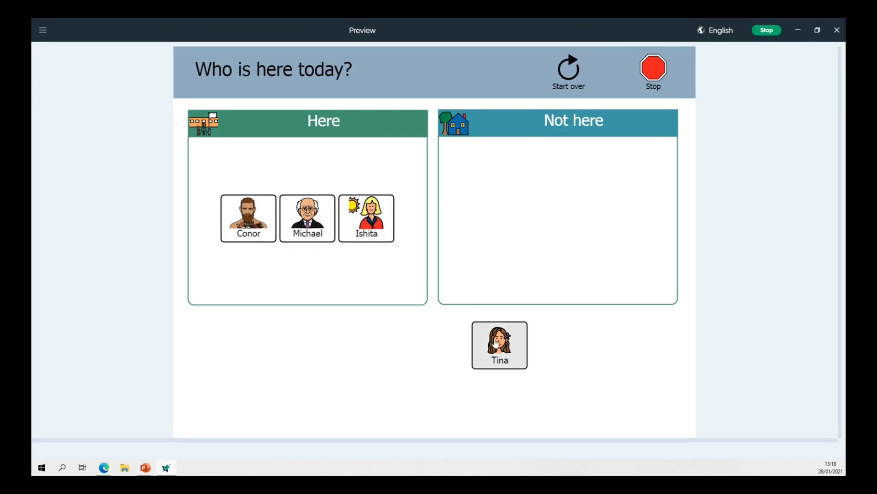
{"action": "left_click_drag", "start_coordinate": [498, 351], "coordinate": [515, 214]}
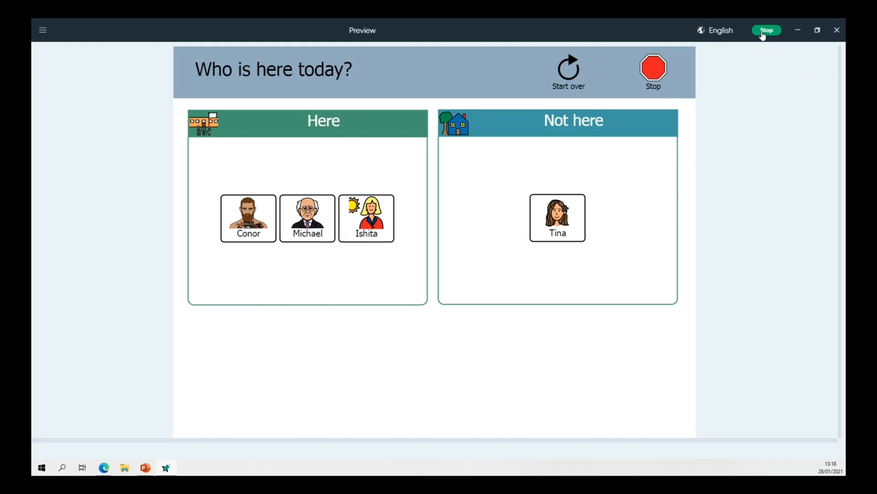
- Stop the attendance preview and return to the dashboard without saving the activity
{"action": "left_click", "coordinate": [763, 33]}
{"action": "left_click", "coordinate": [750, 35]}
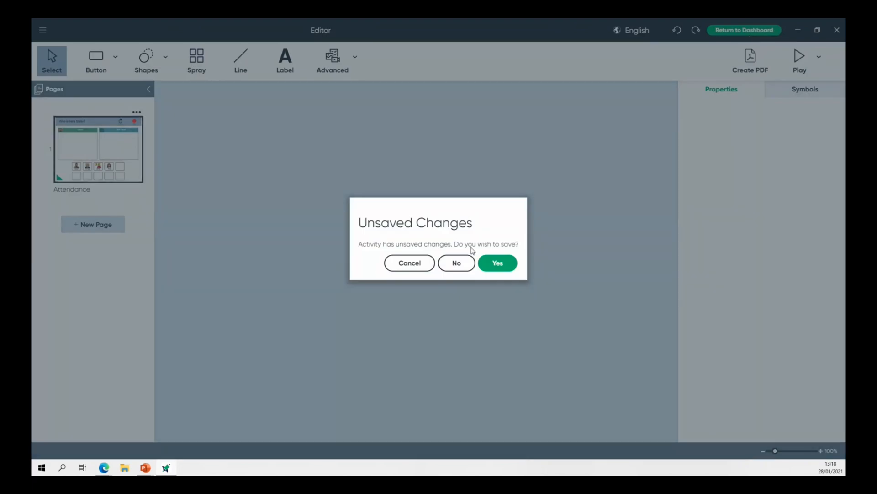
{"action": "left_click", "coordinate": [465, 262]}
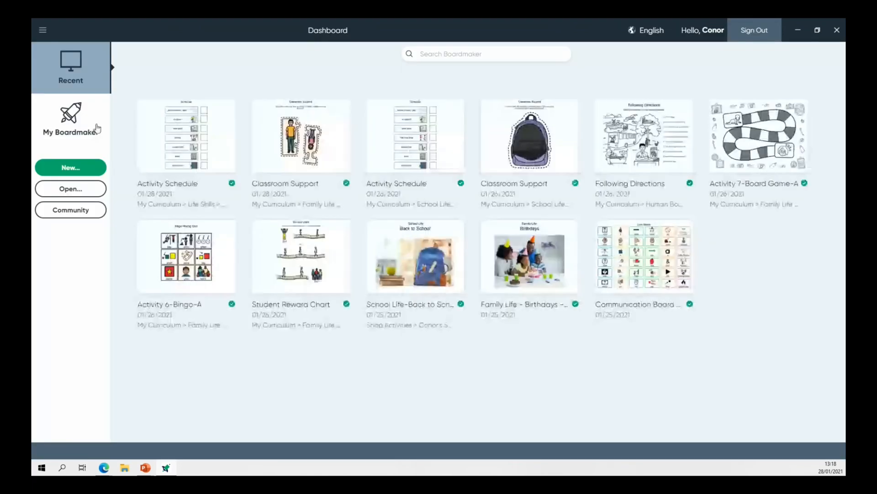
- Create a new activity from the interactive "Tic-Tac-Toe" game template
{"action": "left_click", "coordinate": [85, 175]}
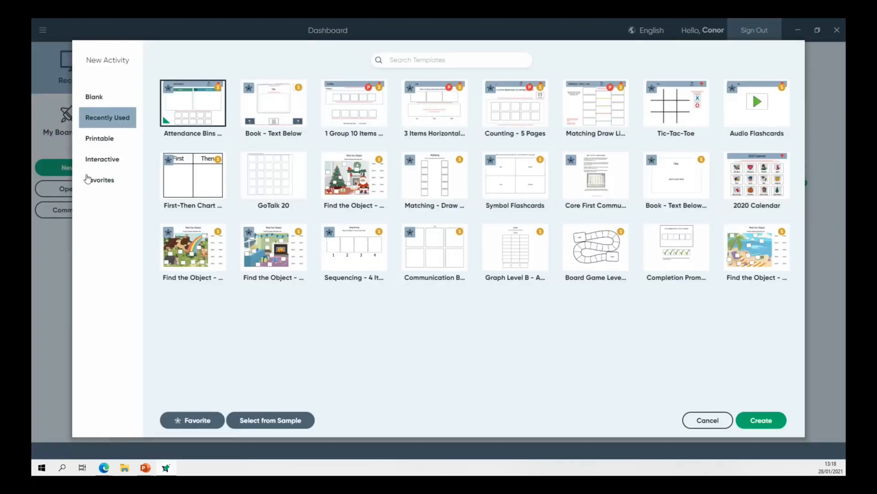
{"action": "left_click", "coordinate": [103, 165]}
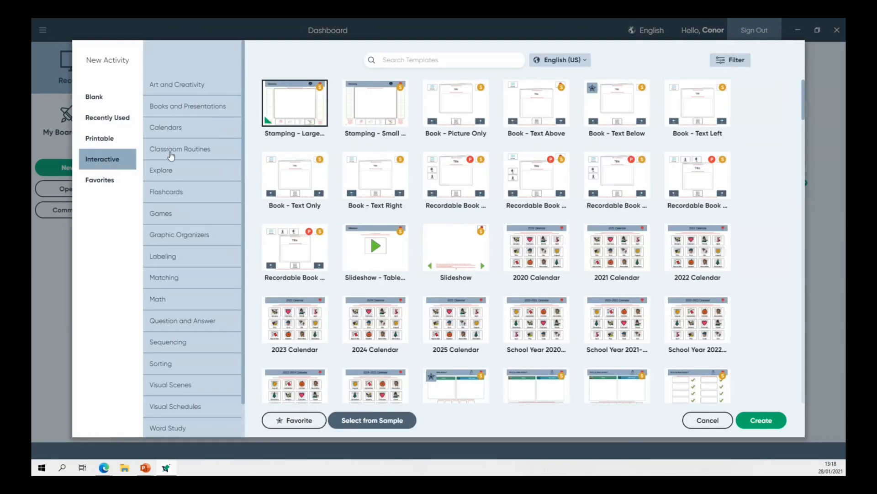
{"action": "left_click", "coordinate": [170, 214]}
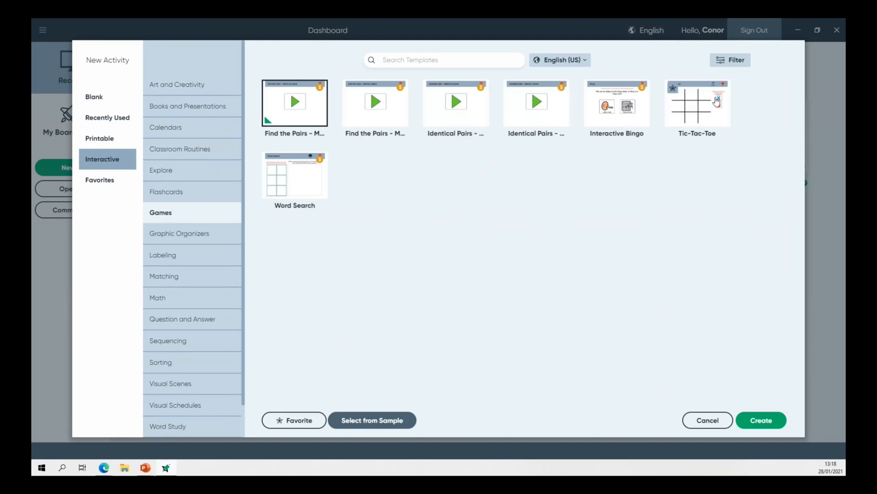
{"action": "left_click", "coordinate": [697, 113]}
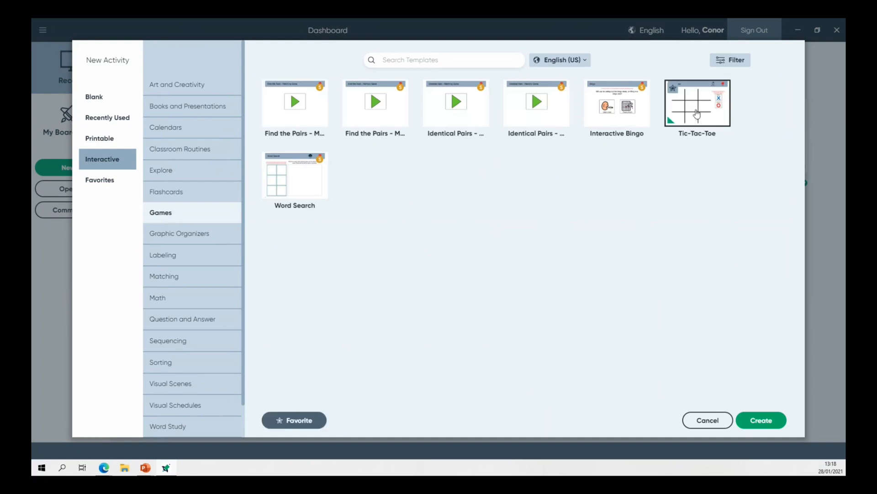
{"action": "left_click", "coordinate": [761, 420]}
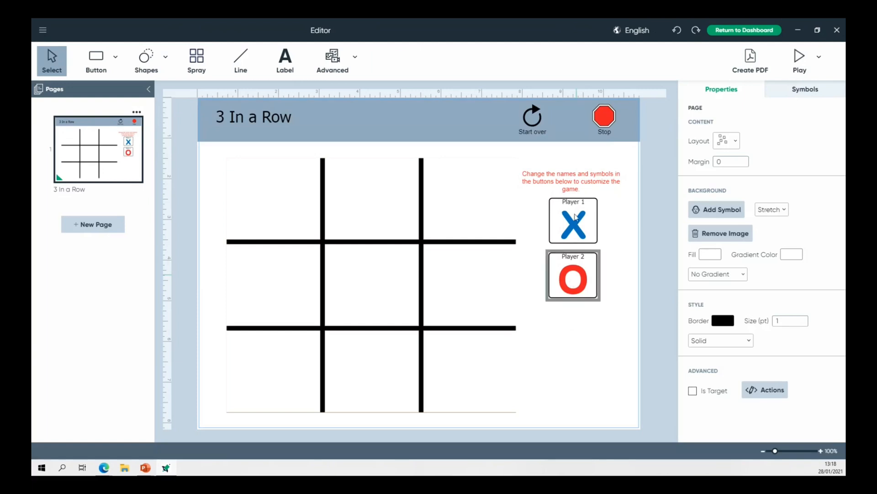
- Preview the "3 In a Row" game, alternating turns until Player 1 fills the left column with X
{"action": "left_click", "coordinate": [799, 64]}
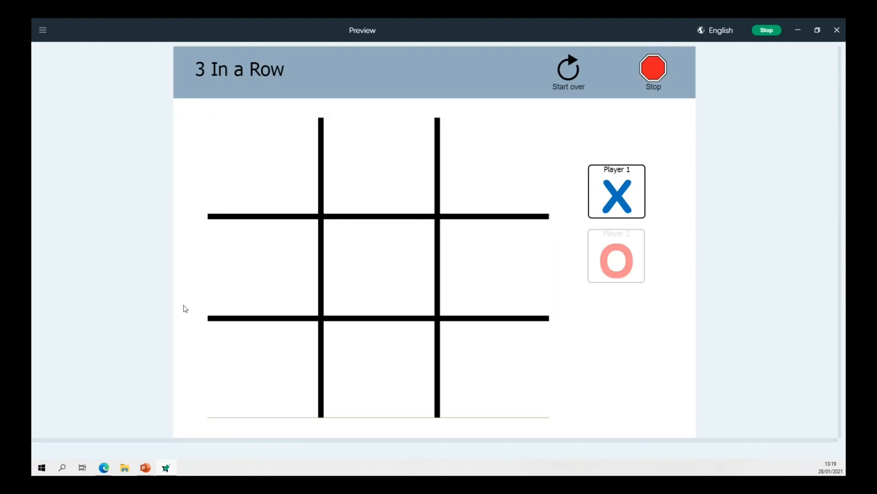
{"action": "left_click", "coordinate": [269, 358]}
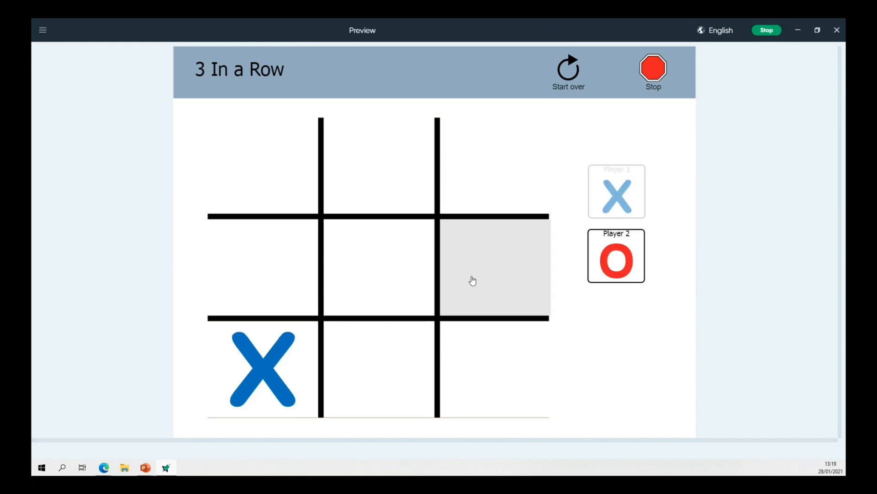
{"action": "left_click", "coordinate": [379, 261]}
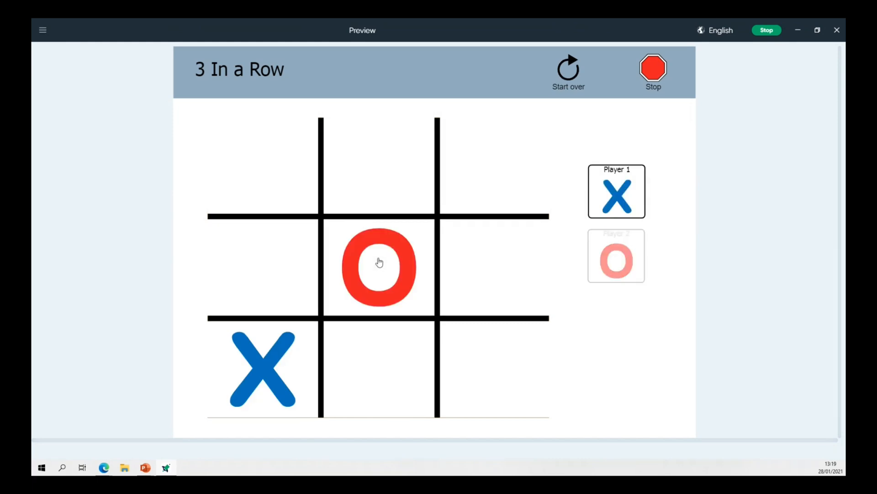
{"action": "left_click", "coordinate": [260, 158]}
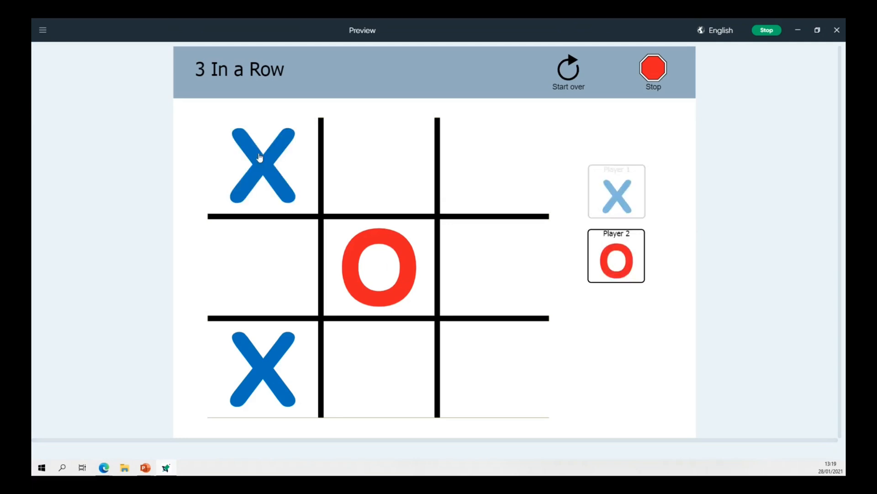
{"action": "left_click", "coordinate": [486, 287]}
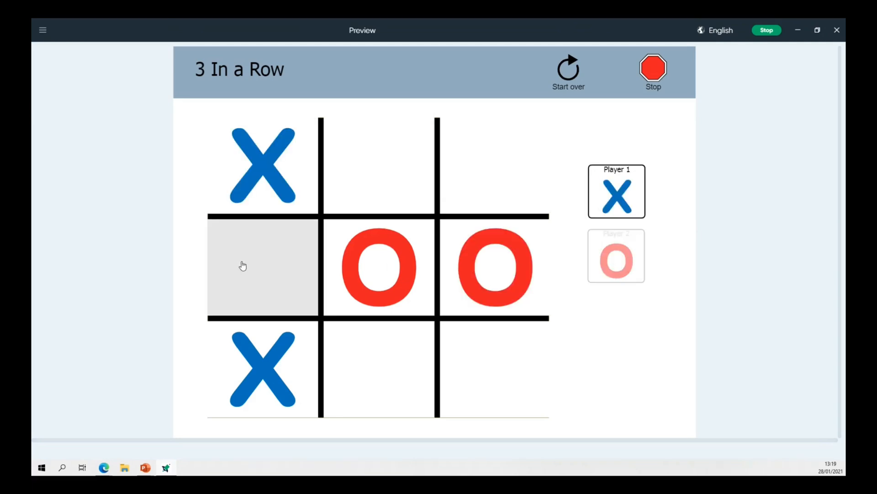
{"action": "left_click", "coordinate": [244, 264]}
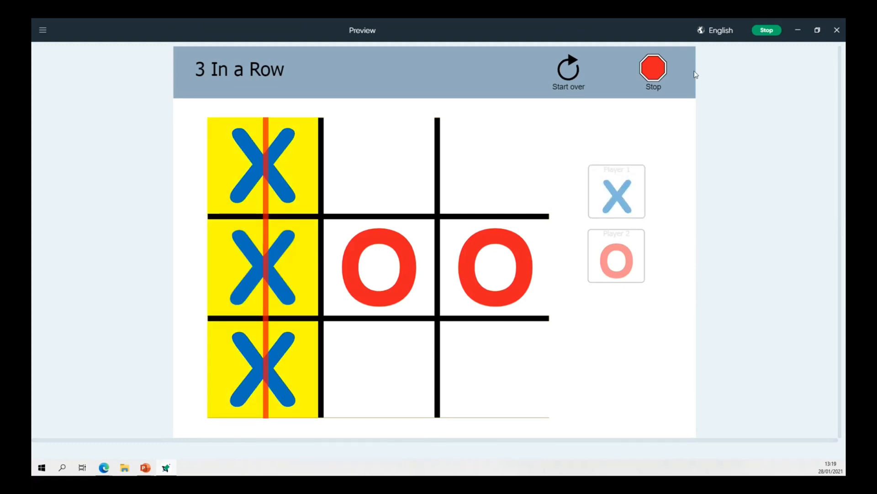
- Stop the game preview and return to the dashboard without saving the activity
{"action": "left_click", "coordinate": [769, 32]}
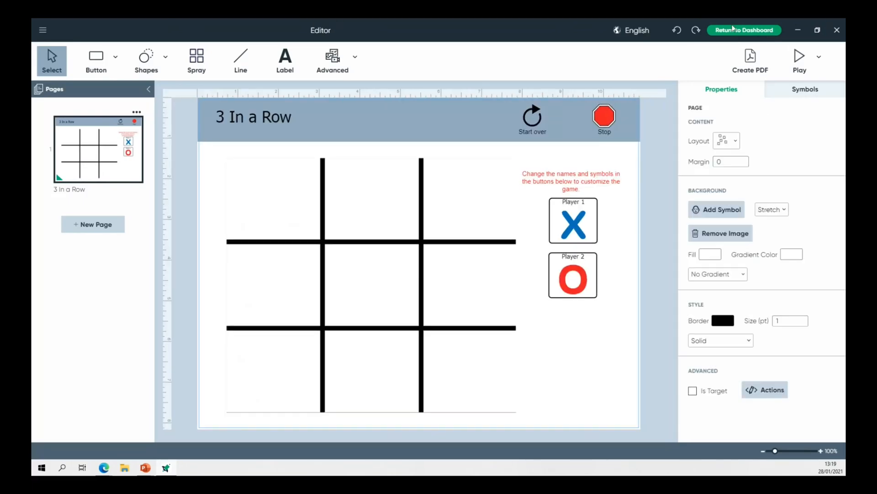
{"action": "left_click", "coordinate": [733, 32]}
{"action": "left_click", "coordinate": [455, 260]}
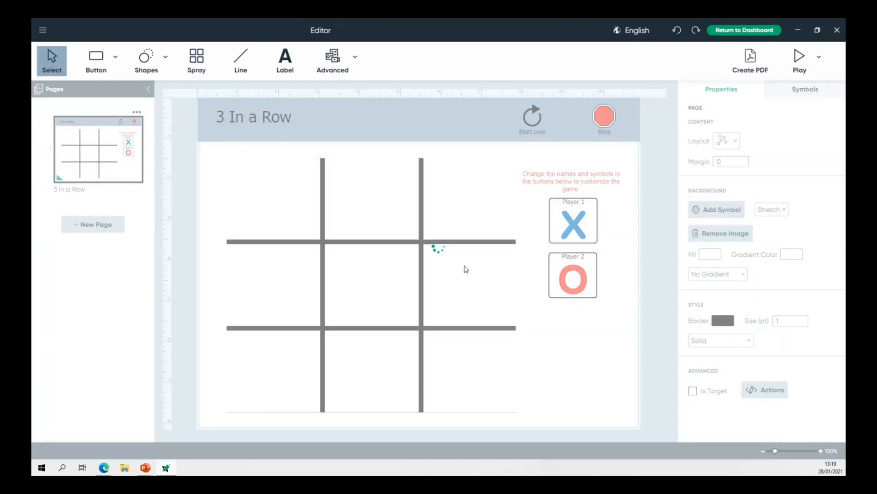
- Create a new activity from the interactive matching template for drawing lines between five pairs
{"action": "left_click", "coordinate": [71, 173]}
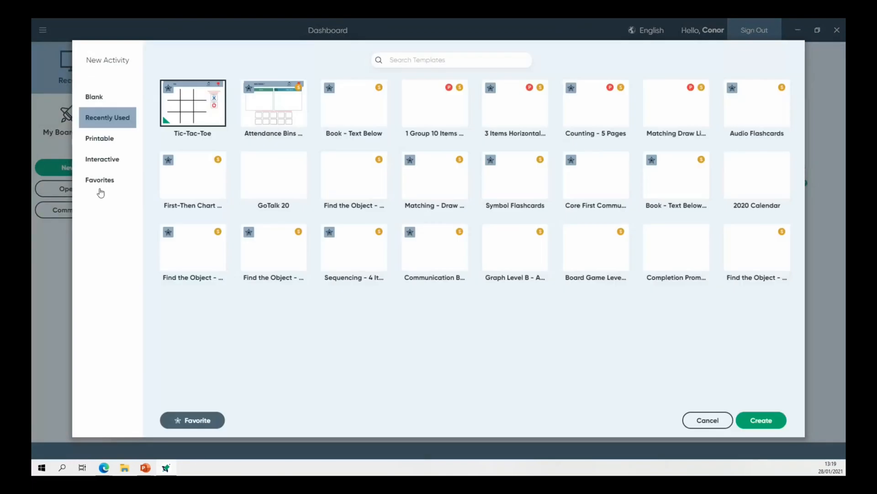
{"action": "left_click", "coordinate": [106, 159]}
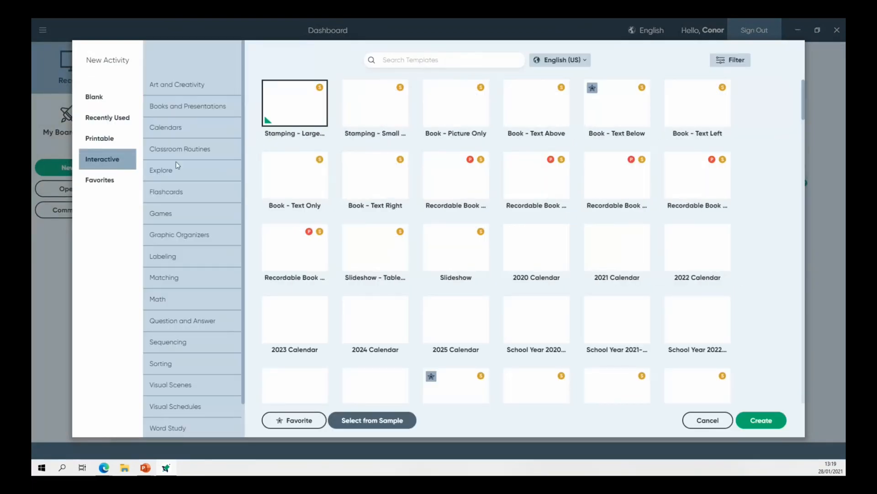
{"action": "left_click", "coordinate": [173, 212]}
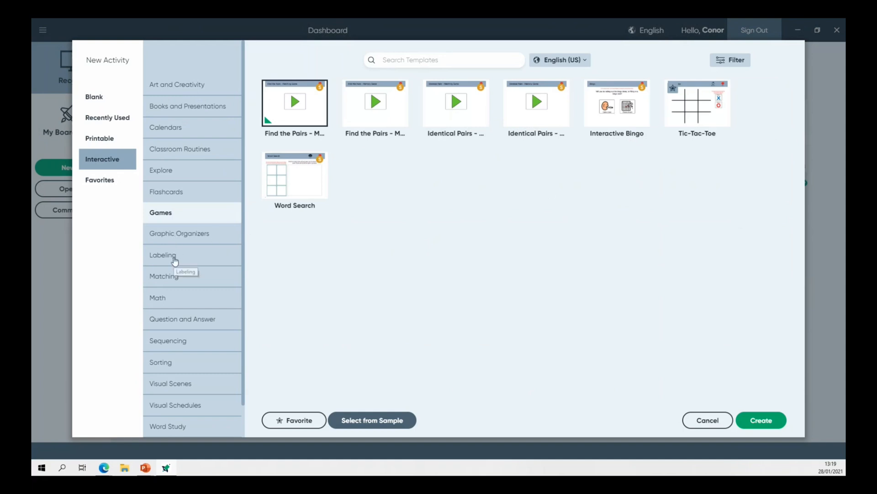
{"action": "left_click", "coordinate": [171, 281]}
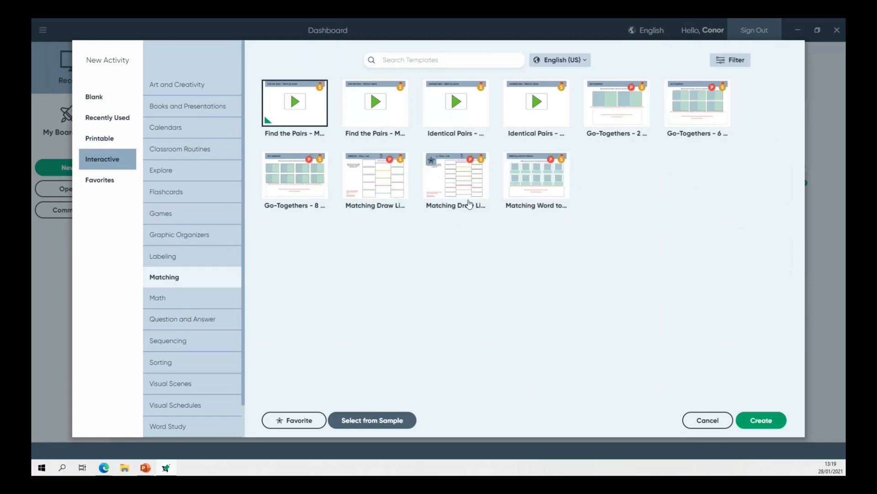
{"action": "left_click", "coordinate": [381, 187]}
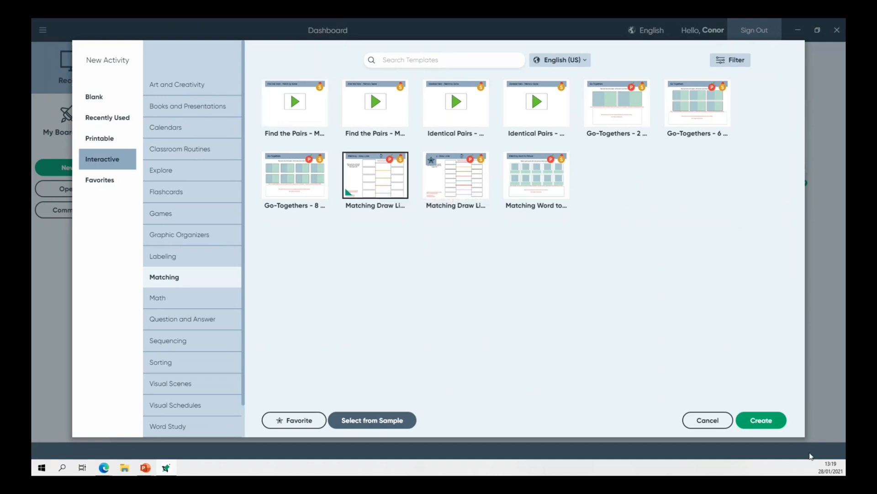
{"action": "left_click", "coordinate": [762, 423]}
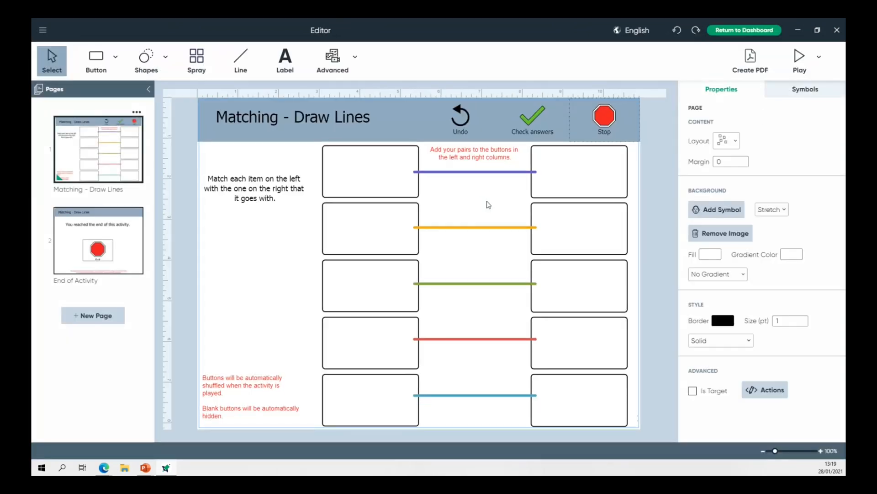
- Fill the first pair with "Sheep" on both buttons, adding the second sheep symbol found to the left one
{"action": "left_click", "coordinate": [391, 182]}
{"action": "double_click", "coordinate": [391, 180]}
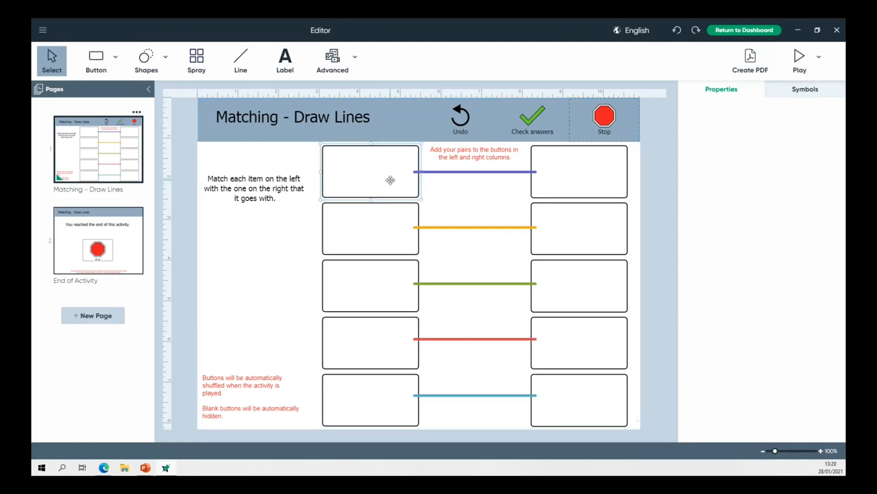
{"action": "type", "text": "Sheep"}
{"action": "key", "text": "Return"}
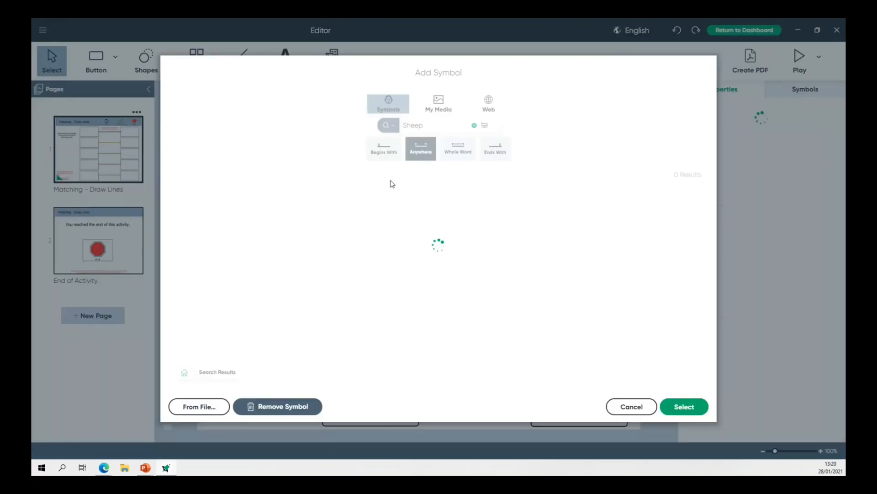
{"action": "left_click", "coordinate": [247, 206]}
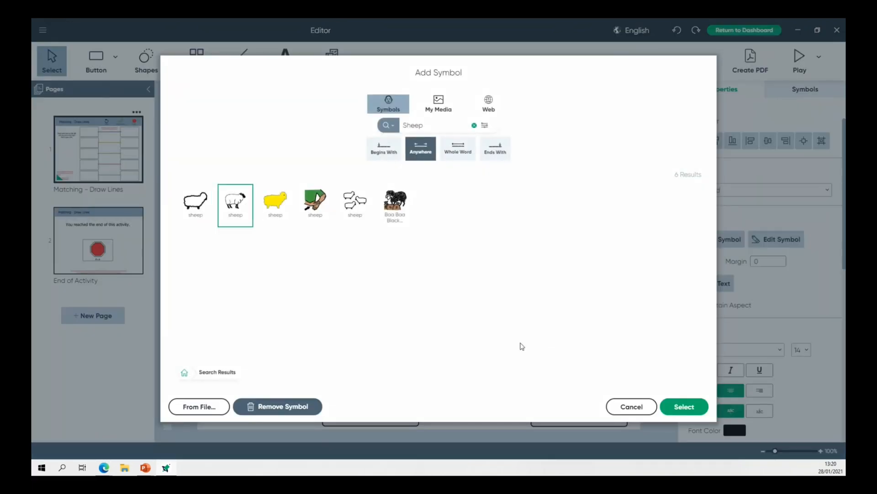
{"action": "left_click", "coordinate": [679, 406]}
{"action": "left_click", "coordinate": [595, 162]}
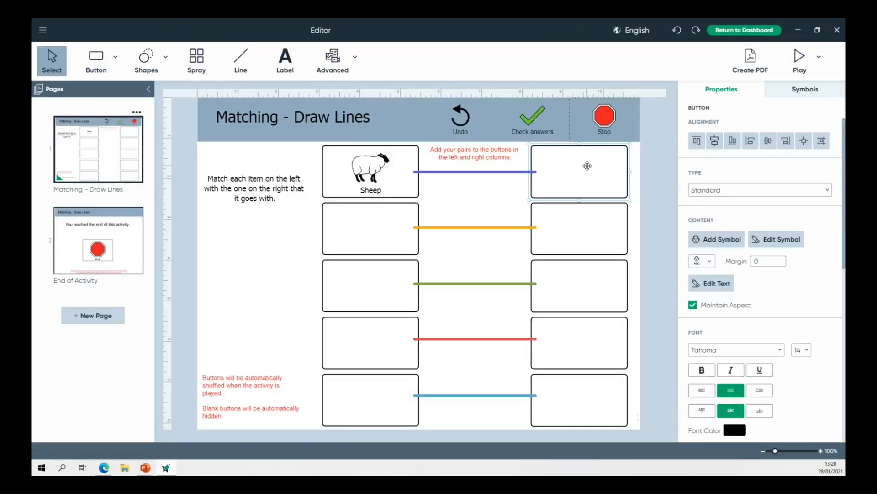
{"action": "double_click", "coordinate": [587, 165]}
{"action": "type", "text": "Sheep"}
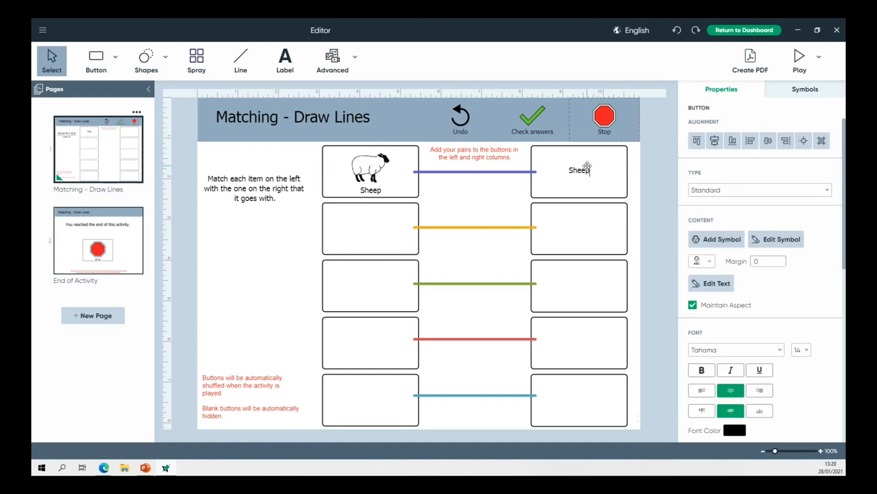
- Fill the second pair with "Dog" on both buttons, adding the first dog symbol found to the left one
{"action": "left_click", "coordinate": [390, 242]}
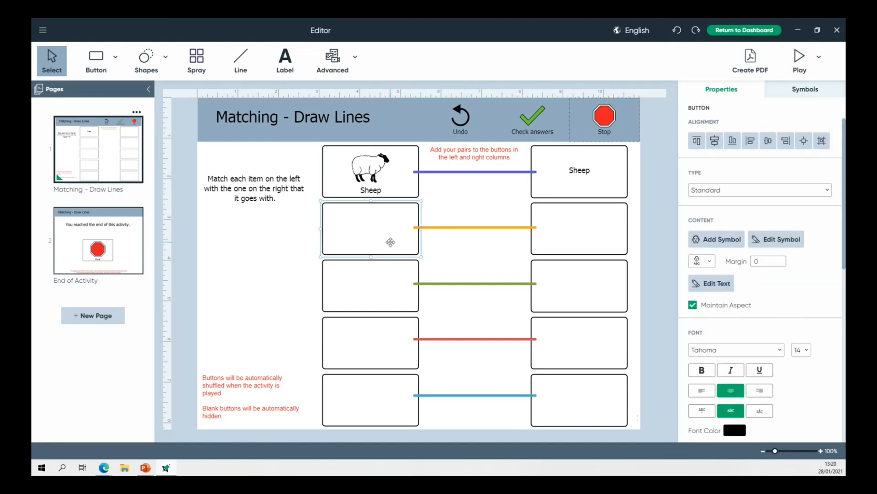
{"action": "double_click", "coordinate": [391, 243]}
{"action": "type", "text": "Dog"}
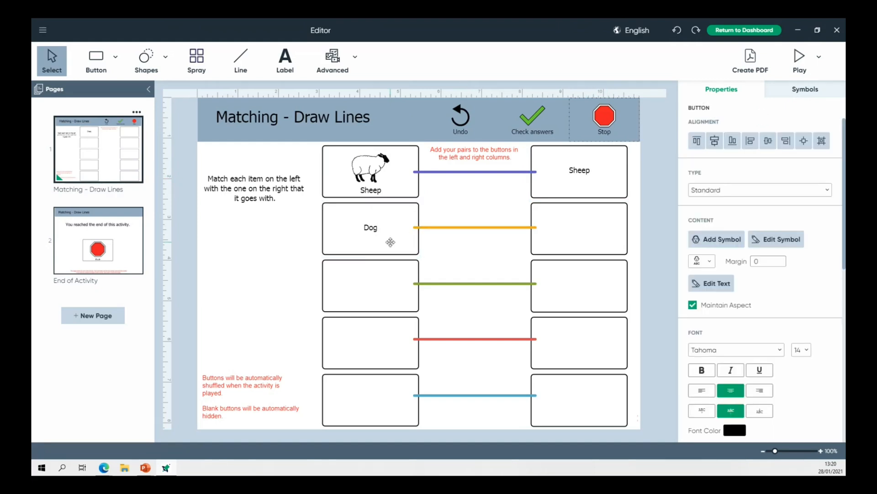
{"action": "double_click", "coordinate": [391, 242]}
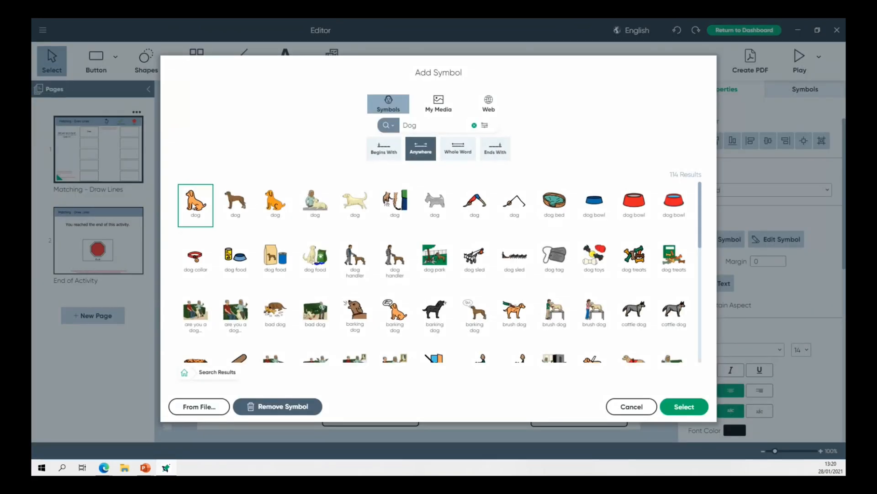
{"action": "left_click", "coordinate": [697, 407]}
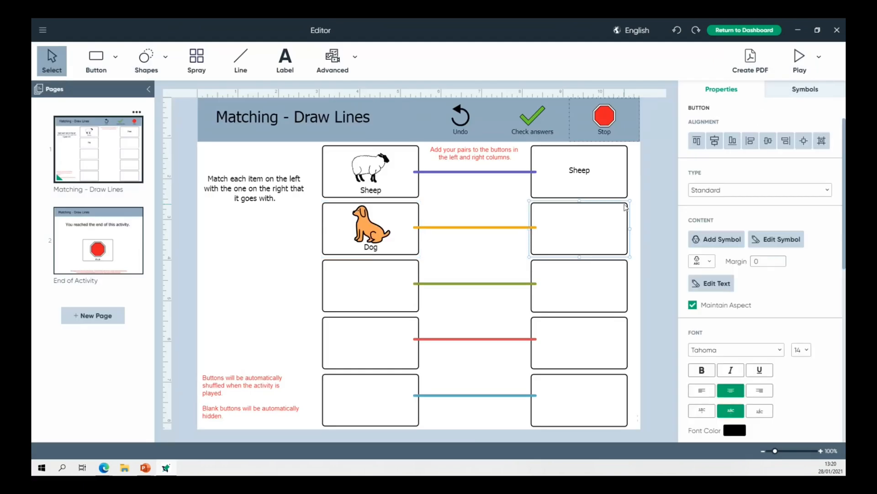
{"action": "left_click", "coordinate": [576, 227]}
{"action": "type", "text": "Dog"}
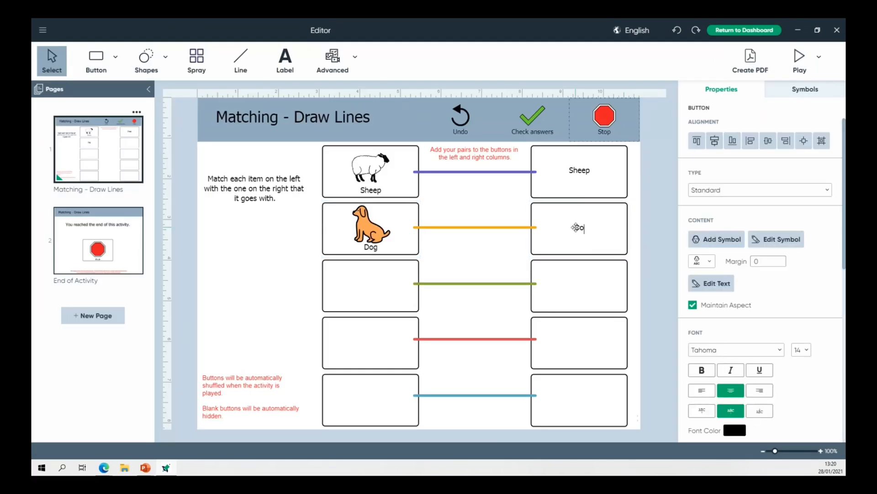
- Fill the third pair with "Cat" on both buttons, adding the sitting orange cat symbol to the left one
{"action": "left_click", "coordinate": [376, 297]}
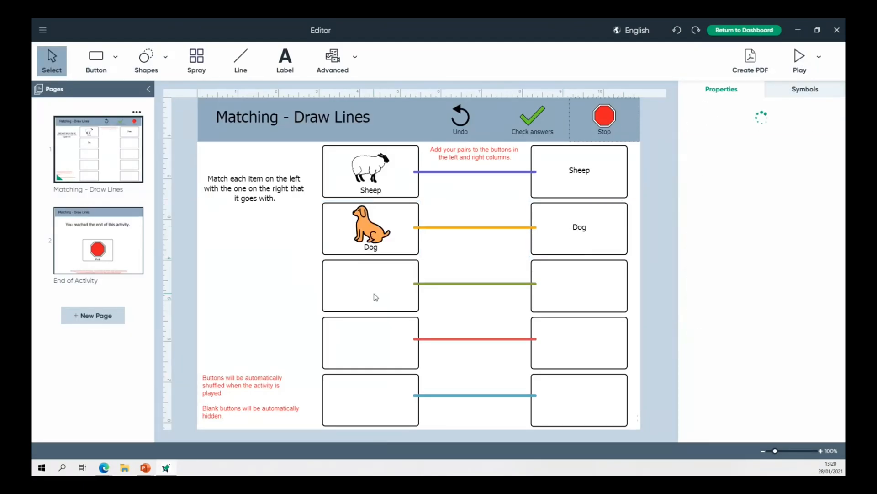
{"action": "type", "text": "Cat"}
{"action": "double_click", "coordinate": [374, 294]}
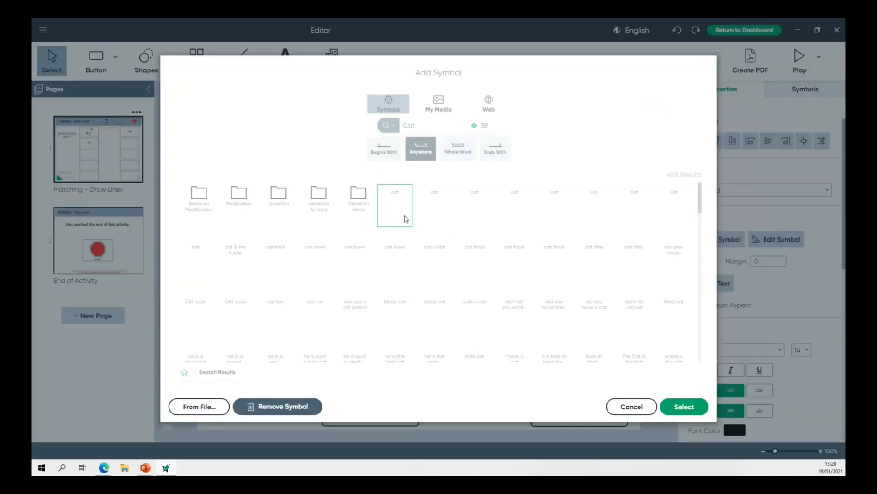
{"action": "left_click", "coordinate": [434, 209]}
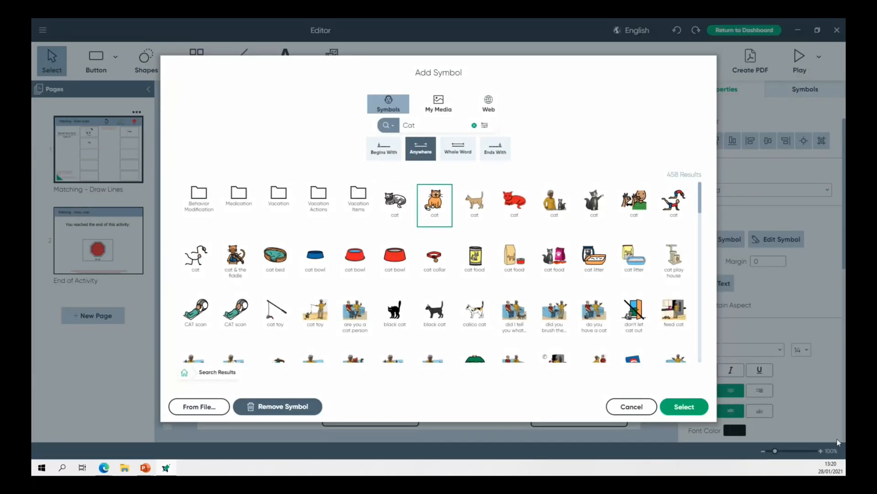
{"action": "left_click", "coordinate": [671, 408]}
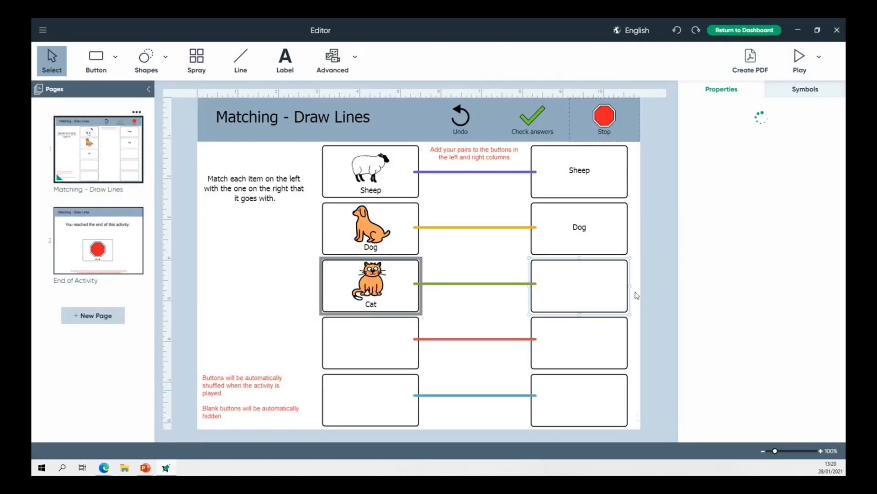
{"action": "double_click", "coordinate": [576, 278]}
{"action": "type", "text": "Cat"}
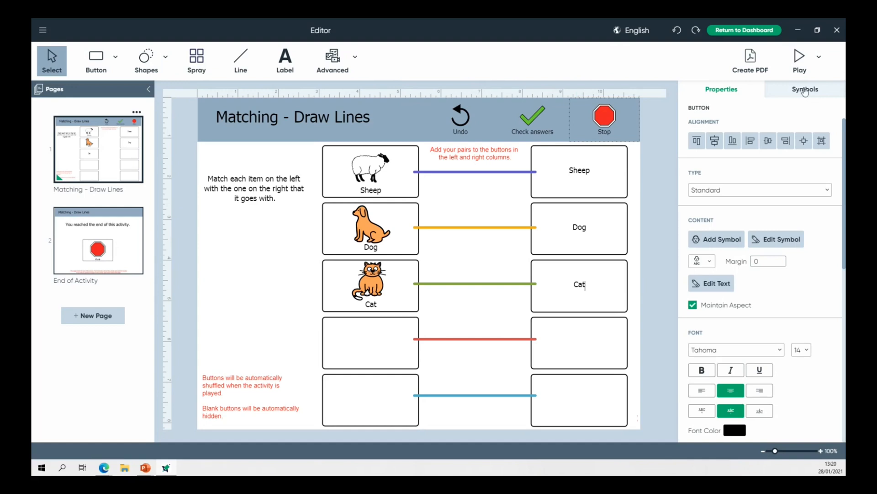
- Preview the line-matching activity in play mode, connecting the labelled sheep and dog pictures to their words
{"action": "left_click", "coordinate": [800, 60]}
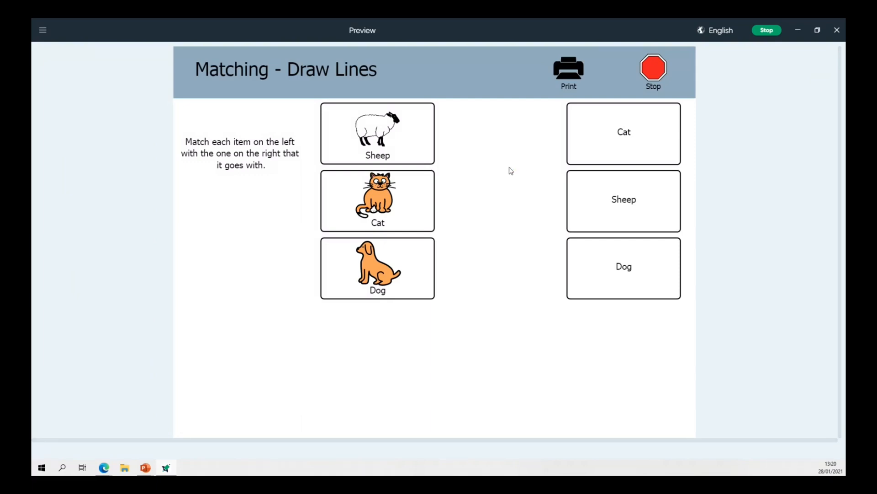
{"action": "left_click", "coordinate": [636, 151]}
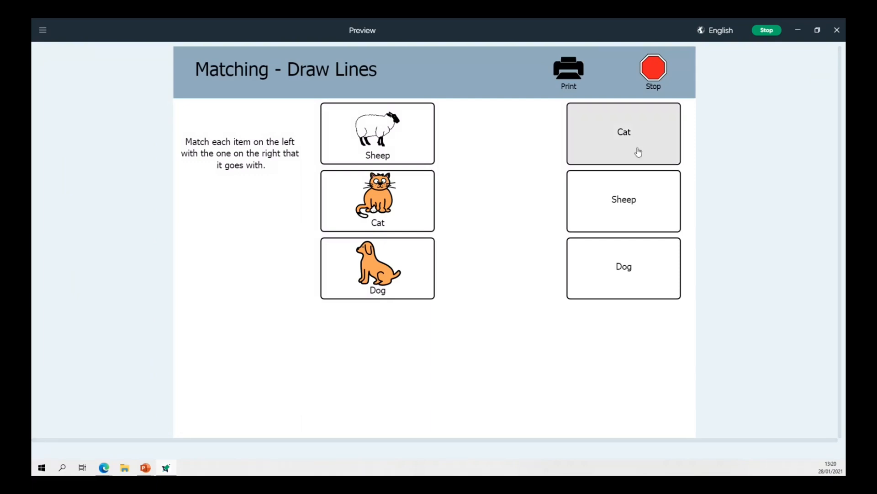
{"action": "left_click", "coordinate": [388, 134]}
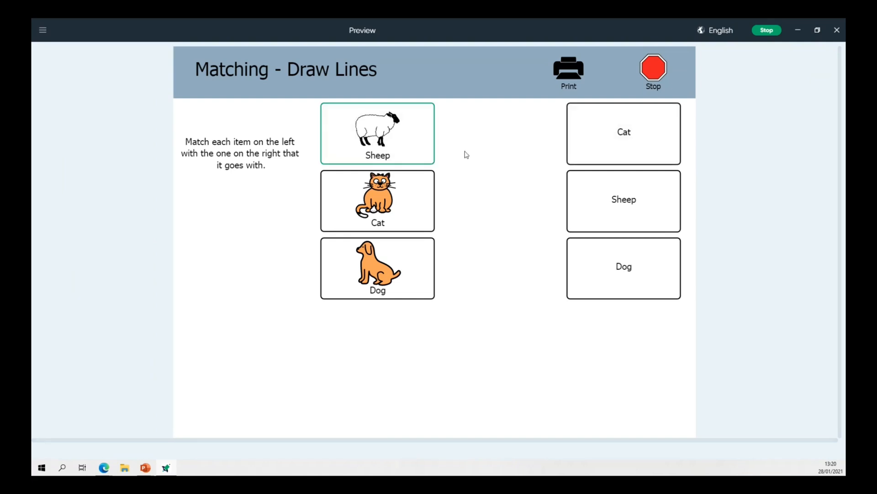
{"action": "left_click", "coordinate": [634, 208]}
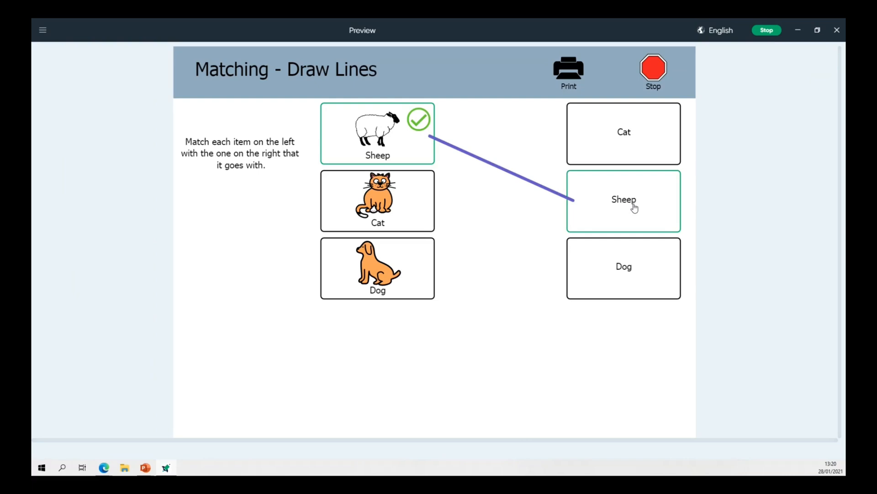
{"action": "left_click", "coordinate": [384, 270]}
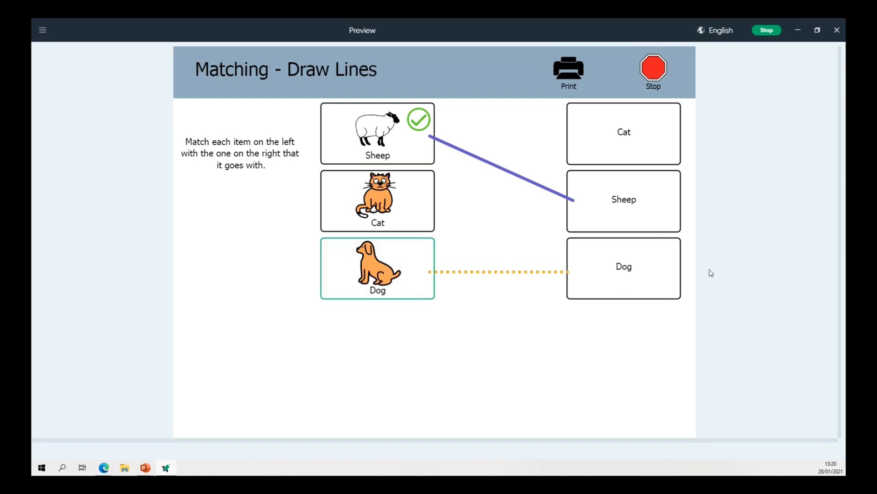
{"action": "left_click", "coordinate": [655, 269]}
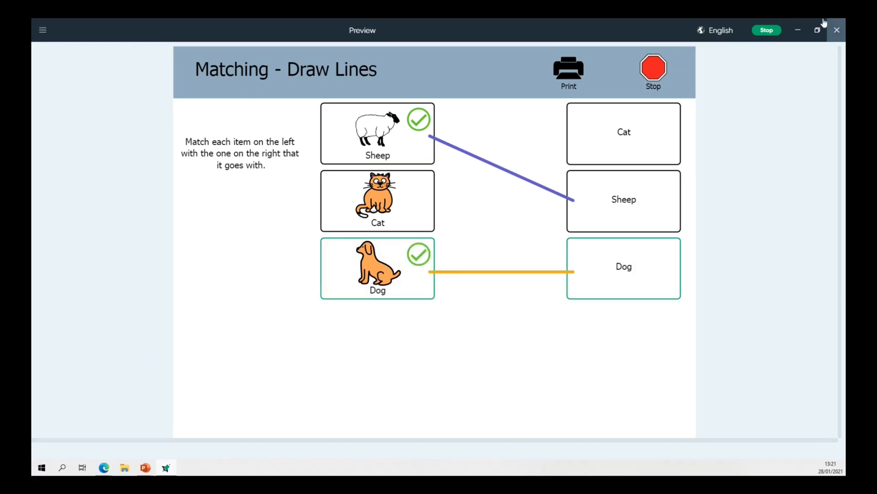
{"action": "left_click", "coordinate": [766, 30]}
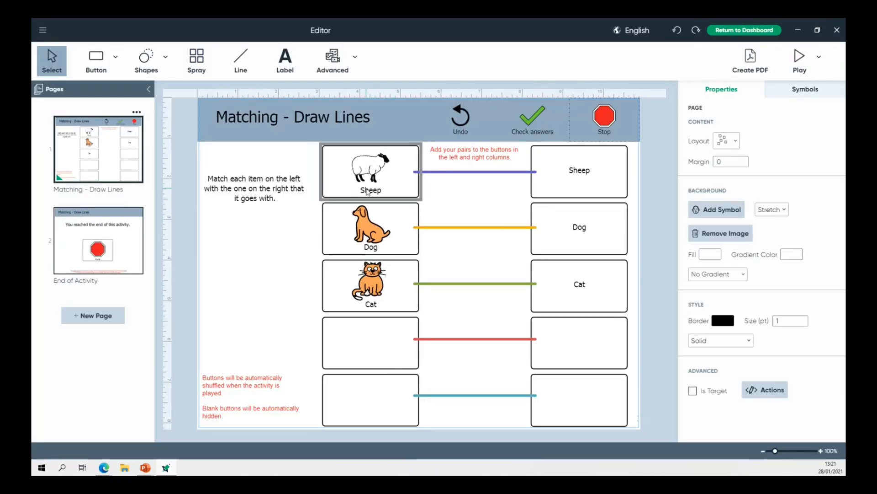
- Delete the text labels under the sheep, dog and cat symbols, leaving only pictures on the left buttons
{"action": "left_click", "coordinate": [368, 191]}
{"action": "key", "text": "BackSpace"}
{"action": "key", "text": "BackSpace"}
{"action": "key", "text": "BackSpace"}
{"action": "key", "text": "BackSpace"}
{"action": "key", "text": "BackSpace"}
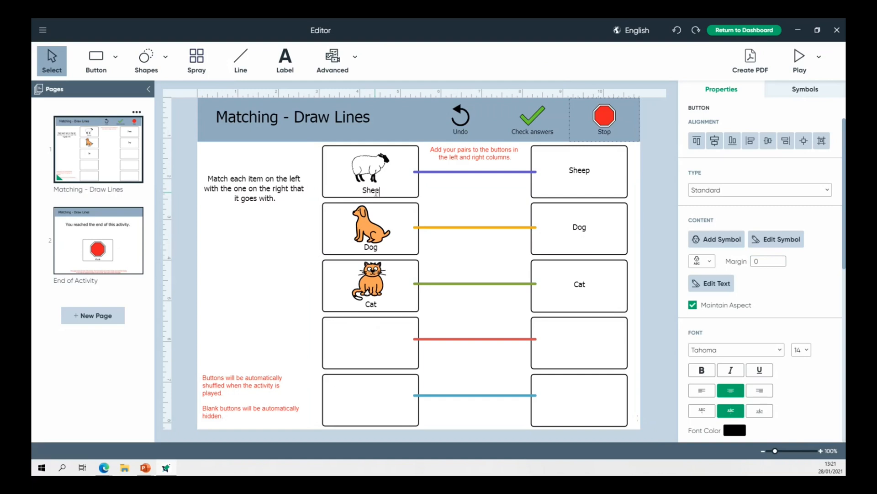
{"action": "left_click", "coordinate": [375, 249]}
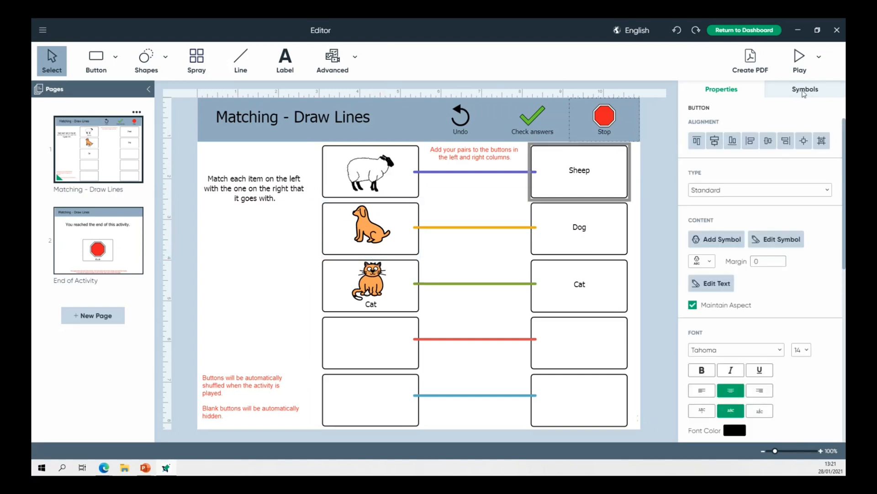
{"action": "left_click", "coordinate": [374, 309]}
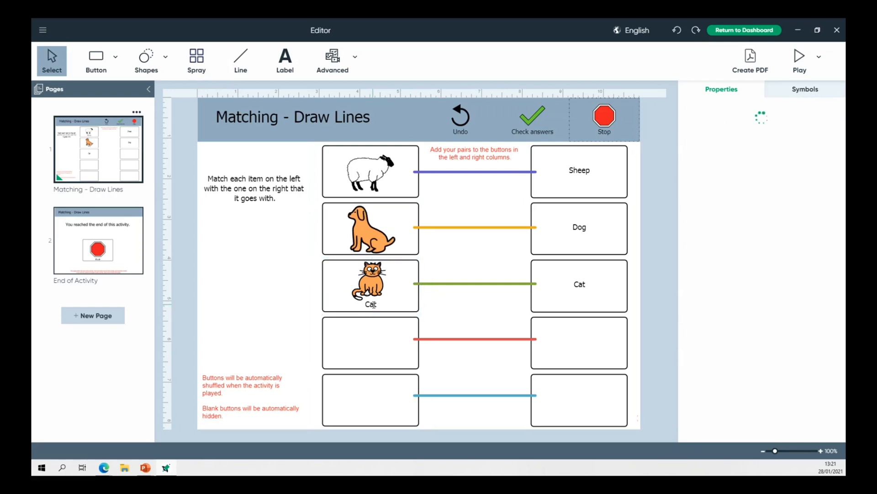
- Test the picture-only matching activity in play mode by connecting the sheep and dog symbols to their words
{"action": "left_click", "coordinate": [800, 56]}
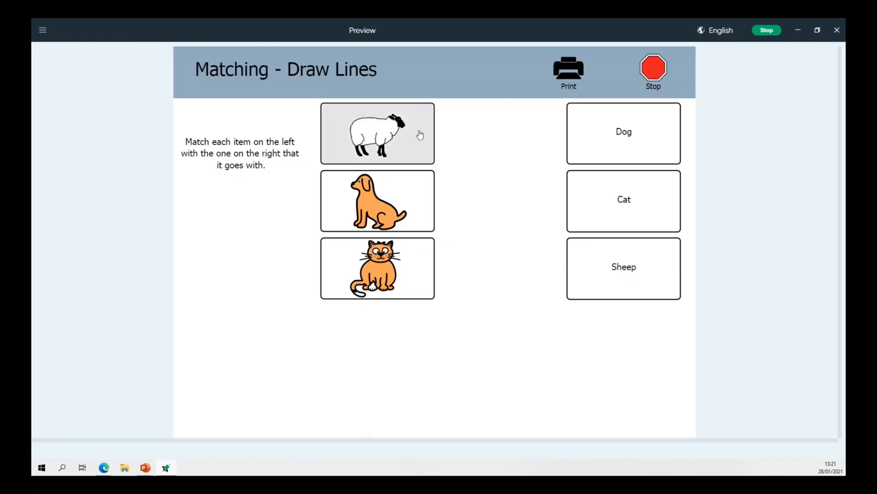
{"action": "left_click", "coordinate": [417, 133]}
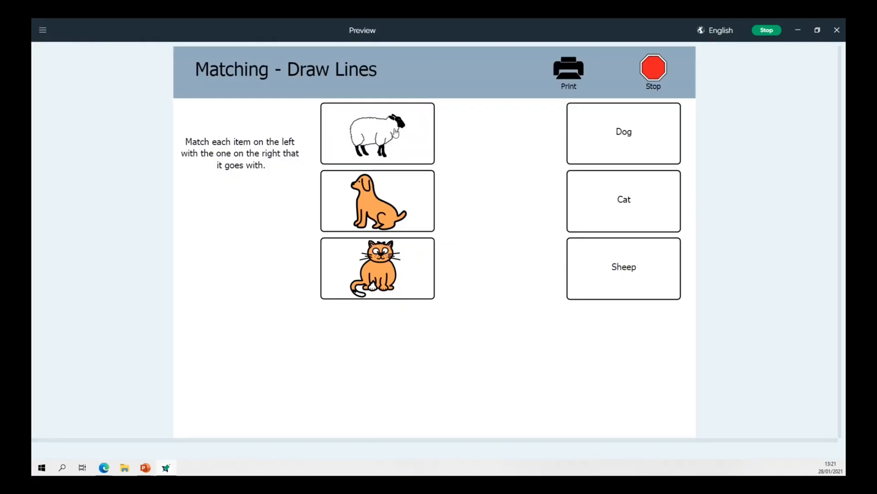
{"action": "left_click", "coordinate": [660, 278]}
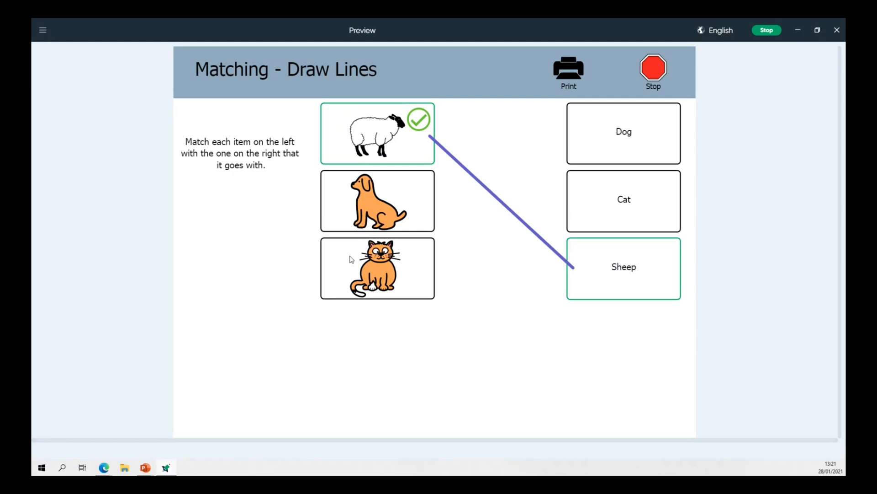
{"action": "left_click", "coordinate": [368, 199]}
{"action": "left_click", "coordinate": [635, 133]}
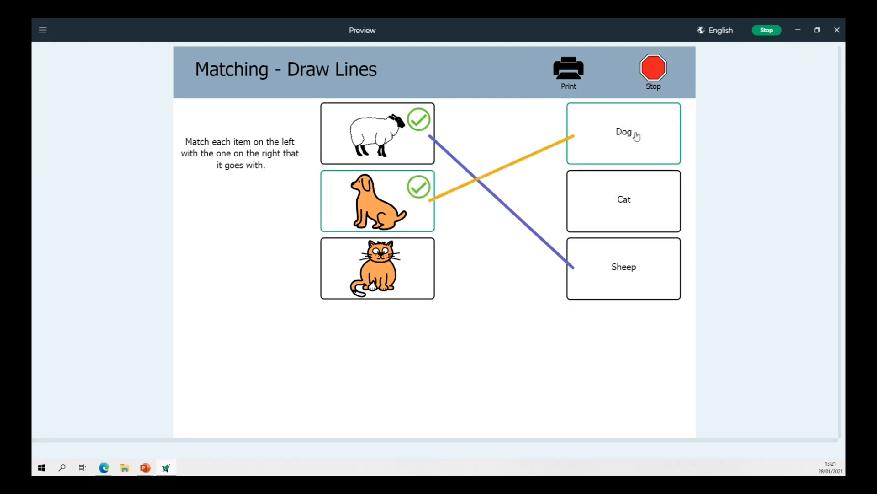
{"action": "left_click", "coordinate": [766, 30]}
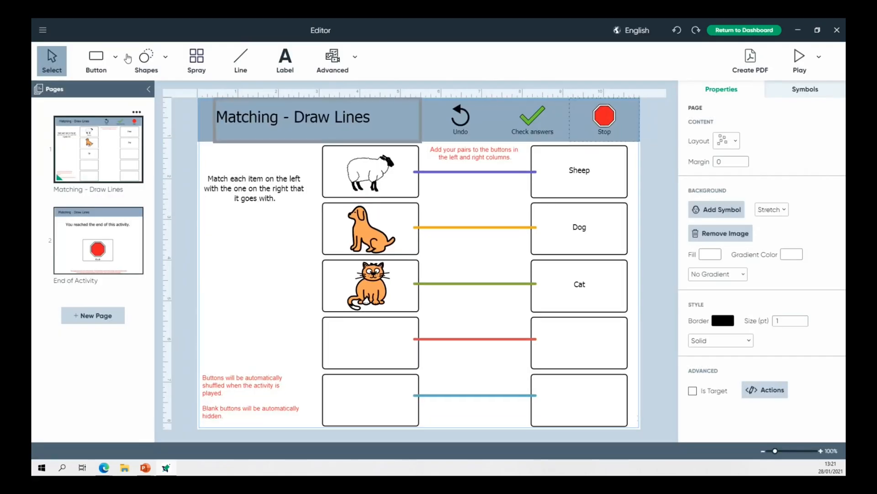
- Return to the dashboard without saving the matching activity
{"action": "left_click", "coordinate": [757, 35]}
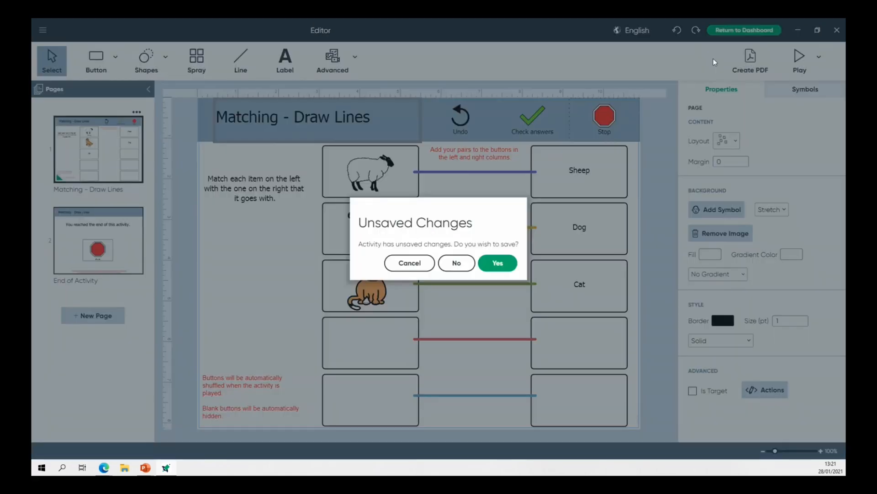
{"action": "left_click", "coordinate": [456, 261]}
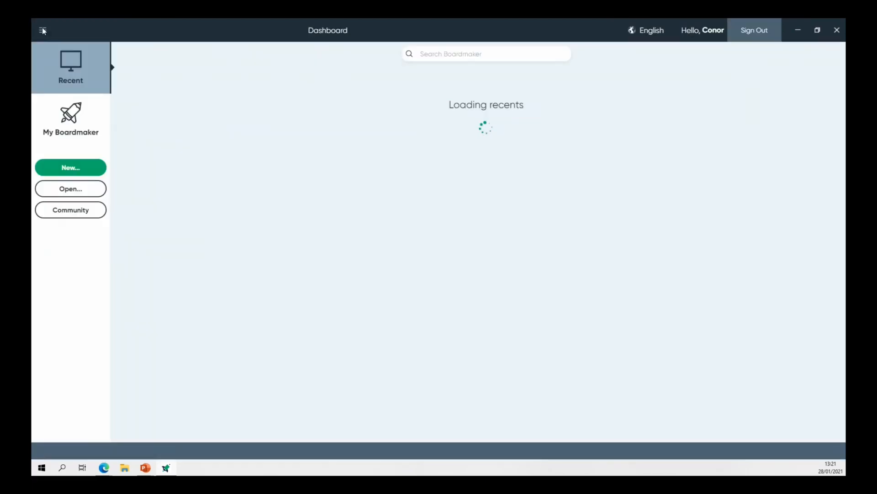
{"action": "left_click", "coordinate": [43, 29]}
{"action": "left_click", "coordinate": [43, 29]}
- Look through the interactive Matching and Math templates and create a new activity from the three-item horizontal Sequencing template
{"action": "left_click", "coordinate": [67, 172]}
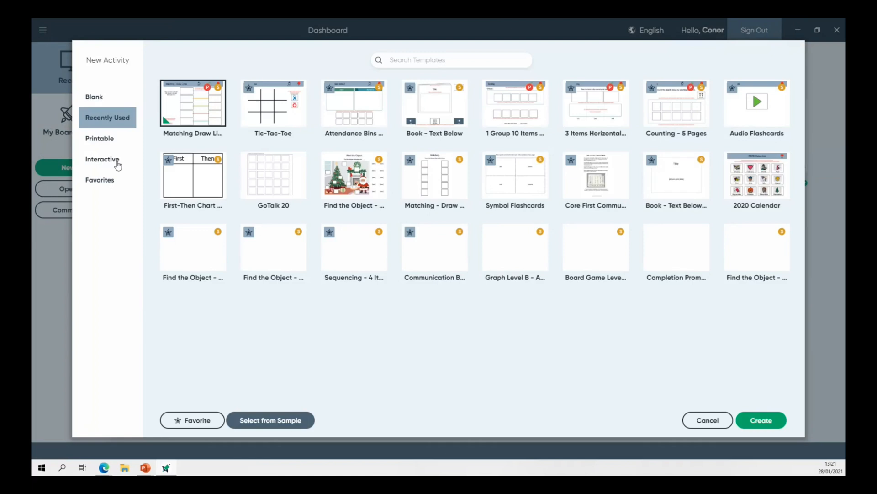
{"action": "left_click", "coordinate": [118, 165]}
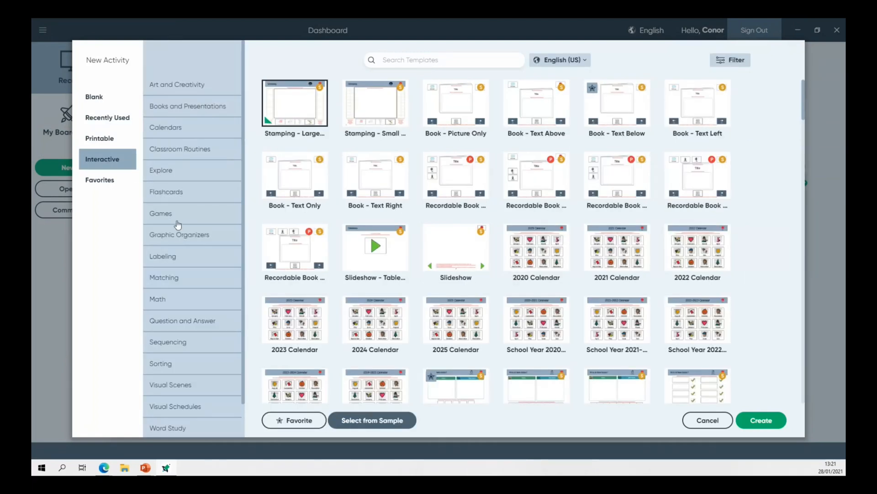
{"action": "left_click", "coordinate": [169, 278]}
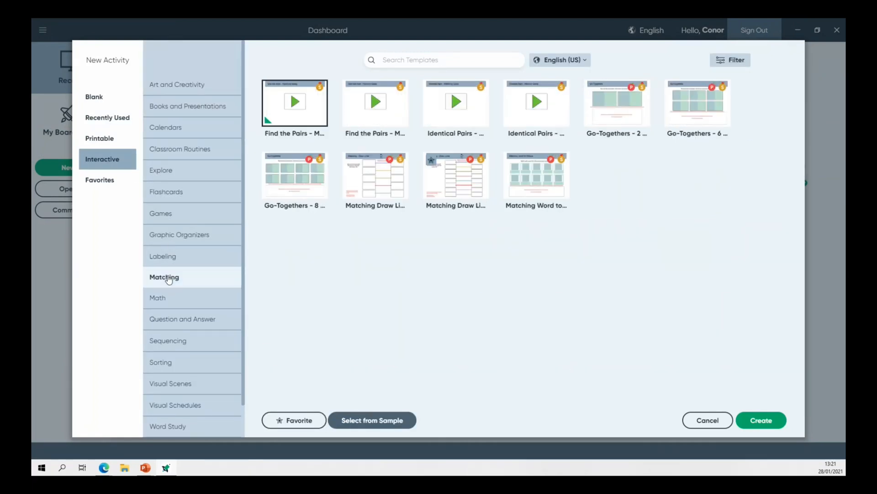
{"action": "left_click", "coordinate": [178, 303]}
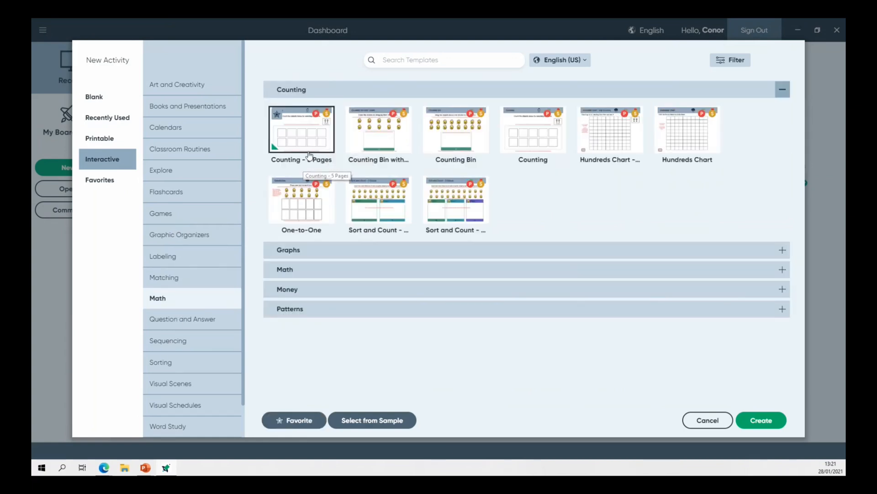
{"action": "left_click", "coordinate": [297, 252]}
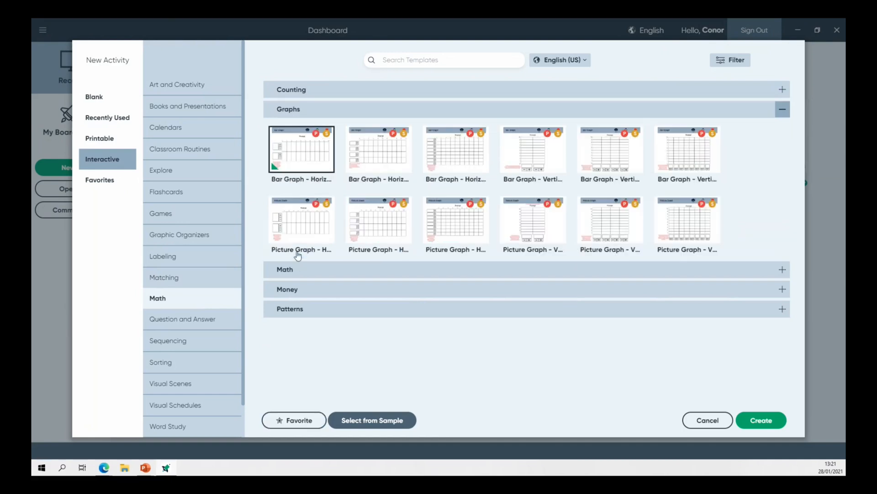
{"action": "scroll", "coordinate": [202, 306], "scroll_direction": "down", "scroll_amount": 2}
{"action": "left_click", "coordinate": [200, 308]}
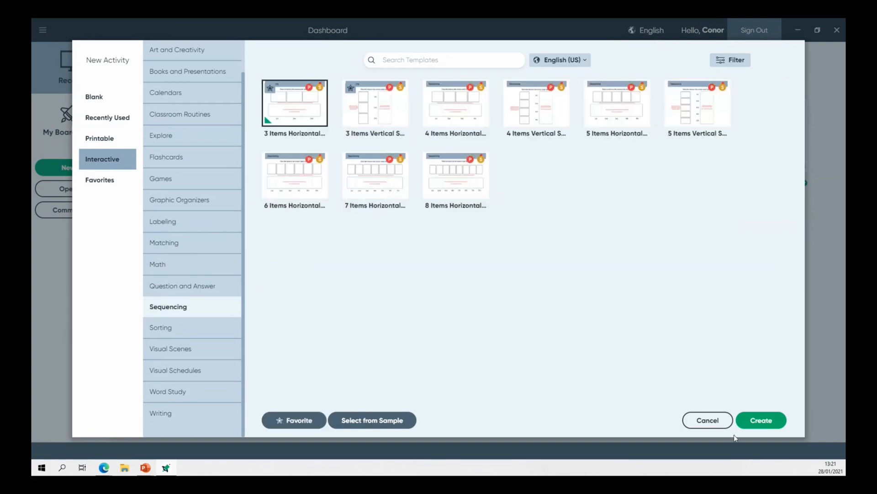
{"action": "left_click", "coordinate": [757, 423]}
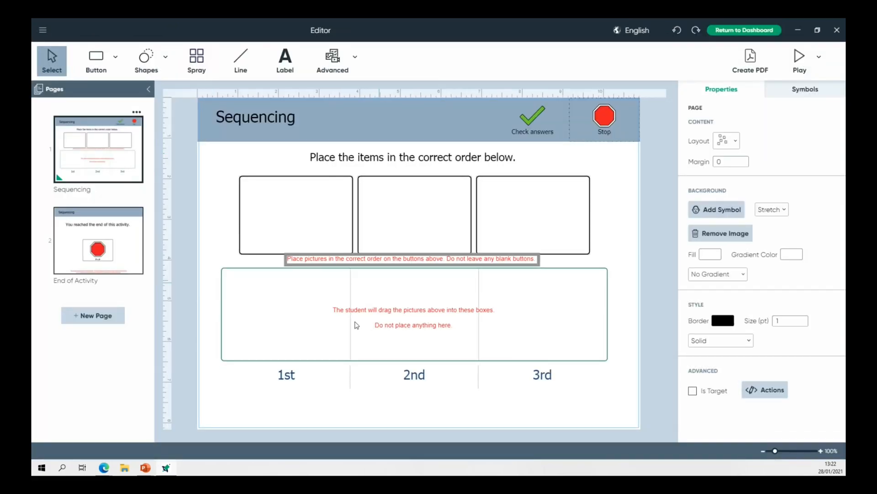
- Fill the first sequencing button with "Sit down" and the symbol of a person in a red shirt sitting on a chair
{"action": "left_click", "coordinate": [291, 202]}
{"action": "type", "text": "S"}
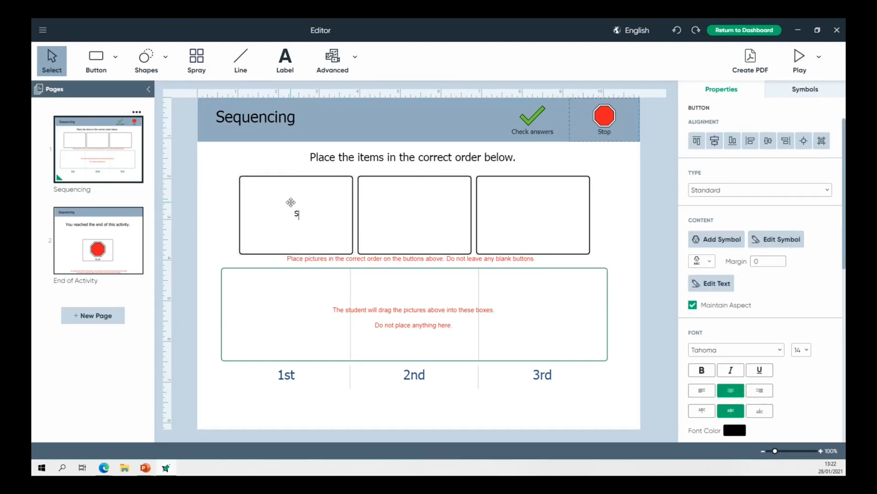
{"action": "type", "text": "it down"}
{"action": "key", "text": "Return"}
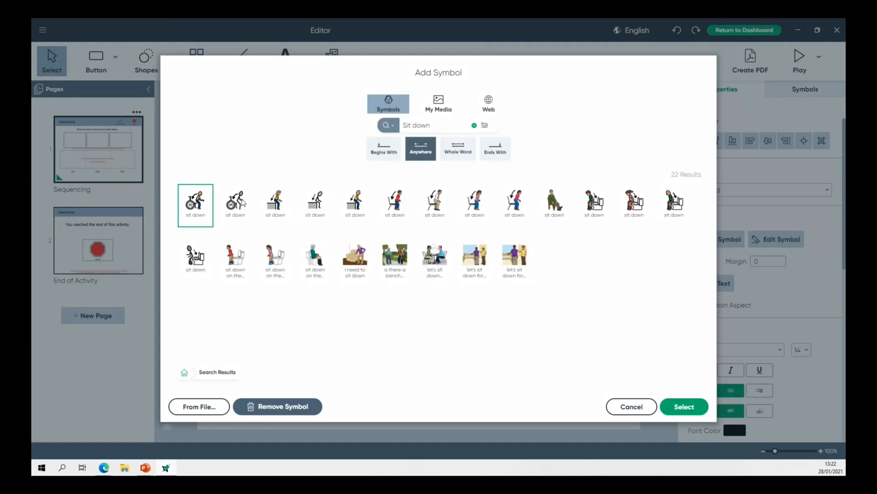
{"action": "left_click", "coordinate": [401, 206]}
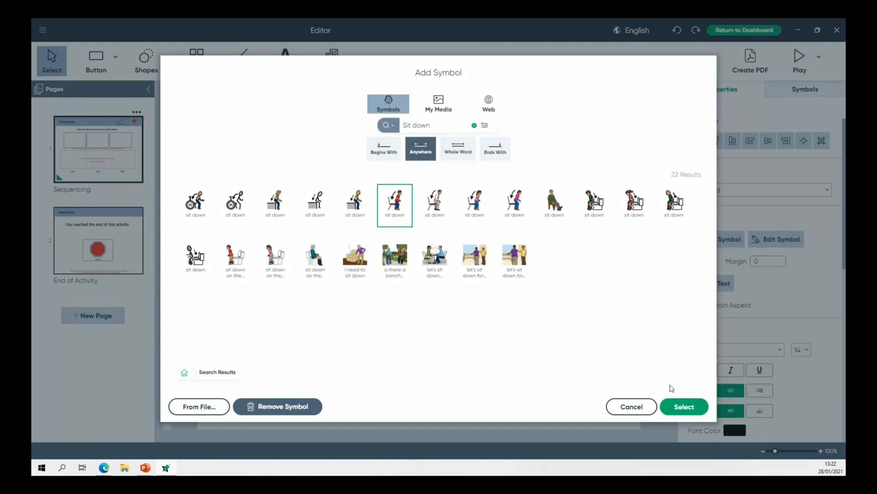
{"action": "left_click", "coordinate": [676, 407]}
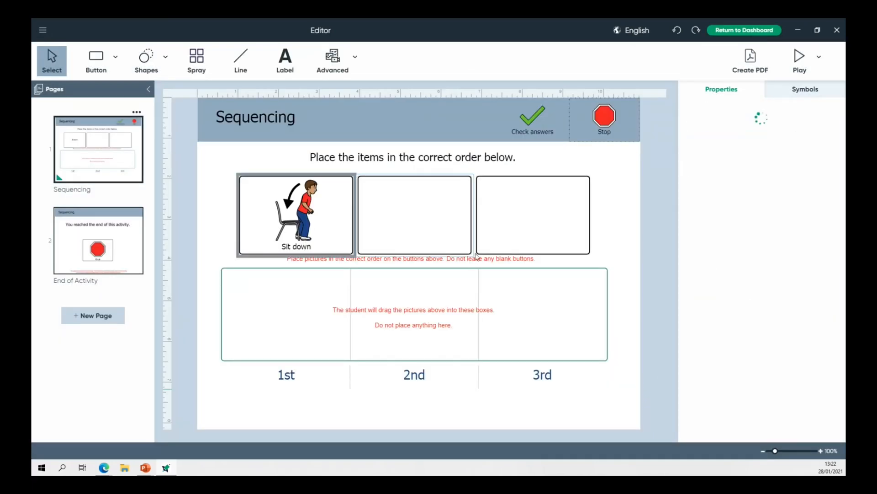
- Fill the second sequencing button with "Order food" and the order symbol of a stick figure taking a seated diner's order
{"action": "double_click", "coordinate": [408, 213]}
{"action": "type", "text": "Order food"}
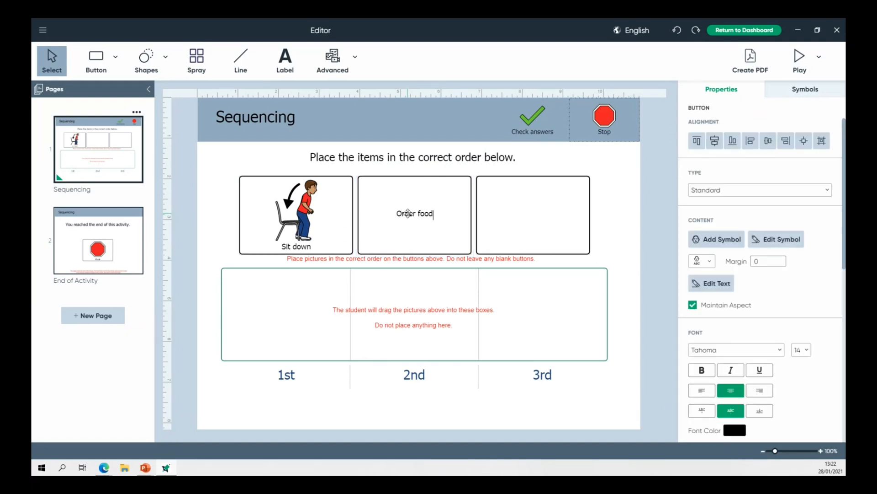
{"action": "key", "text": "Return"}
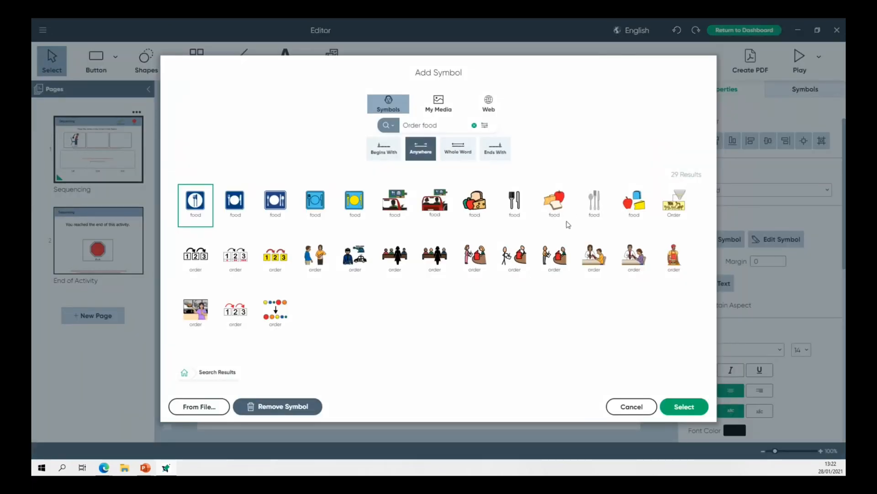
{"action": "left_click", "coordinate": [515, 263]}
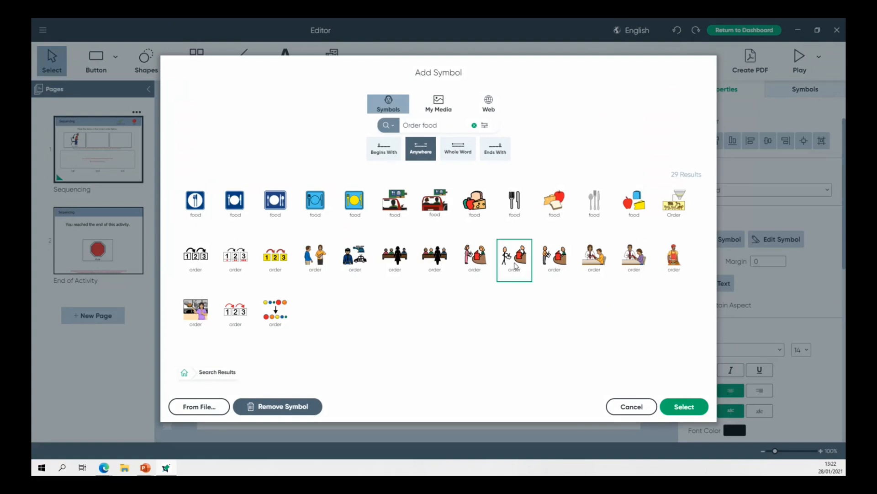
{"action": "left_click", "coordinate": [676, 404]}
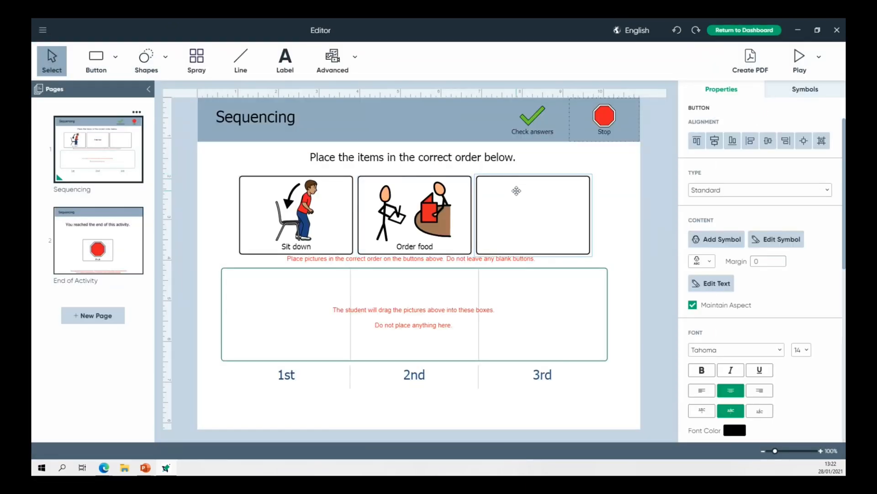
- Label the third sequencing button "Eat" and search the symbol library for that word
{"action": "type", "text": "Eat"}
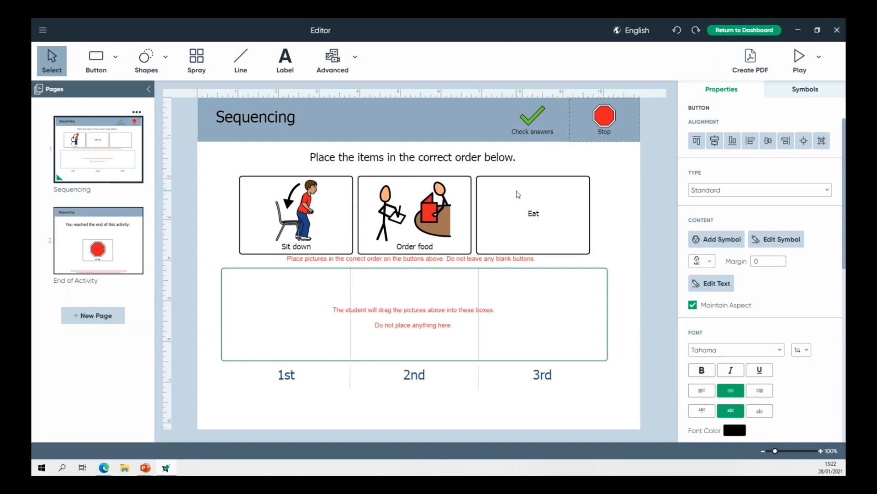
{"action": "key", "text": "Return"}
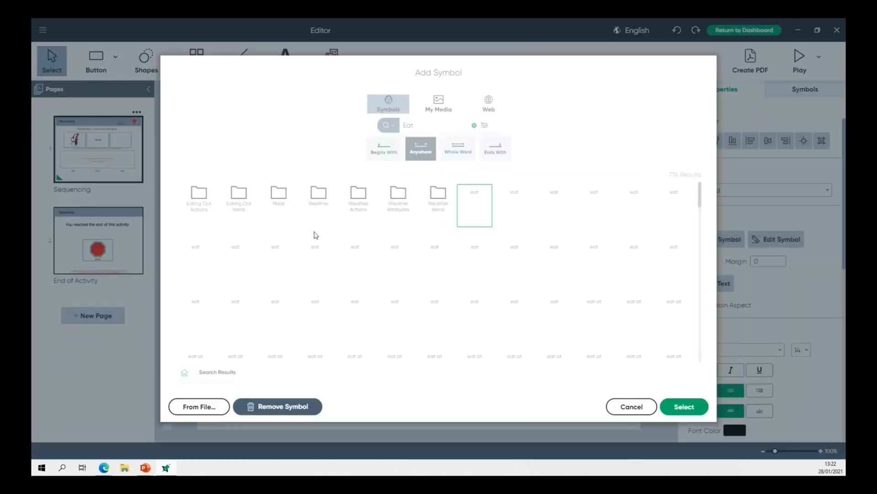
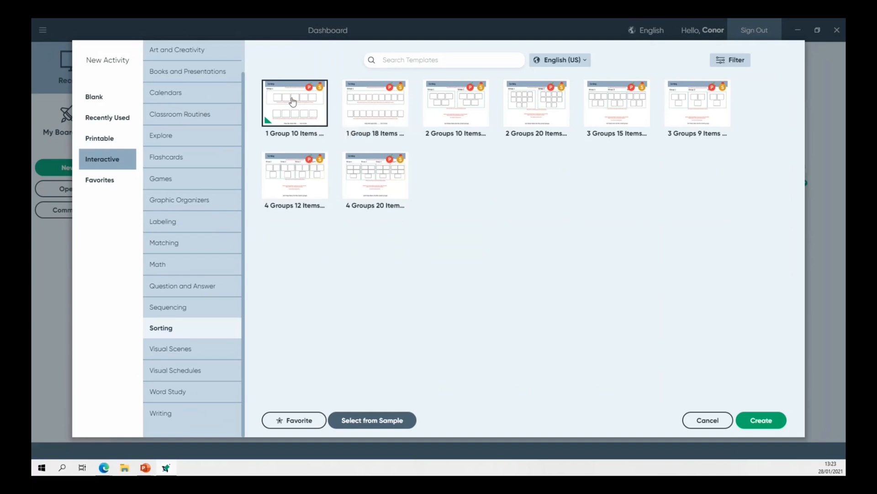
- Create an activity from the interactive one-group, ten-item Sorting template and rename its group title to "Animals"
{"action": "left_click", "coordinate": [761, 421]}
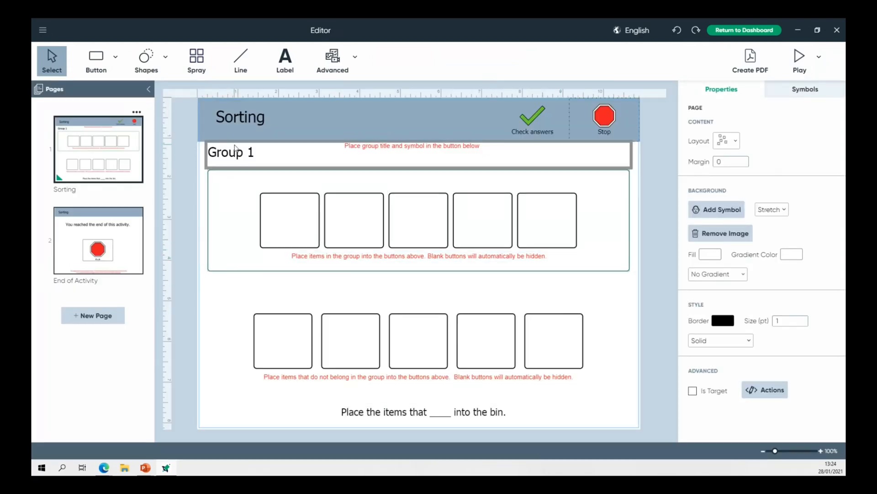
{"action": "left_click", "coordinate": [240, 154]}
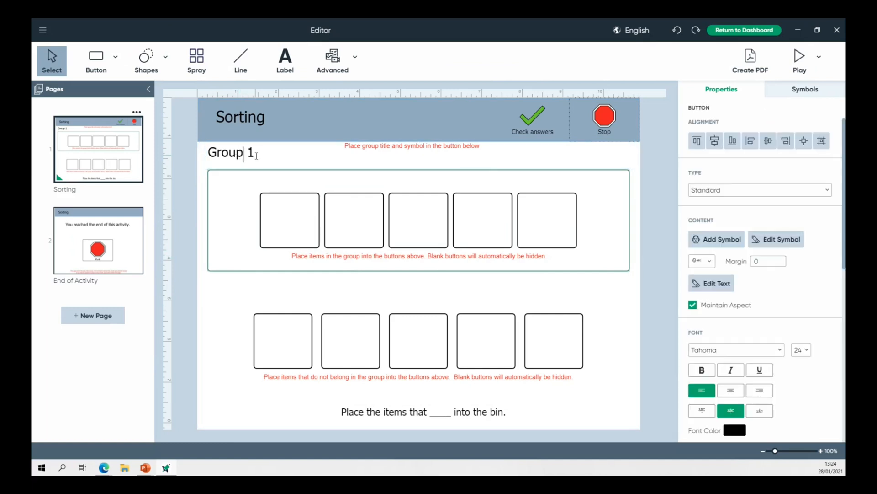
{"action": "left_click", "coordinate": [254, 153]}
{"action": "key", "text": "BackSpace"}
{"action": "key", "text": "BackSpace"}
{"action": "key", "text": "BackSpace"}
{"action": "key", "text": "BackSpace"}
{"action": "key", "text": "BackSpace"}
{"action": "type", "text": "Animals"}
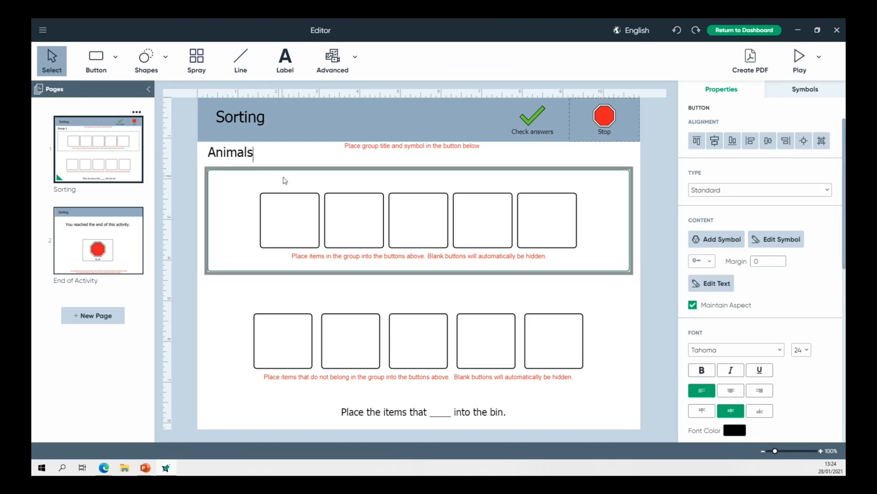
- Fill the first two Animals group buttons with "Cat" and "Dog", using the symbols of a sitting orange cat and a sitting orange dog
{"action": "left_click", "coordinate": [295, 210]}
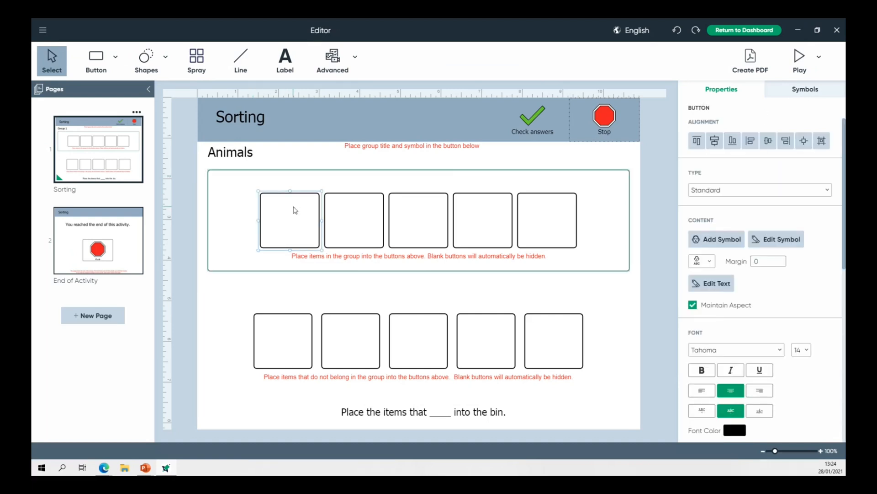
{"action": "type", "text": "Cat"}
{"action": "key", "text": "Return"}
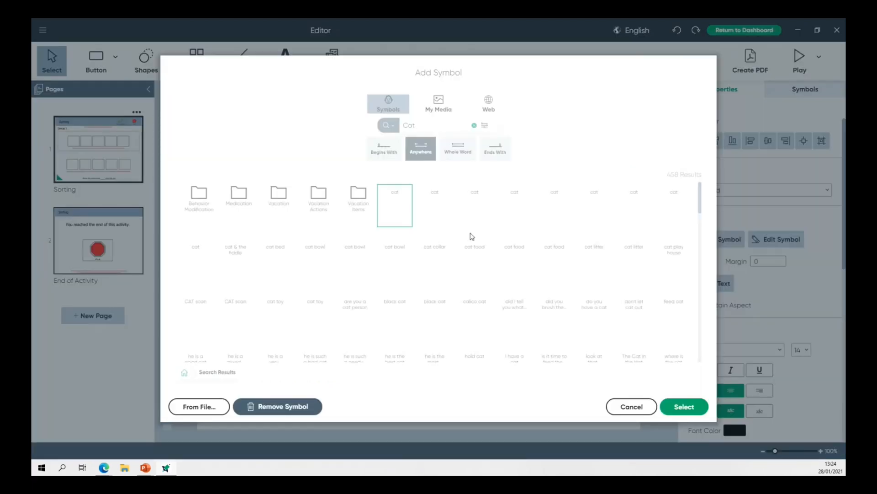
{"action": "left_click", "coordinate": [434, 208]}
{"action": "left_click", "coordinate": [683, 407]}
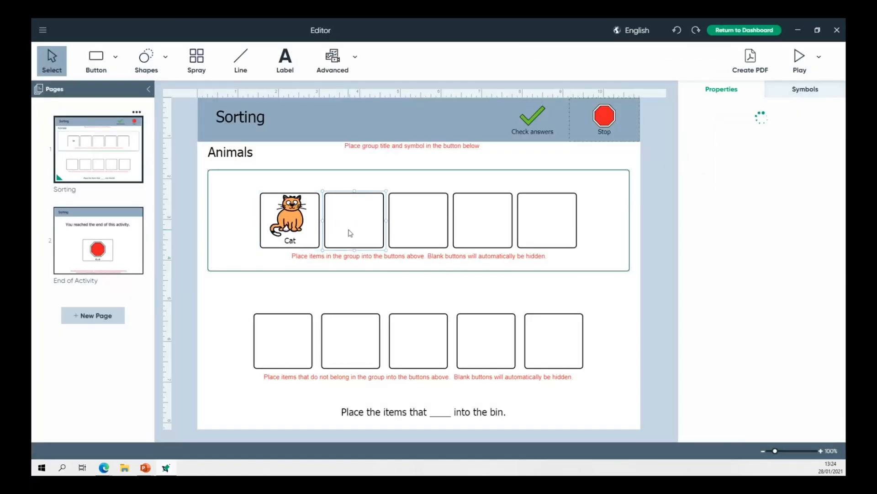
{"action": "double_click", "coordinate": [363, 205]}
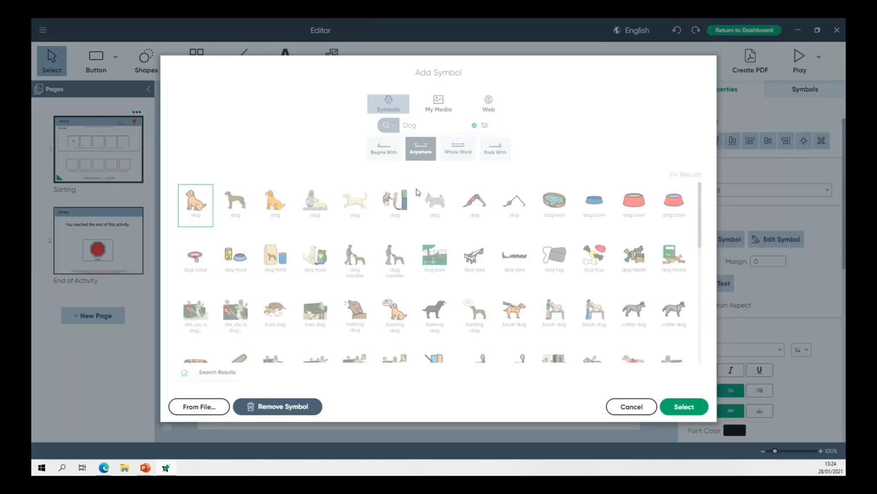
{"action": "left_click", "coordinate": [684, 406]}
- Fill the first button for items outside the group with "Earth" and the first Earth globe symbol
{"action": "left_click", "coordinate": [287, 350]}
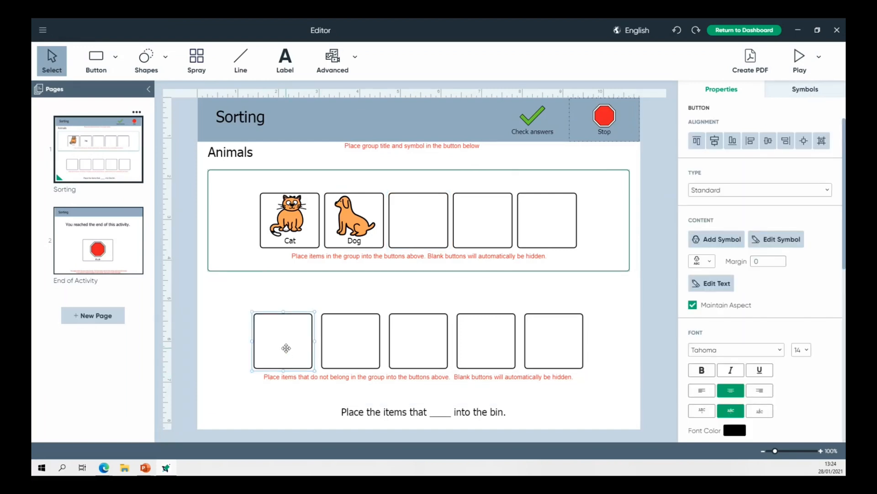
{"action": "double_click", "coordinate": [286, 348]}
{"action": "type", "text": "Earth"}
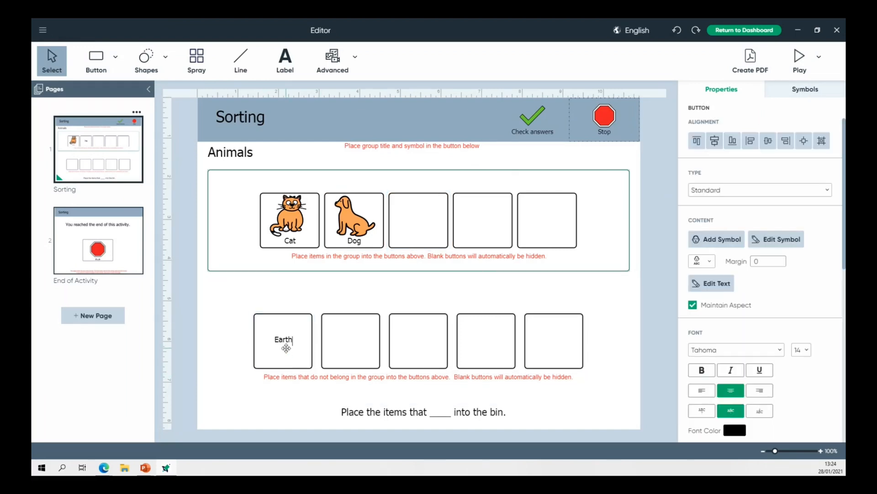
{"action": "double_click", "coordinate": [287, 348]}
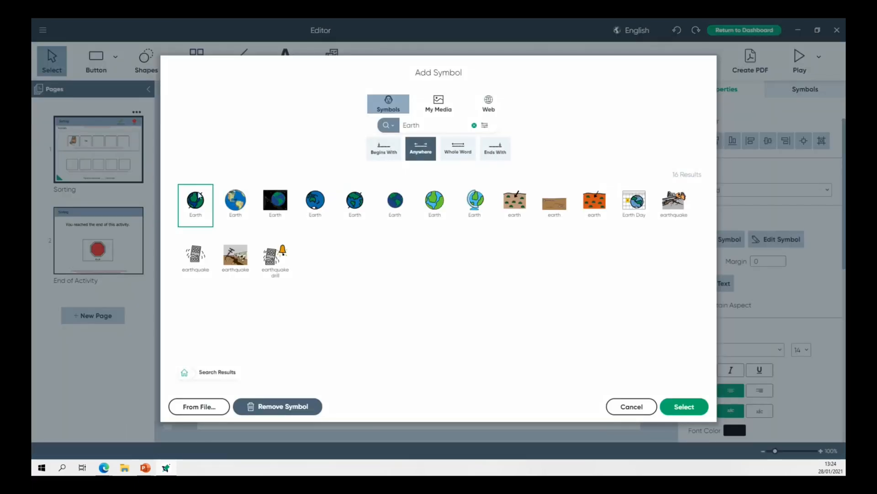
{"action": "left_click", "coordinate": [681, 406]}
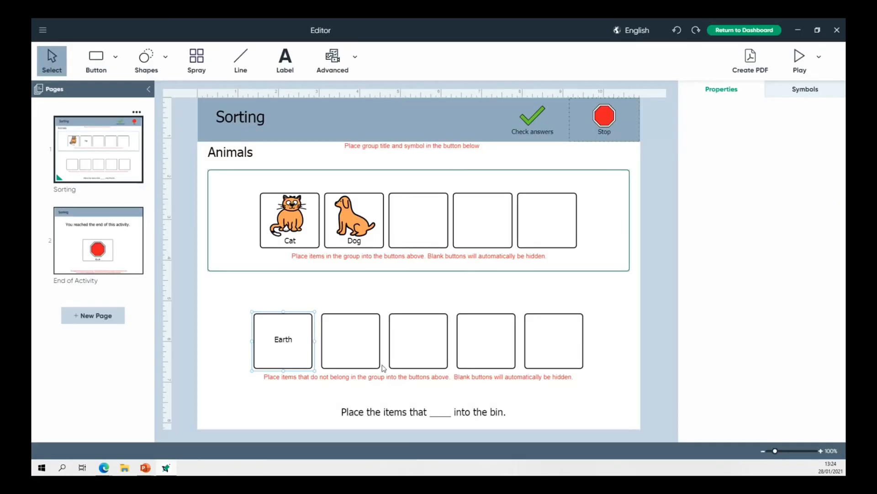
- Fill the second button for items outside the group with "Computer" and the symbol of a desktop monitor with keyboard
{"action": "double_click", "coordinate": [351, 339]}
{"action": "type", "text": "Computer"}
{"action": "double_click", "coordinate": [356, 339]}
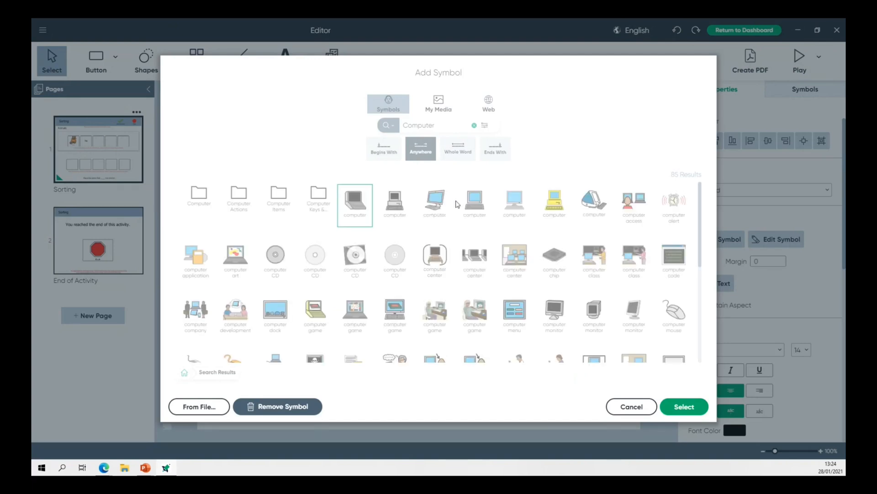
{"action": "left_click", "coordinate": [426, 202]}
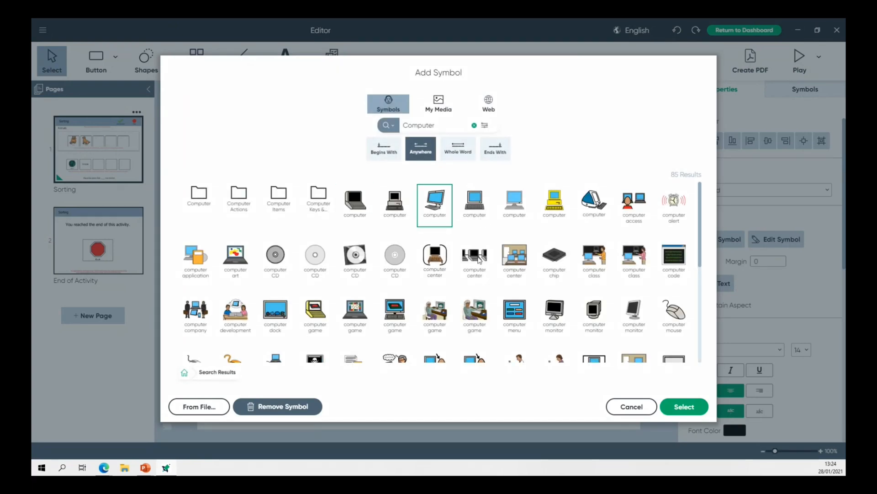
{"action": "left_click", "coordinate": [684, 407]}
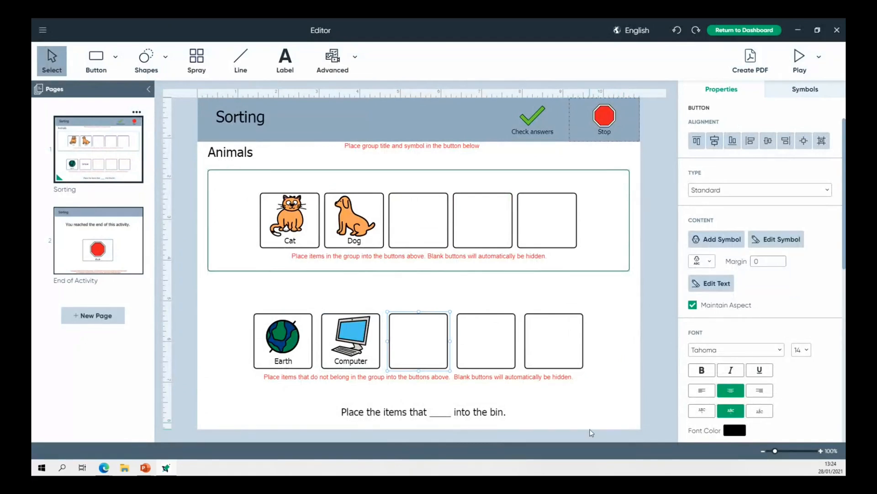
- Replace the blank in the instruction below the buttons with "are animals"
{"action": "left_click", "coordinate": [440, 413]}
{"action": "left_click", "coordinate": [450, 414]}
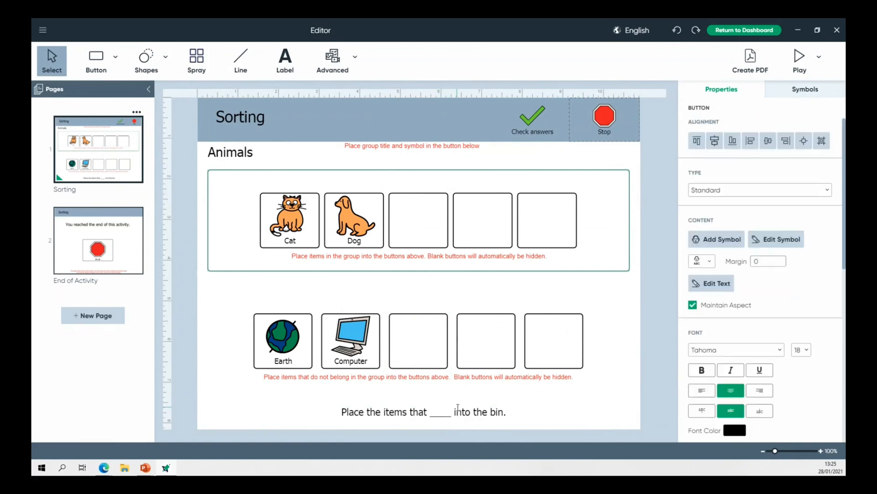
{"action": "key", "text": "BackSpace"}
{"action": "key", "text": "BackSpace"}
{"action": "key", "text": "BackSpace"}
{"action": "key", "text": "BackSpace"}
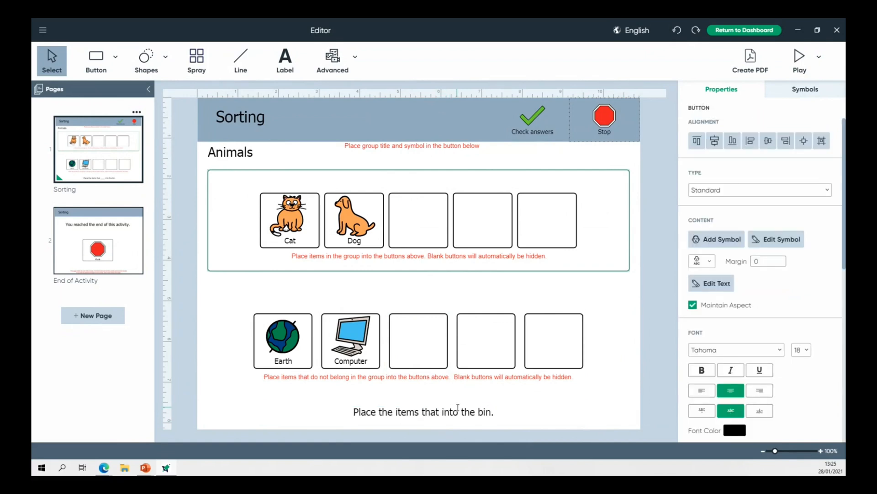
{"action": "type", "text": "are anim"}
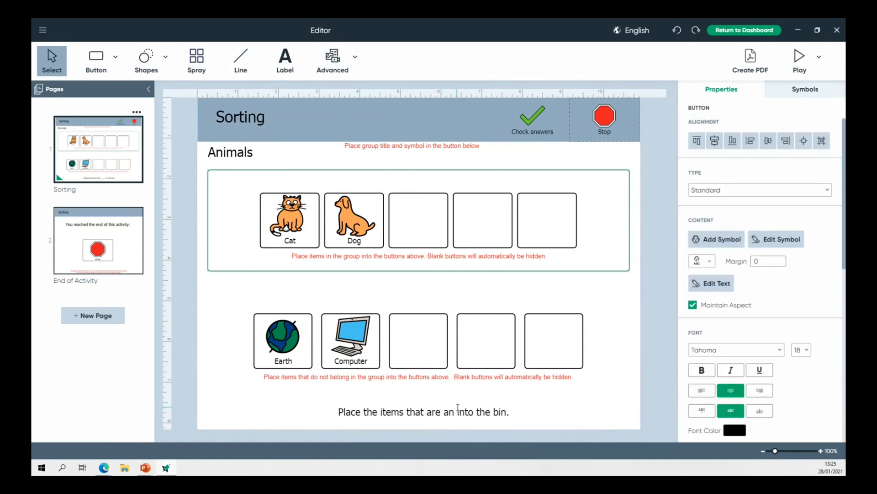
{"action": "type", "text": "als"}
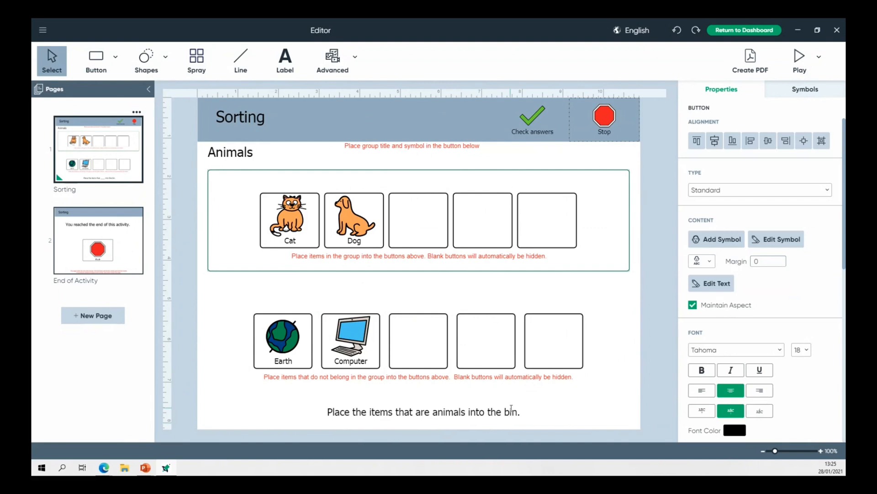
- Change the word "bin" to "box" at the end of the sorting instruction
{"action": "left_click", "coordinate": [515, 410]}
{"action": "key", "text": "BackSpace"}
{"action": "key", "text": "BackSpace"}
{"action": "type", "text": "ox"}
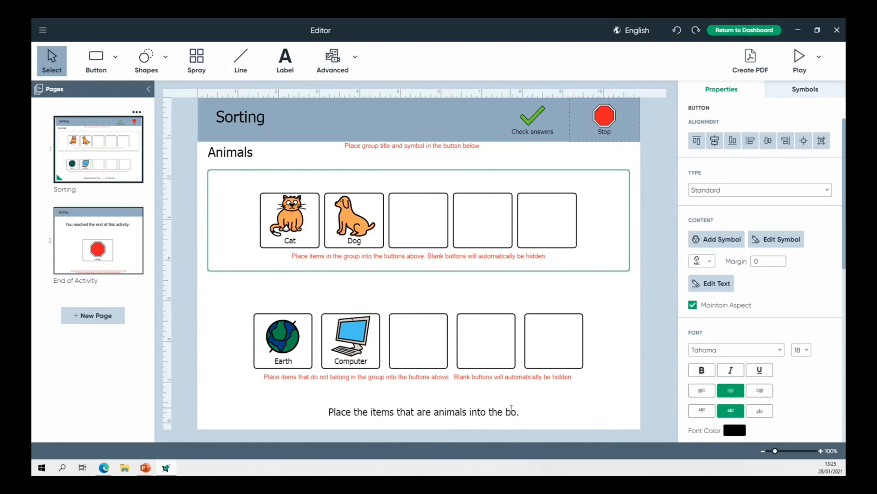
{"action": "left_click", "coordinate": [517, 403]}
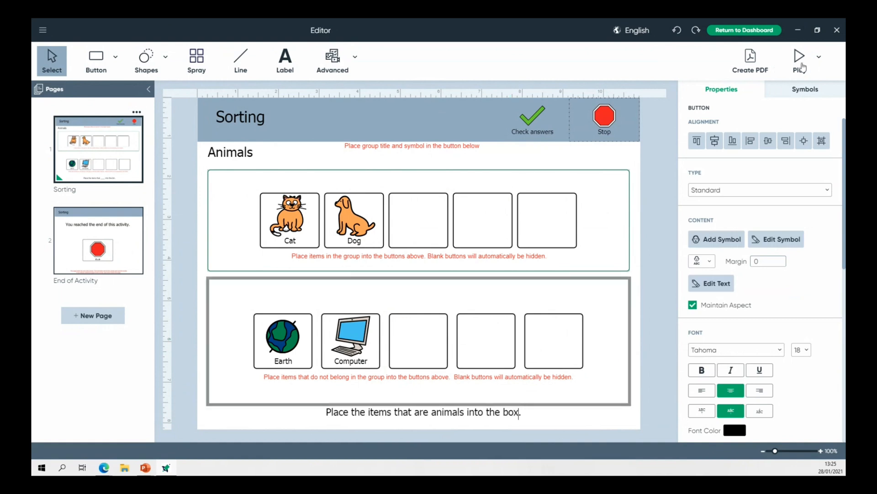
- Play the sorting activity, try Computer in the Animals box, sort Cat and Dog into it, advance to the end page and stop the preview
{"action": "left_click", "coordinate": [802, 64]}
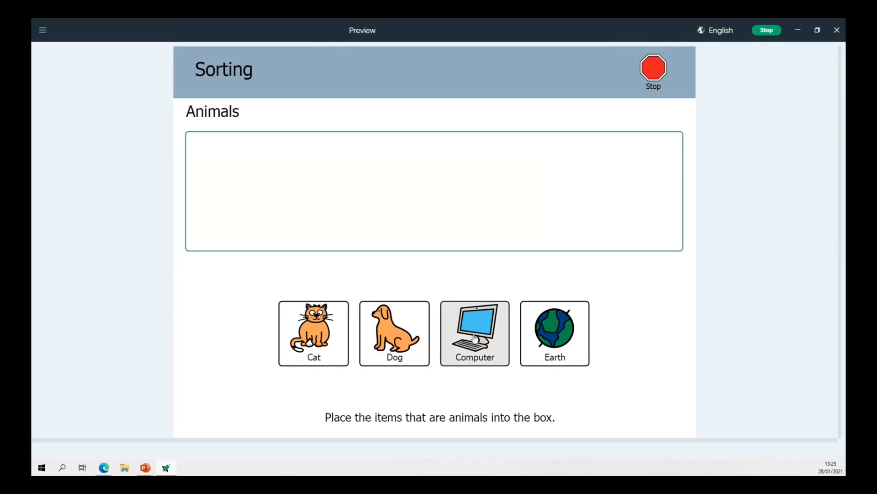
{"action": "left_click_drag", "start_coordinate": [477, 339], "coordinate": [429, 165]}
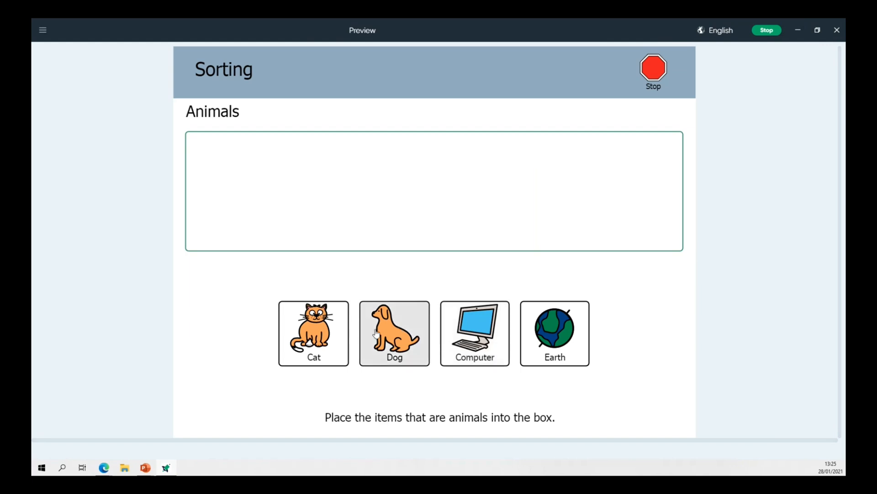
{"action": "left_click_drag", "start_coordinate": [328, 340], "coordinate": [337, 201]}
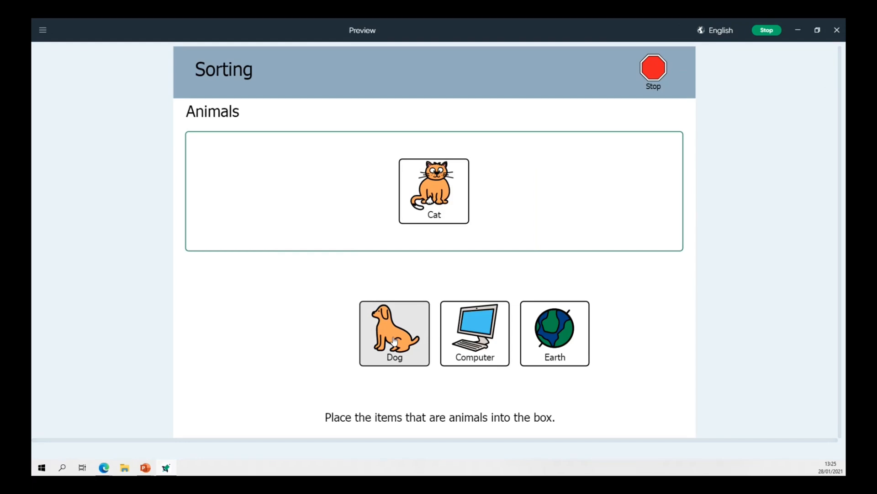
{"action": "left_click_drag", "start_coordinate": [395, 340], "coordinate": [502, 217]}
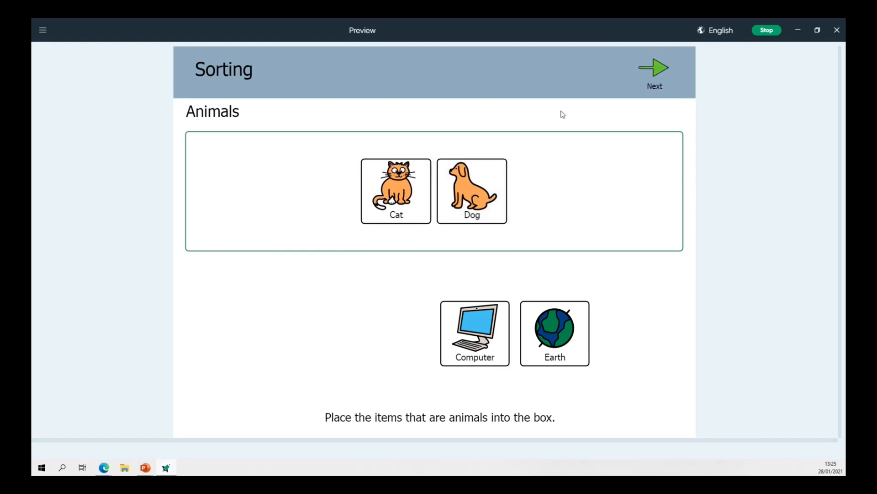
{"action": "left_click", "coordinate": [652, 70]}
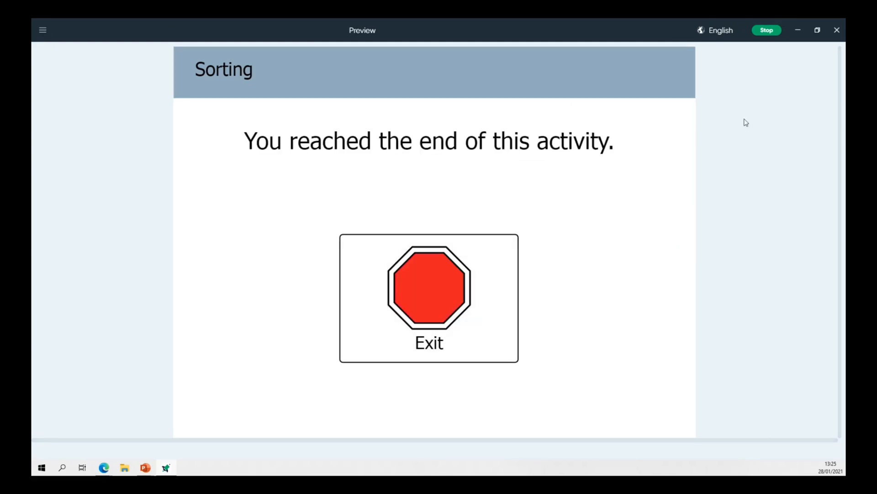
{"action": "left_click", "coordinate": [767, 30]}
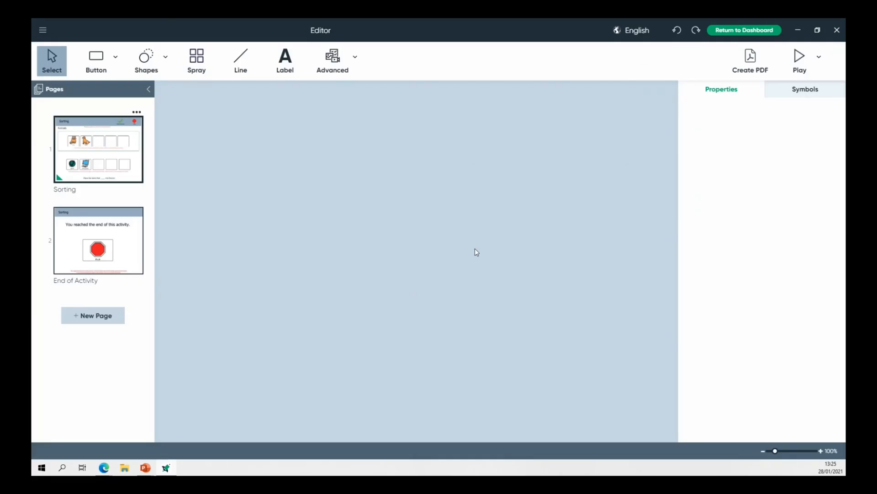
- Return to the dashboard without saving the sorting activity
{"action": "left_click", "coordinate": [43, 29]}
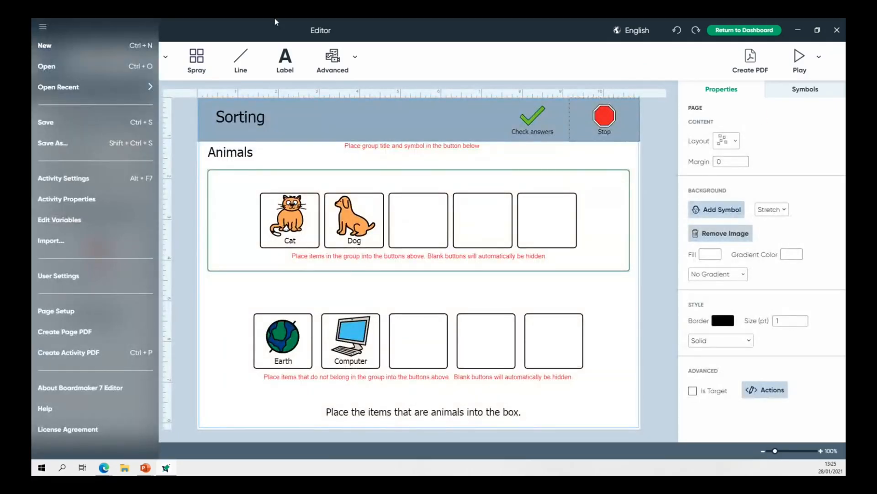
{"action": "left_click", "coordinate": [760, 32]}
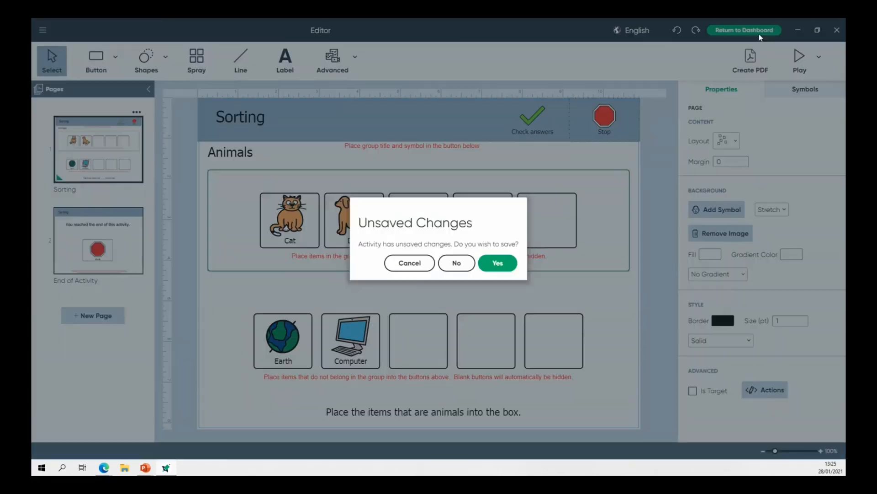
{"action": "left_click", "coordinate": [457, 263]}
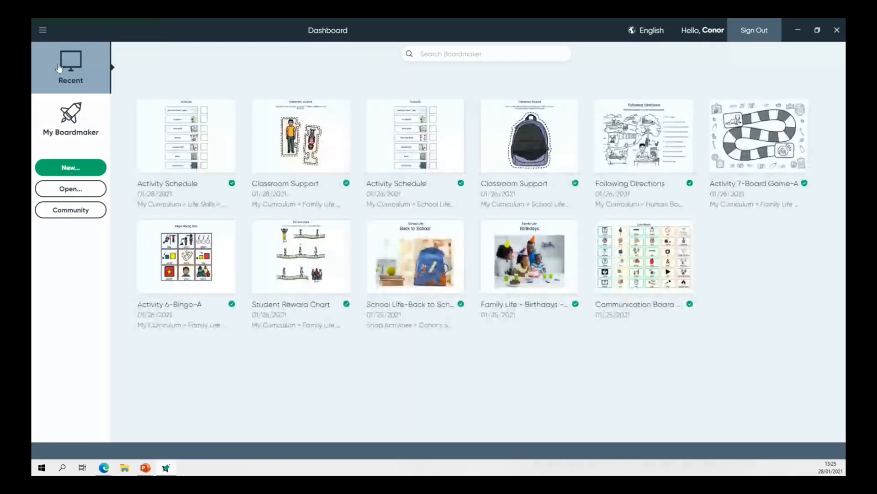
- Browse the interactive Visual Scenes and Visual Schedules templates for a new activity, then cancel without creating one
{"action": "left_click", "coordinate": [72, 169]}
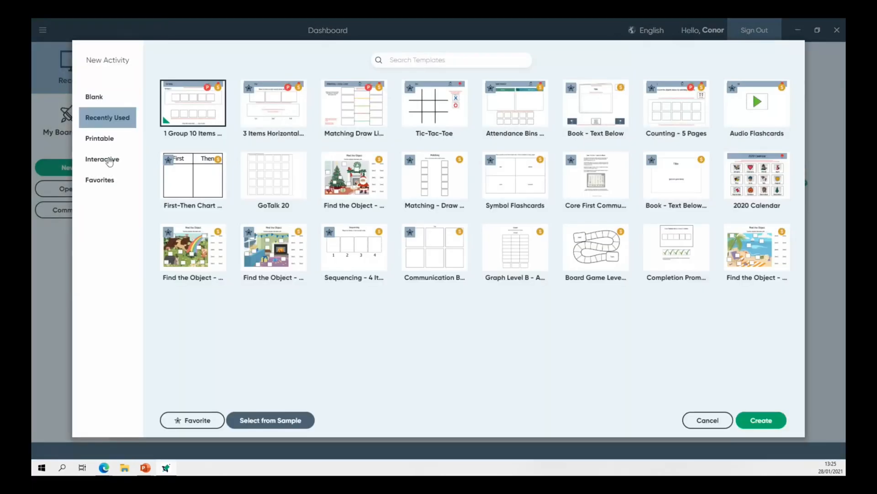
{"action": "left_click", "coordinate": [110, 162]}
{"action": "scroll", "coordinate": [201, 249], "scroll_direction": "down", "scroll_amount": 1}
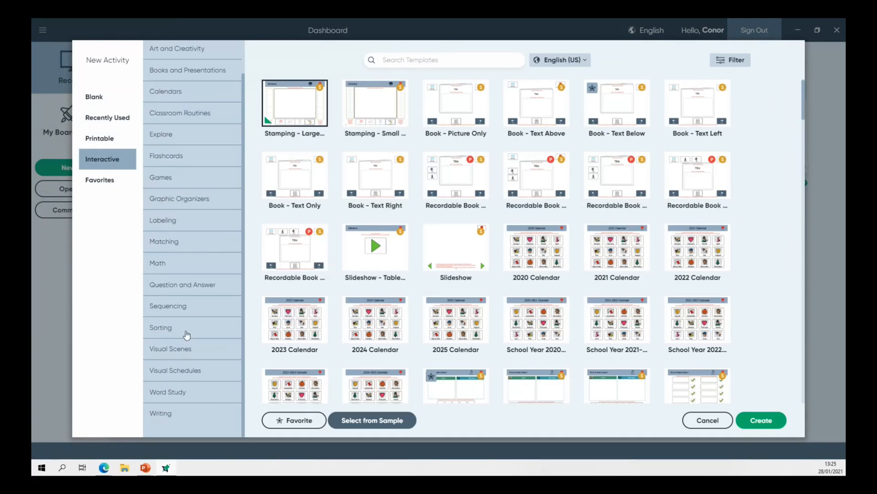
{"action": "left_click", "coordinate": [190, 354]}
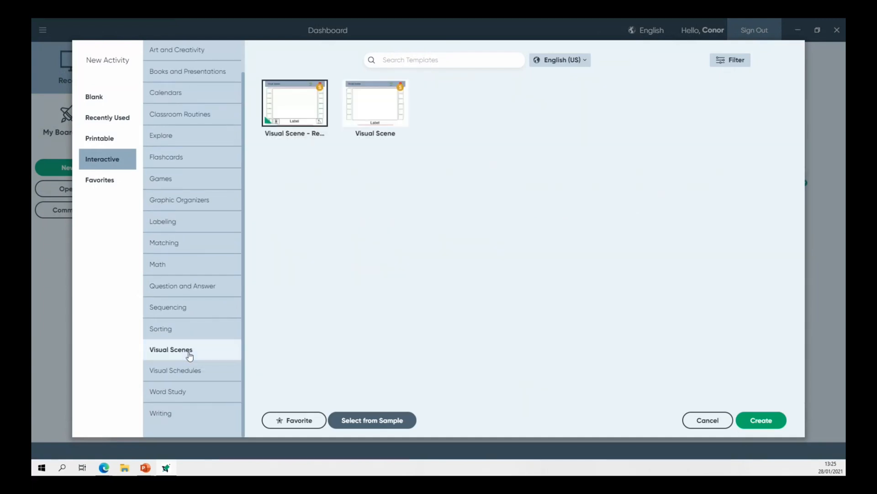
{"action": "left_click", "coordinate": [178, 373]}
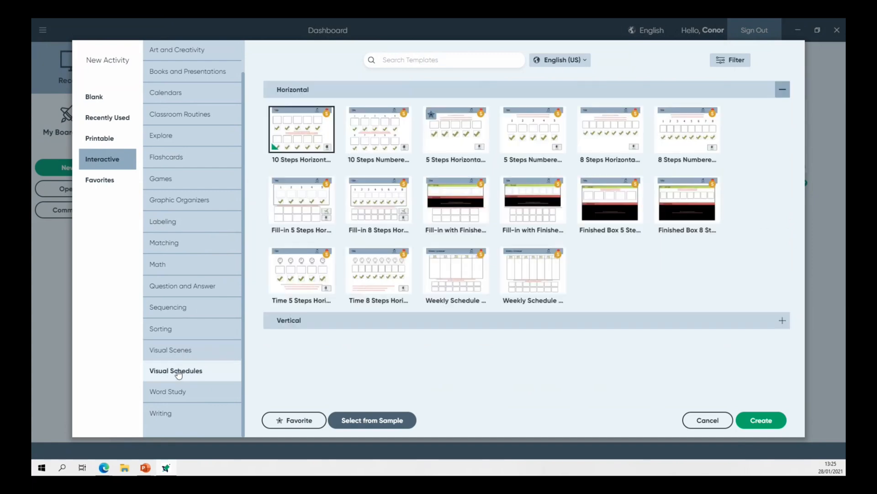
{"action": "scroll", "coordinate": [178, 374], "scroll_direction": "up", "scroll_amount": 1}
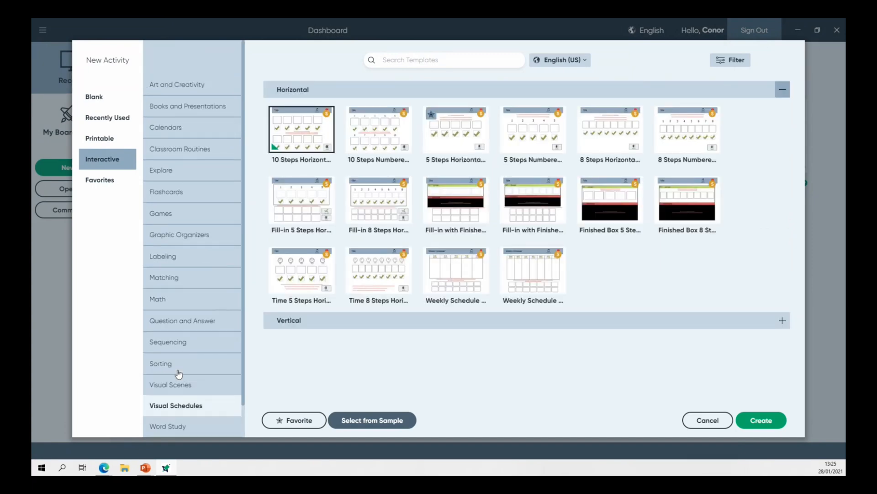
{"action": "left_click", "coordinate": [711, 421]}
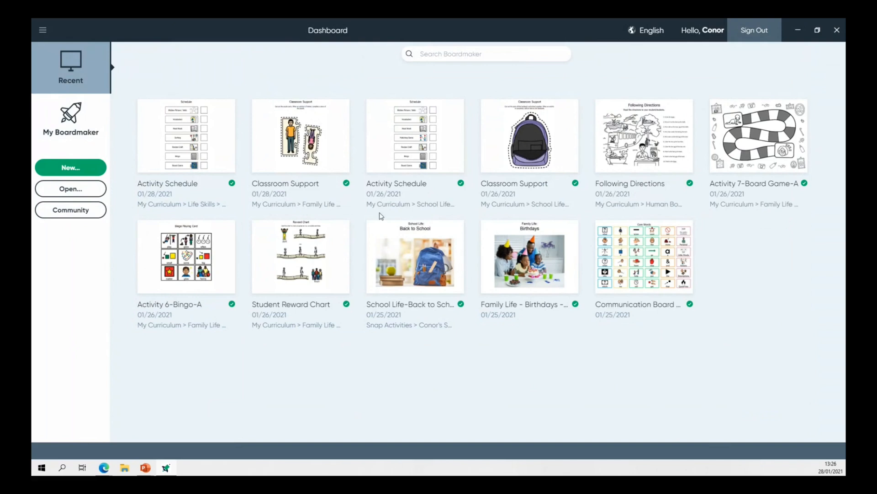
- Open the Activity Schedule for editing from the My Curriculum > Life Skills > Feelings > Level C folder
{"action": "mouse_move", "coordinate": [262, 172]}
{"action": "left_click", "coordinate": [70, 116]}
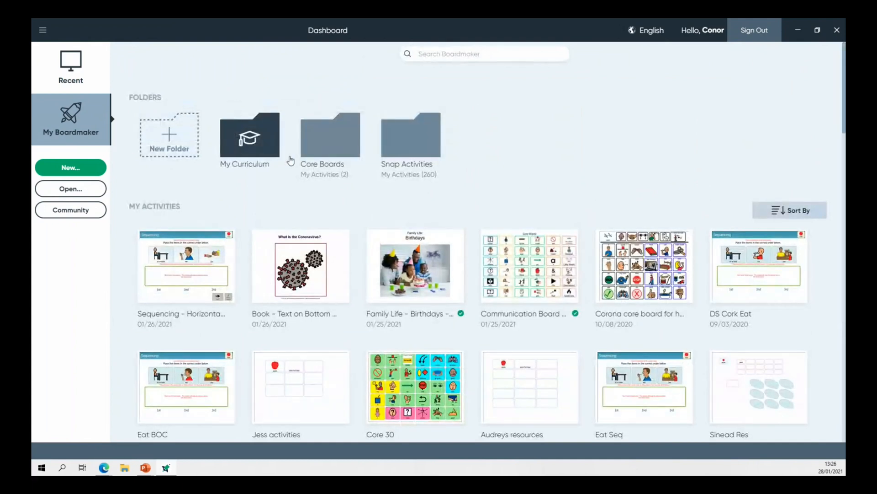
{"action": "left_click", "coordinate": [262, 147]}
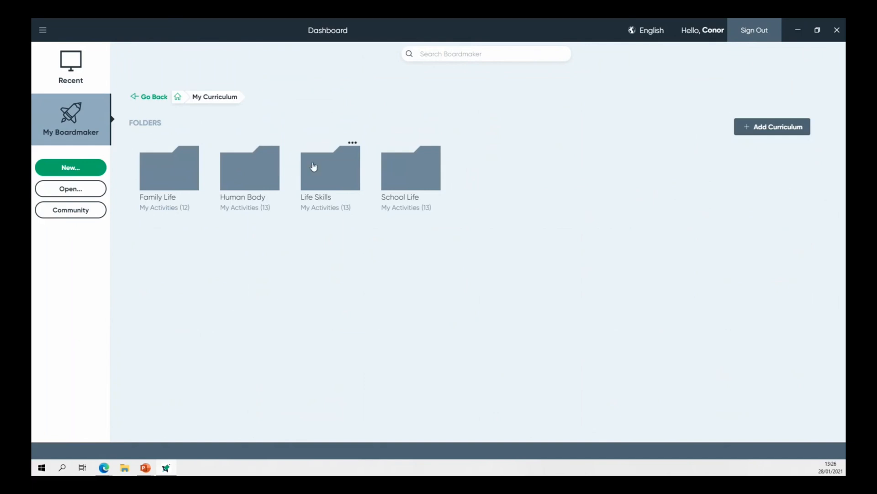
{"action": "left_click", "coordinate": [331, 185]}
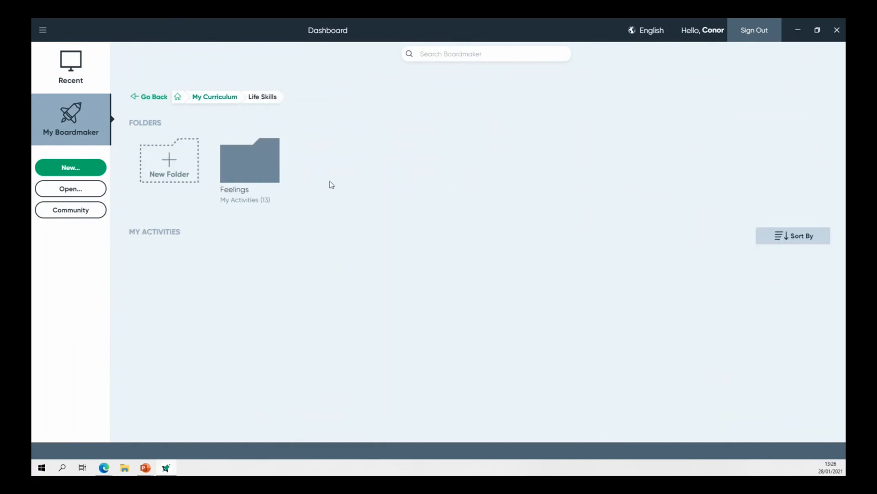
{"action": "left_click", "coordinate": [251, 173]}
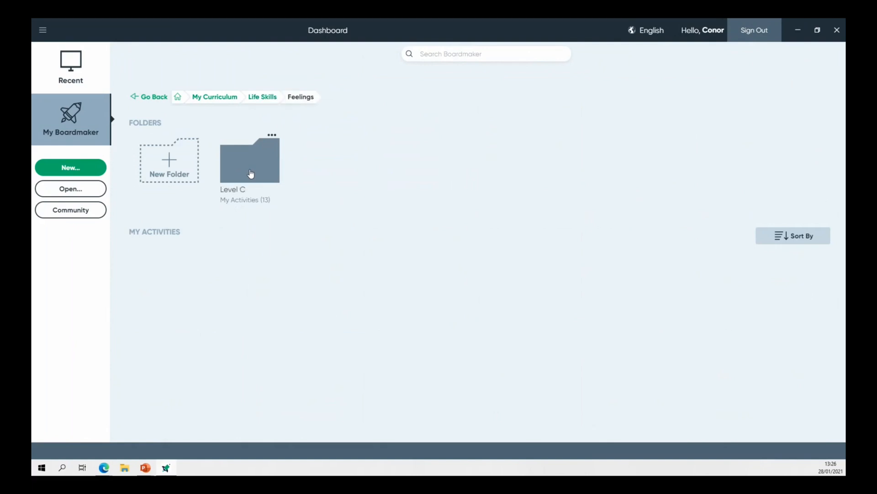
{"action": "left_click", "coordinate": [251, 174]}
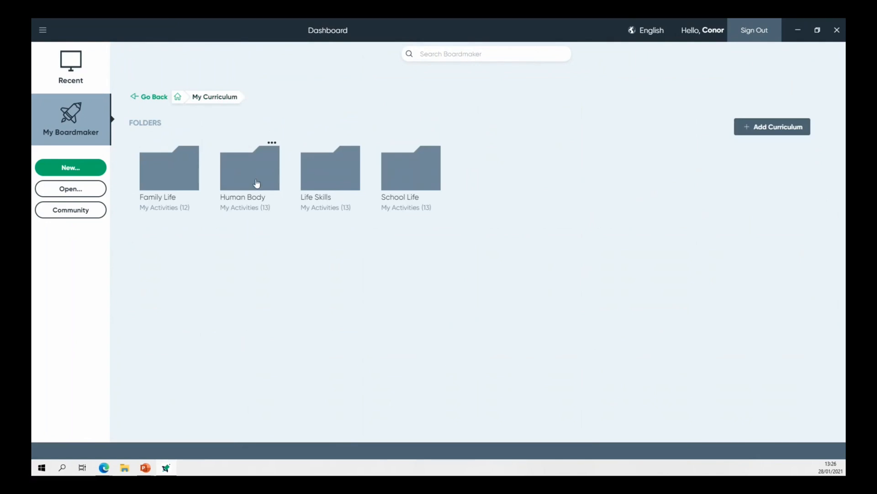
{"action": "left_click", "coordinate": [314, 184]}
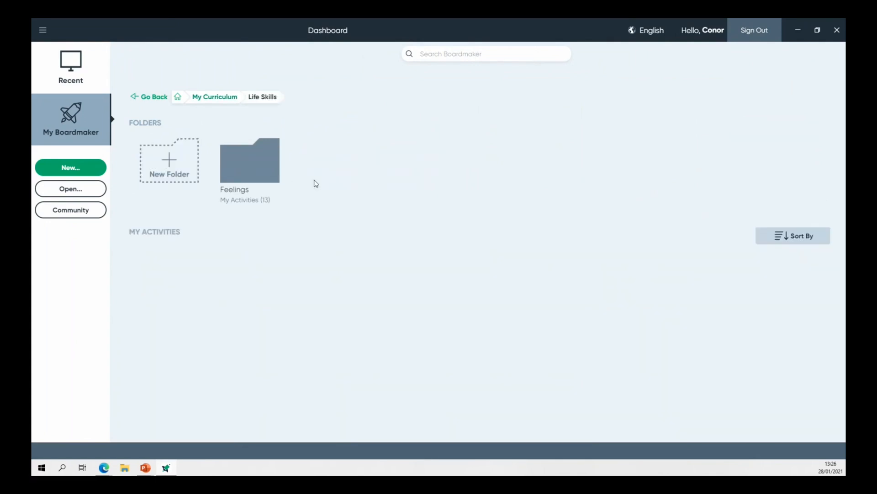
{"action": "left_click", "coordinate": [263, 172]}
{"action": "left_click", "coordinate": [263, 172]}
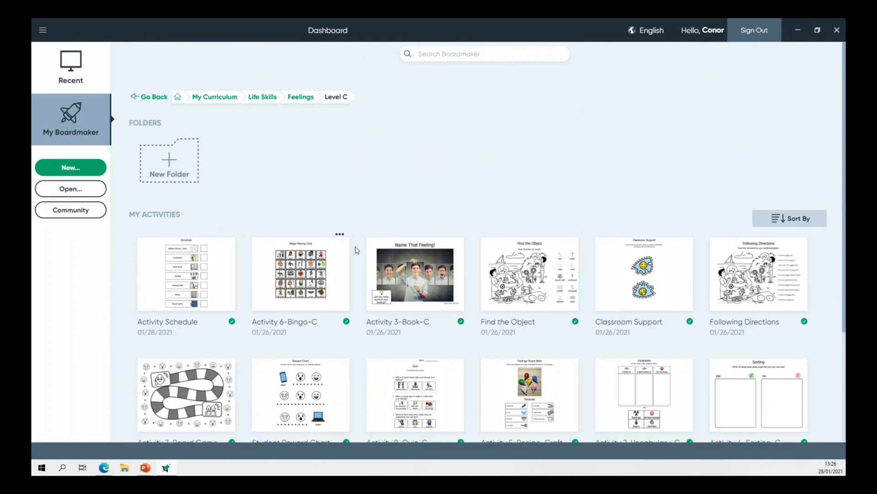
{"action": "mouse_move", "coordinate": [194, 277]}
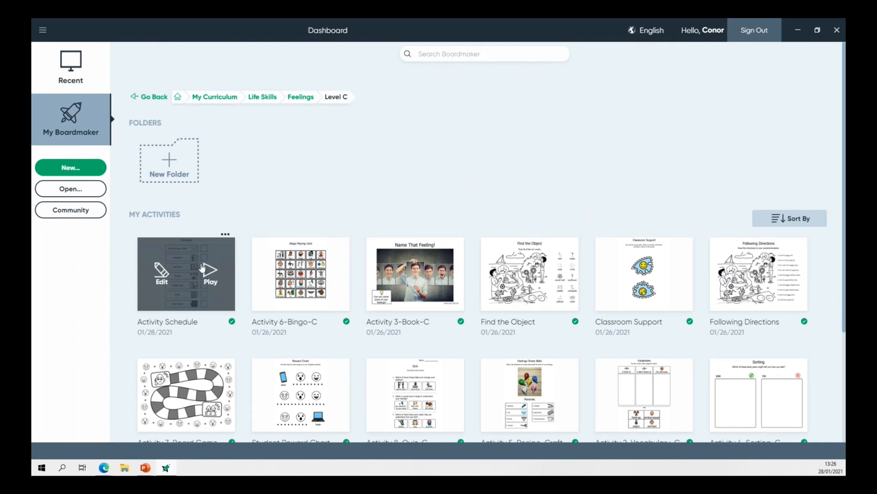
{"action": "left_click", "coordinate": [161, 274]}
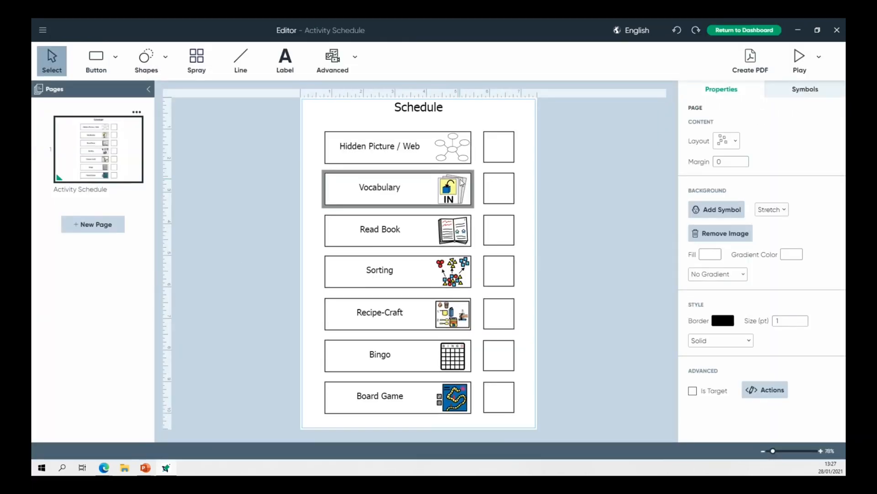
{"action": "left_click", "coordinate": [410, 145]}
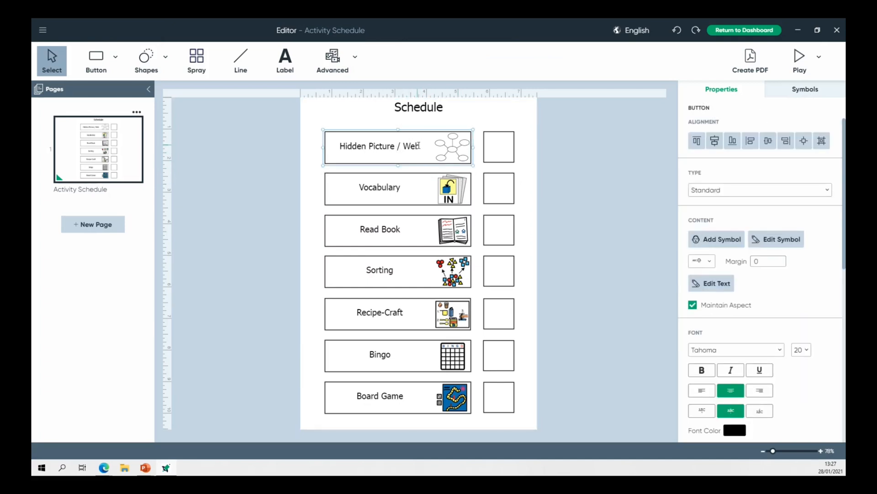
{"action": "left_click_drag", "start_coordinate": [420, 145], "coordinate": [334, 144]}
{"action": "left_click", "coordinate": [336, 145]}
{"action": "key", "text": "Delete"}
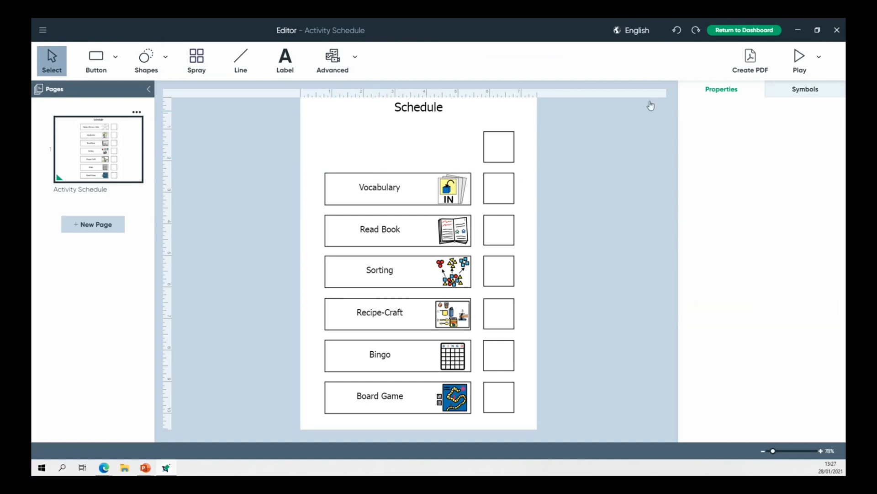
{"action": "key", "text": "ctrl+z"}
- Replace the text of the first schedule item with "Sit down in classroom"
{"action": "left_click", "coordinate": [383, 150]}
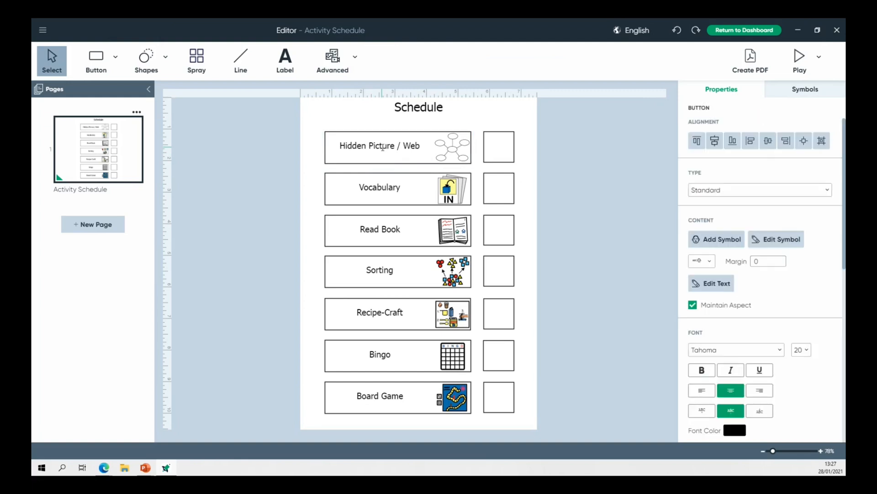
{"action": "key", "text": "BackSpace"}
{"action": "key", "text": "BackSpace"}
{"action": "key", "text": "Delete"}
{"action": "key", "text": "Delete"}
{"action": "key", "text": "Delete"}
{"action": "key", "text": "Delete"}
{"action": "key", "text": "Delete"}
{"action": "key", "text": "Delete"}
{"action": "key", "text": "Delete"}
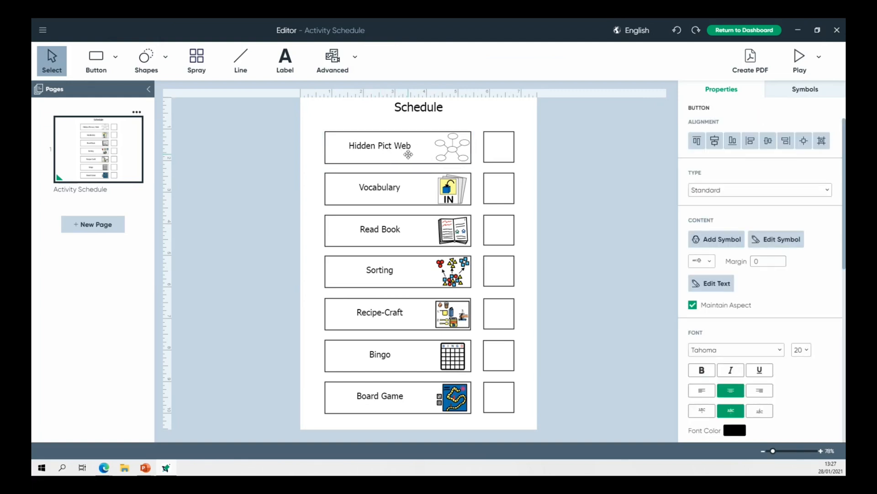
{"action": "key", "text": "BackSpace"}
{"action": "key", "text": "BackSpace"}
{"action": "key", "text": "BackSpace"}
{"action": "key", "text": "BackSpace"}
{"action": "key", "text": "BackSpace"}
{"action": "key", "text": "BackSpace"}
{"action": "key", "text": "BackSpace"}
{"action": "key", "text": "BackSpace"}
{"action": "key", "text": "BackSpace"}
{"action": "key", "text": "BackSpace"}
{"action": "key", "text": "BackSpace"}
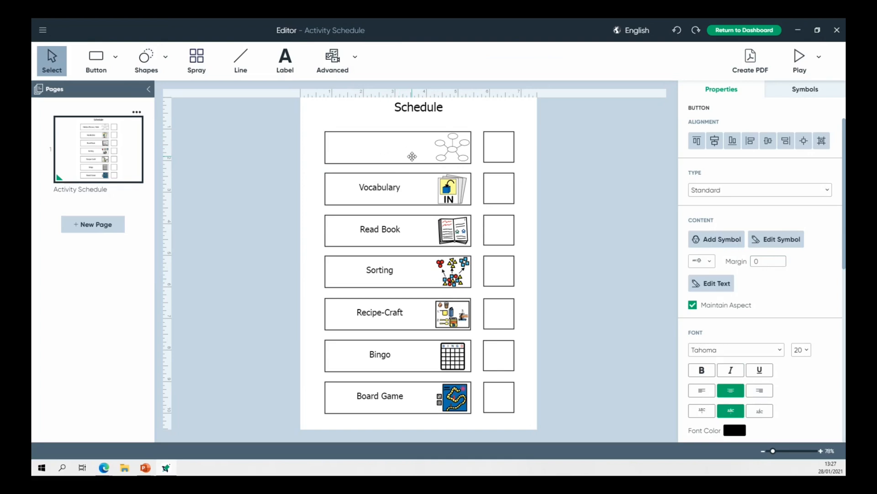
{"action": "type", "text": "Sit down in classroom"}
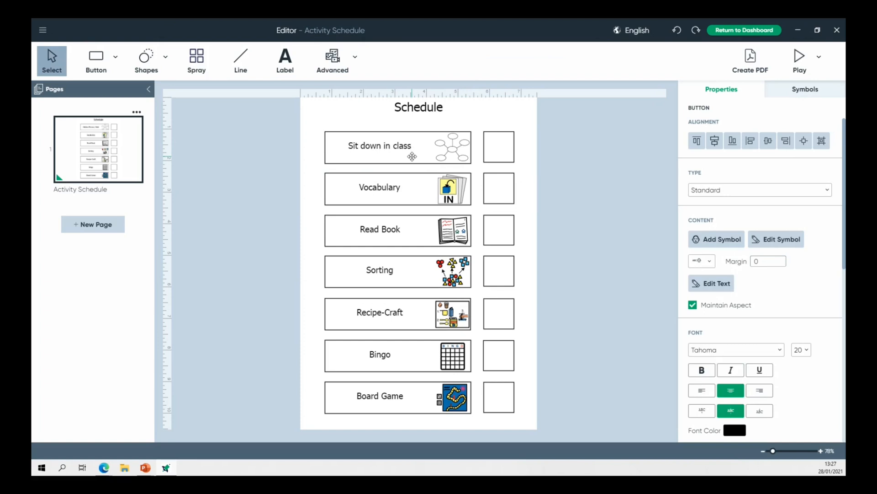
{"action": "left_click", "coordinate": [449, 146]}
{"action": "double_click", "coordinate": [449, 146]}
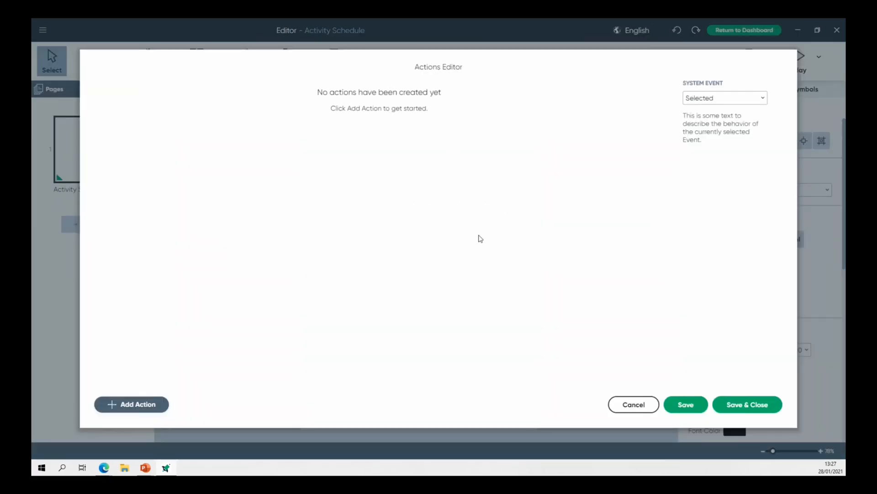
{"action": "left_click", "coordinate": [632, 404]}
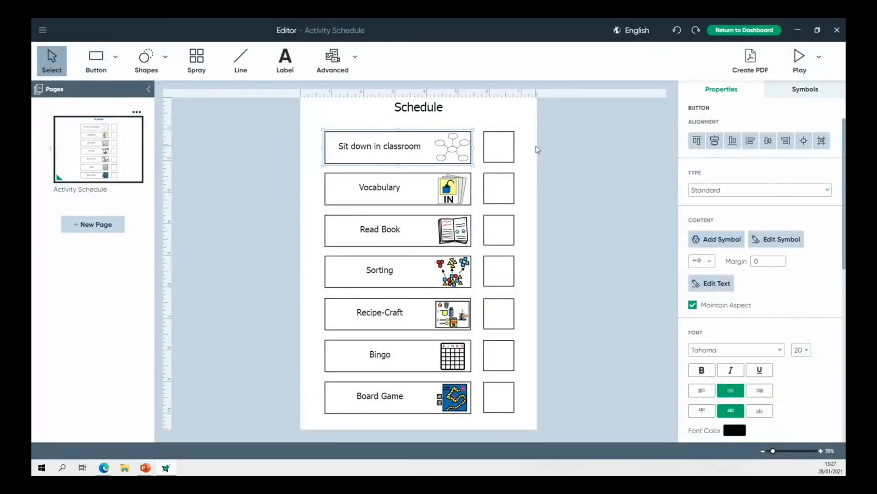
{"action": "left_click", "coordinate": [485, 153]}
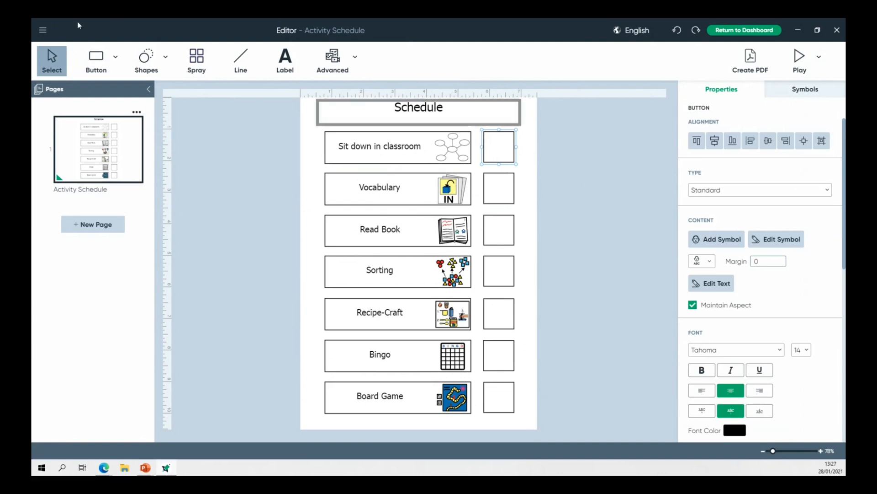
- Open the Text to Speech user settings and view the list of installed voices
{"action": "left_click", "coordinate": [44, 30]}
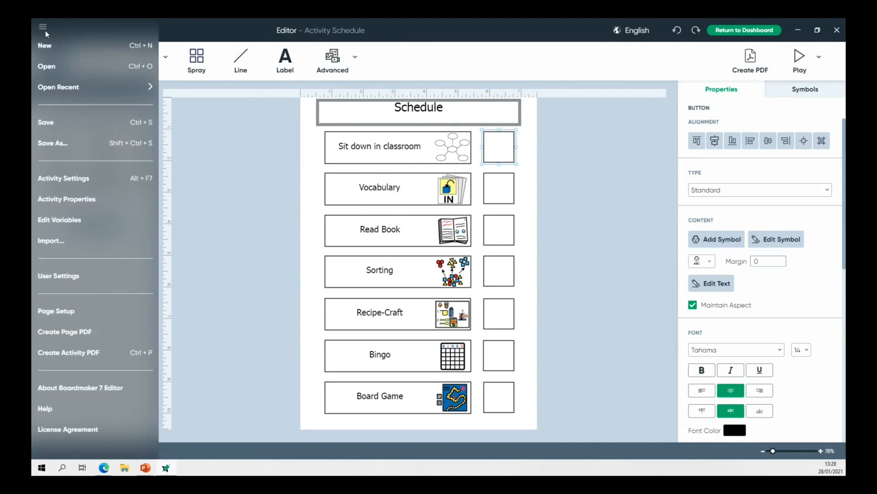
{"action": "left_click", "coordinate": [92, 276]}
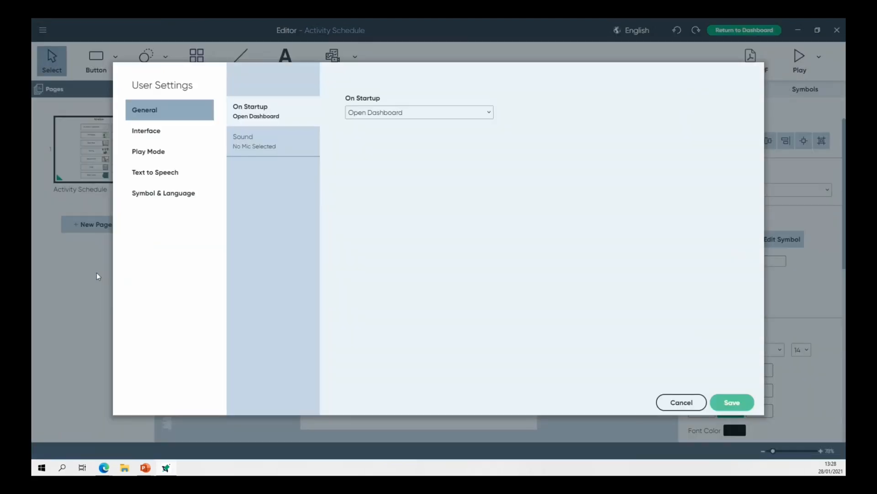
{"action": "left_click", "coordinate": [165, 177]}
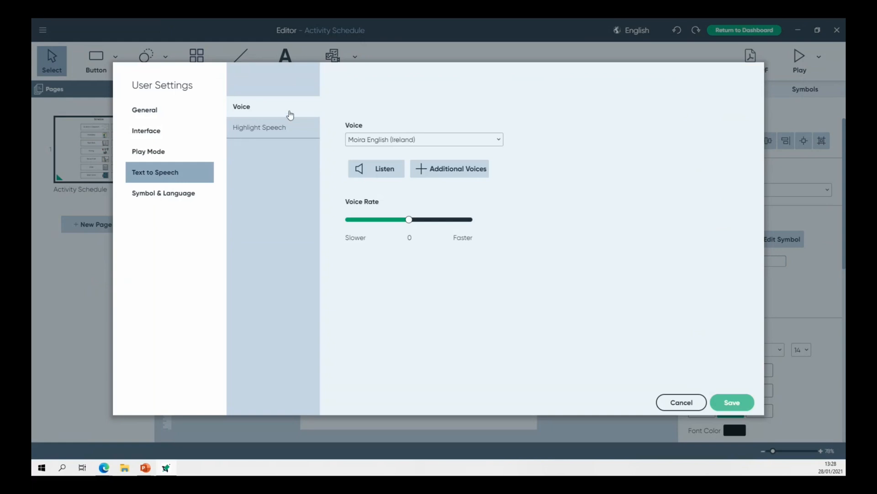
{"action": "left_click", "coordinate": [423, 144]}
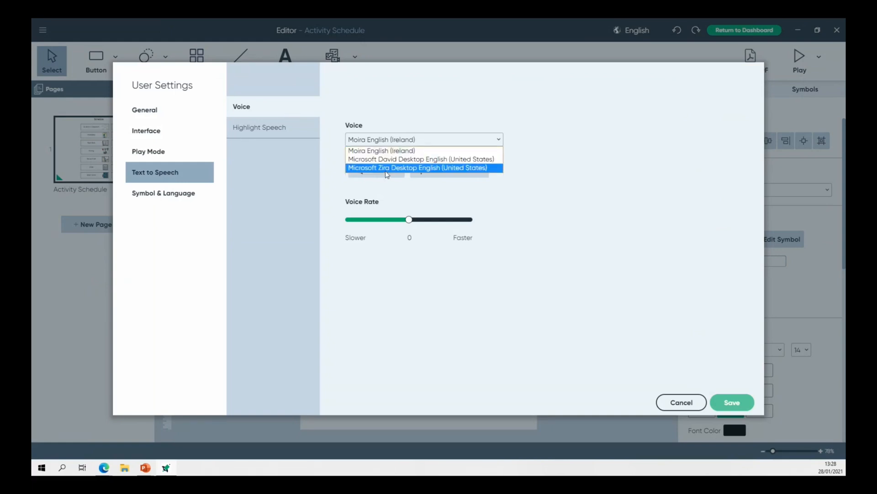
{"action": "left_click", "coordinate": [591, 188]}
- Browse the additional voices offered for download and return to the voice settings
{"action": "left_click", "coordinate": [464, 173]}
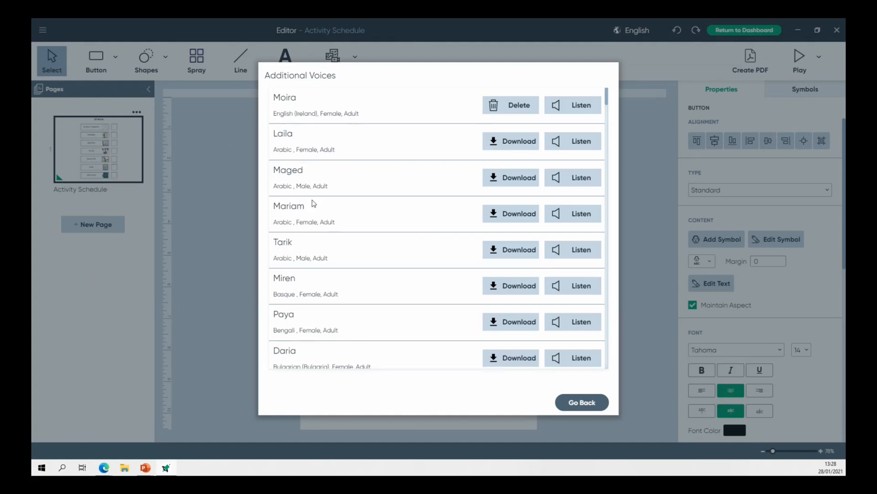
{"action": "scroll", "coordinate": [311, 205], "scroll_direction": "down", "scroll_amount": 5}
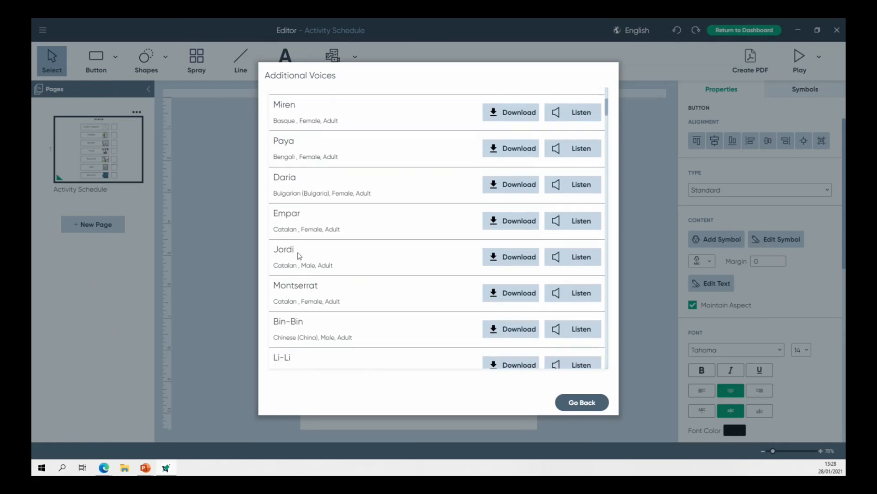
{"action": "scroll", "coordinate": [299, 255], "scroll_direction": "down", "scroll_amount": 2}
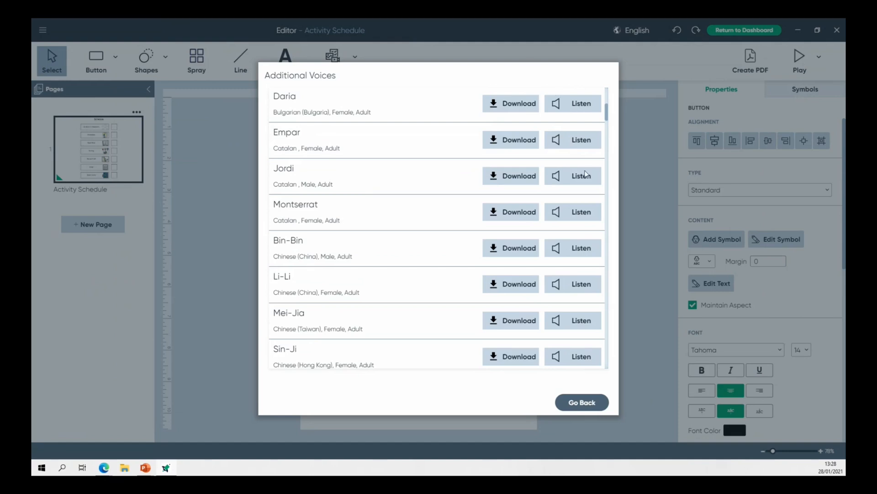
{"action": "left_click", "coordinate": [578, 402]}
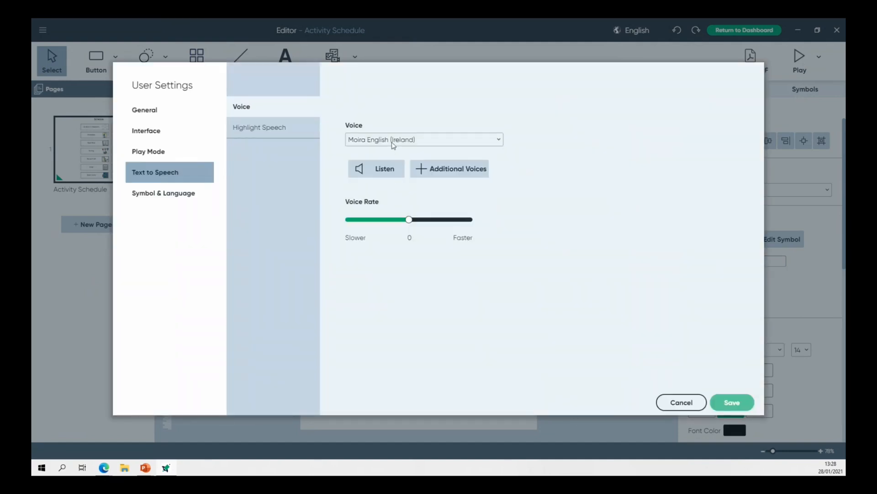
- Choose Moira English (Ireland) from the installed voices and close the user settings without saving
{"action": "left_click", "coordinate": [393, 144]}
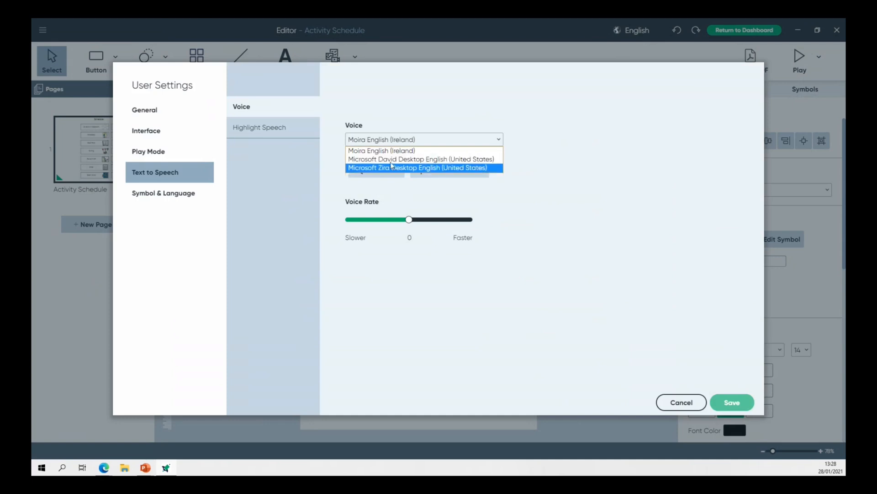
{"action": "left_click", "coordinate": [391, 152]}
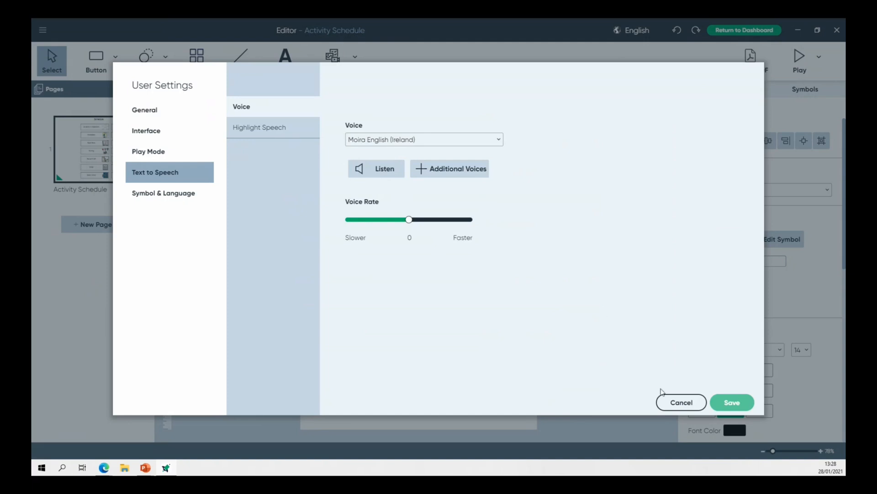
{"action": "left_click", "coordinate": [671, 405]}
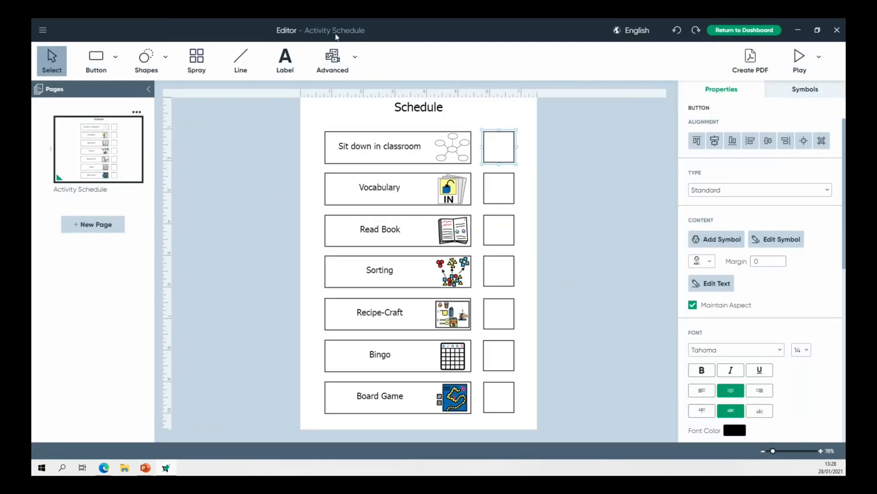